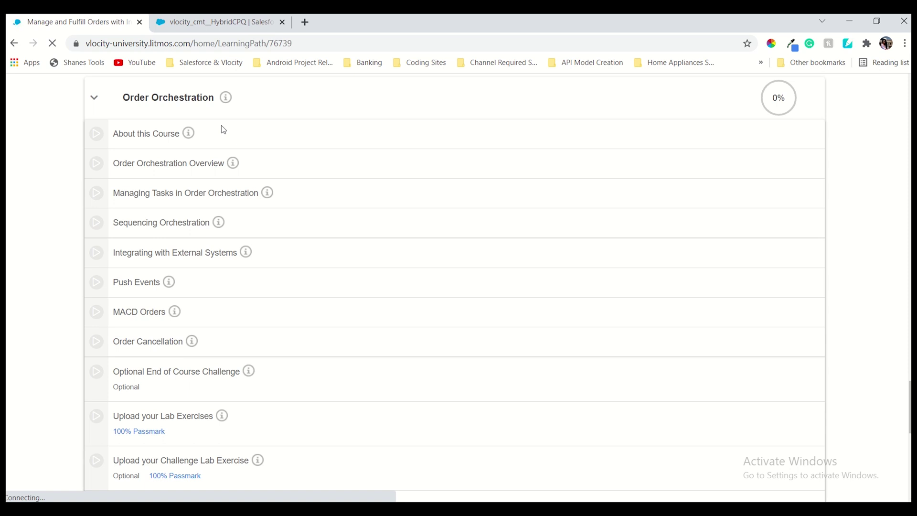
Open the About this Course module in the Order Orchestration course list
scroll(224, 129, "up", 9)
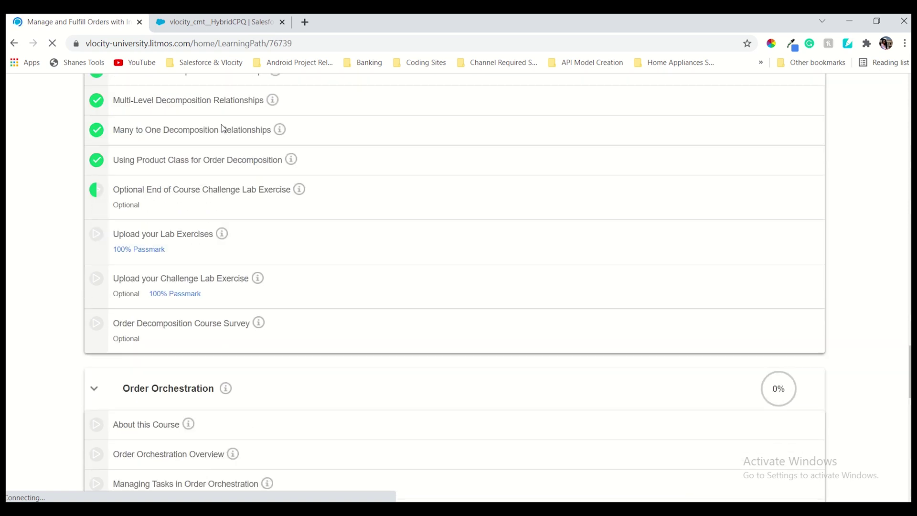
scroll(223, 129, "up", 8)
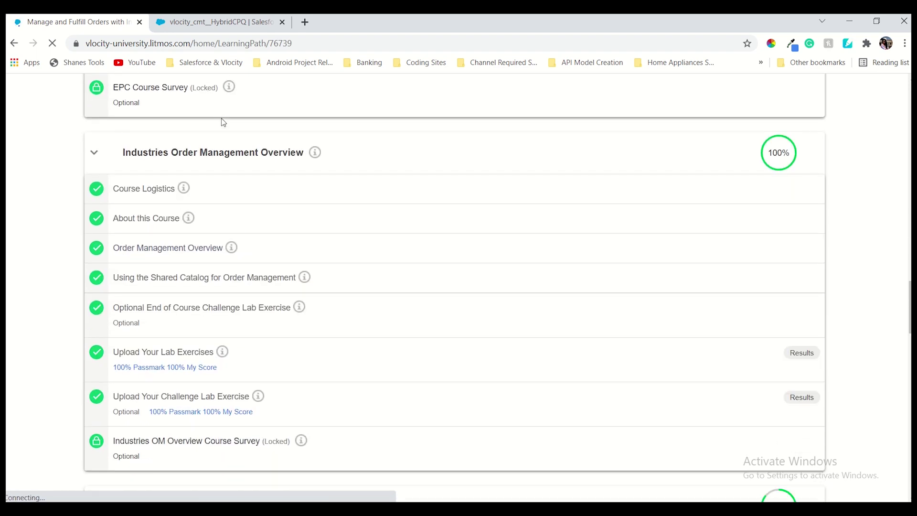
scroll(223, 123, "down", 15)
scroll(223, 122, "down", 3)
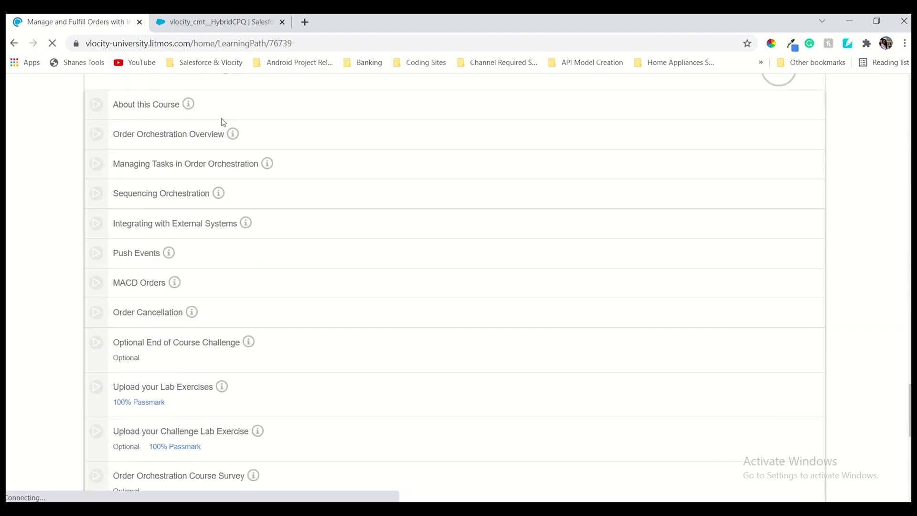
scroll(223, 123, "up", 1)
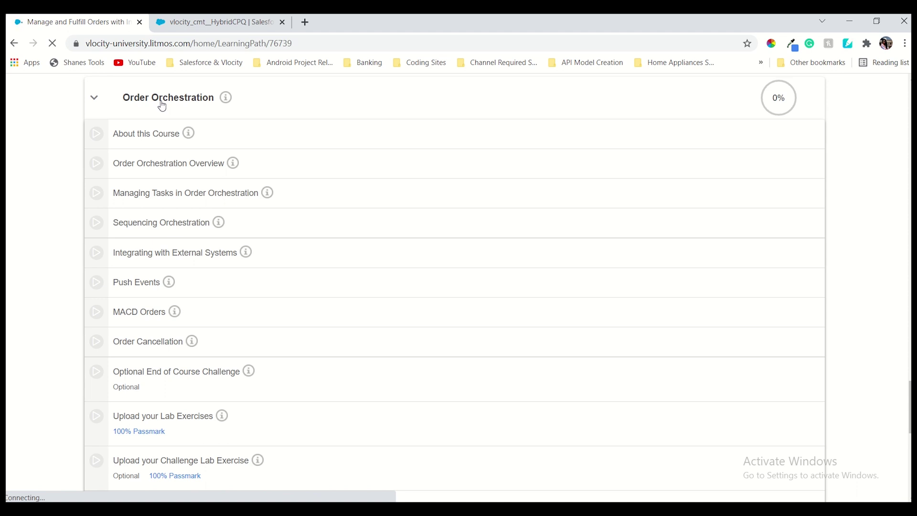
left_click(162, 105)
left_click(161, 106)
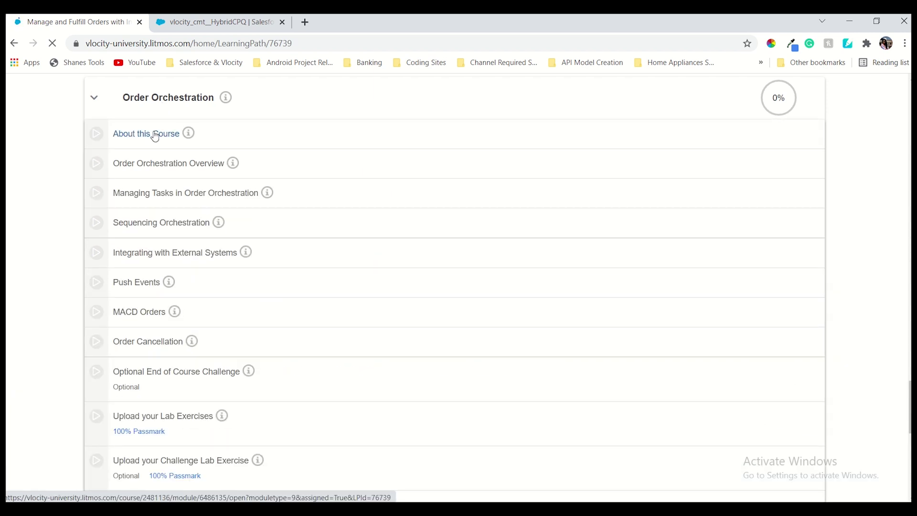
left_click(155, 136)
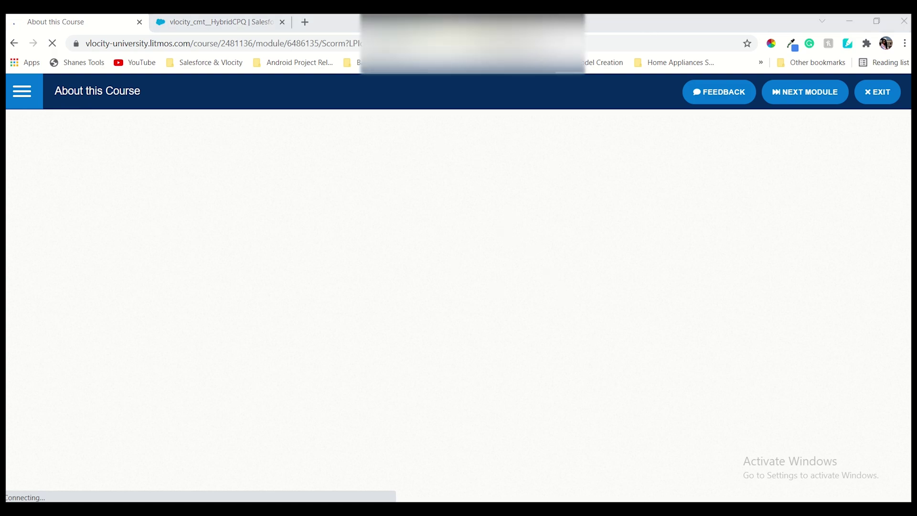
Advance through Lessons 2 and 3 to Lesson 4, Hands-On Exercises
scroll(492, 288, "down", 2)
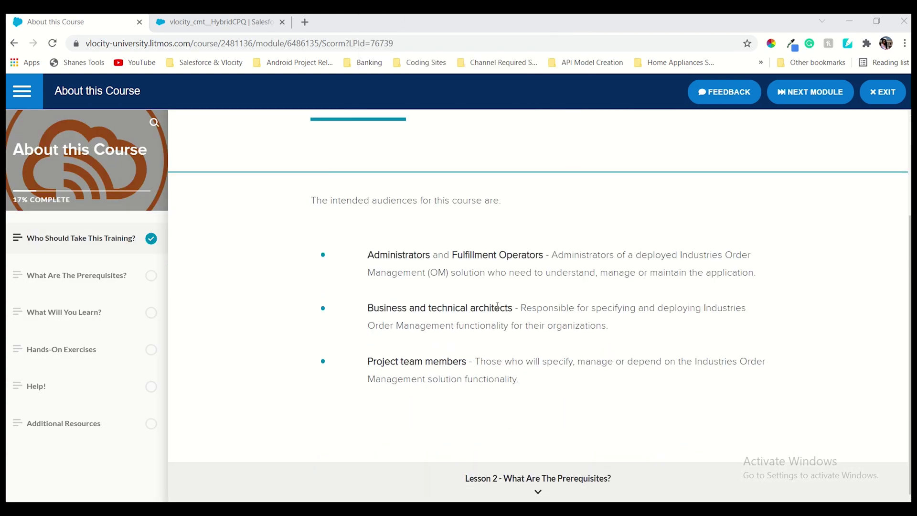
left_click(552, 493)
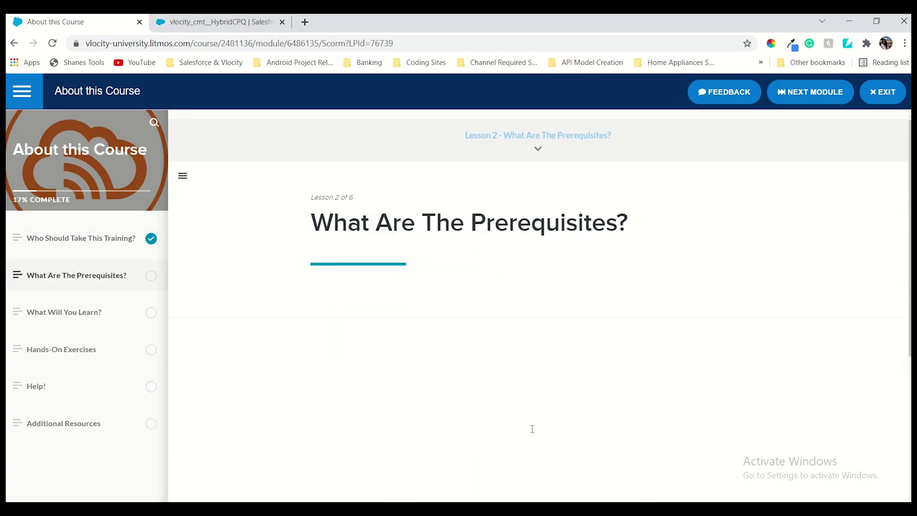
scroll(532, 428, "down", 5)
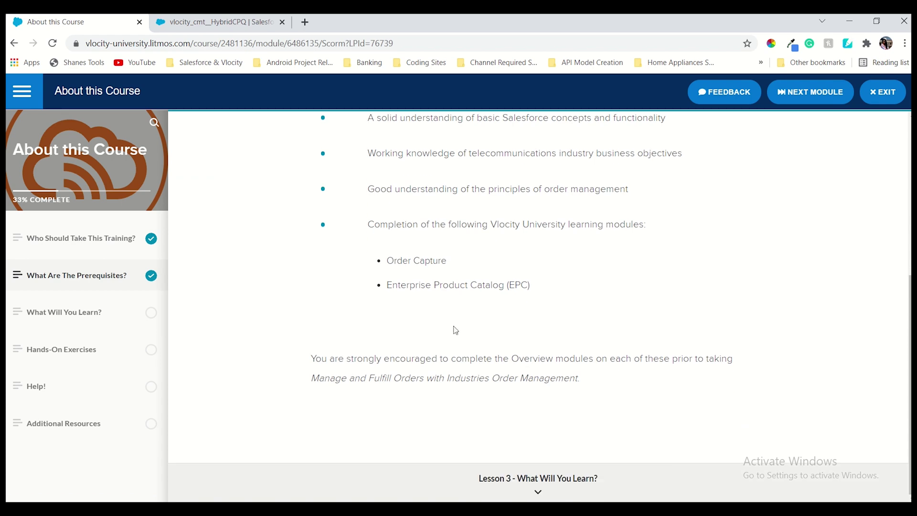
left_click(575, 485)
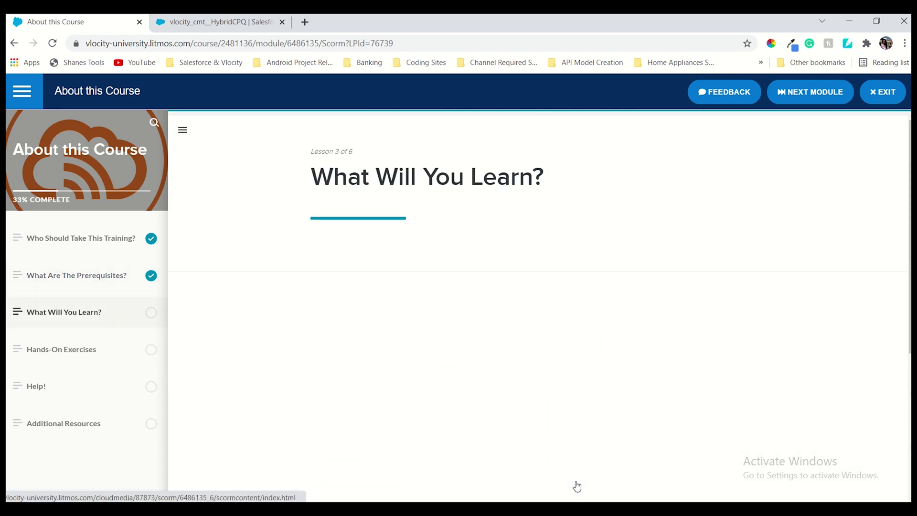
scroll(494, 329, "down", 3)
scroll(495, 338, "down", 2)
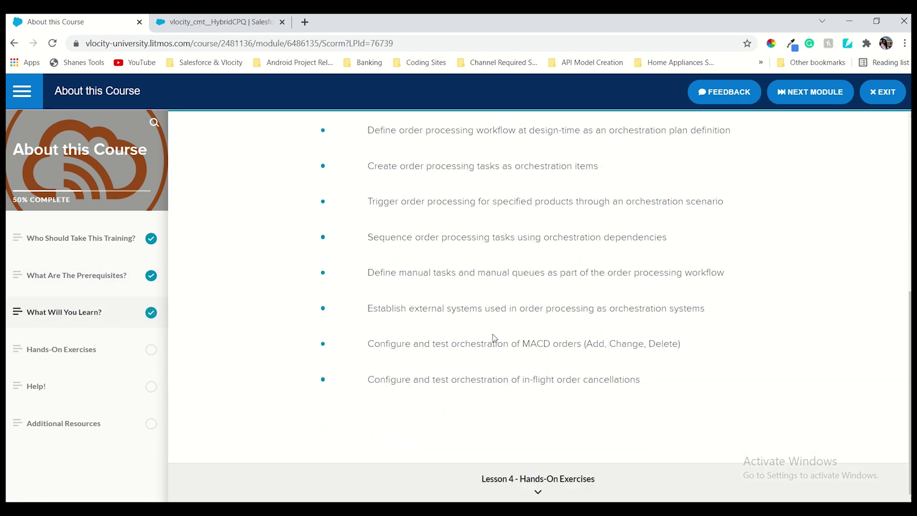
scroll(494, 339, "up", 3)
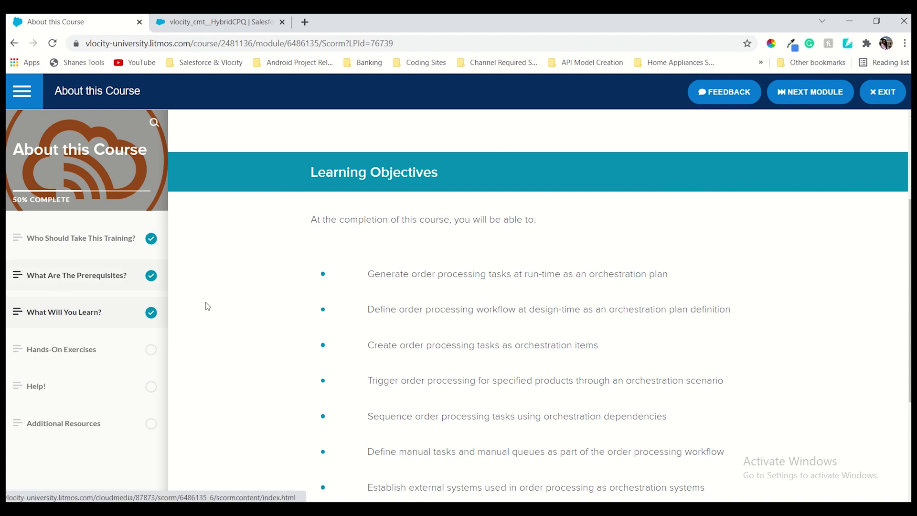
scroll(537, 297, "down", 3)
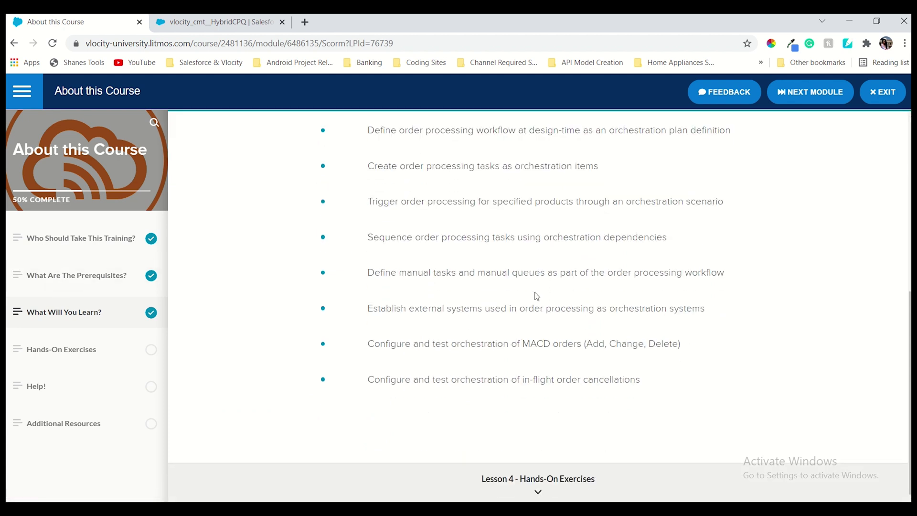
left_click(580, 473)
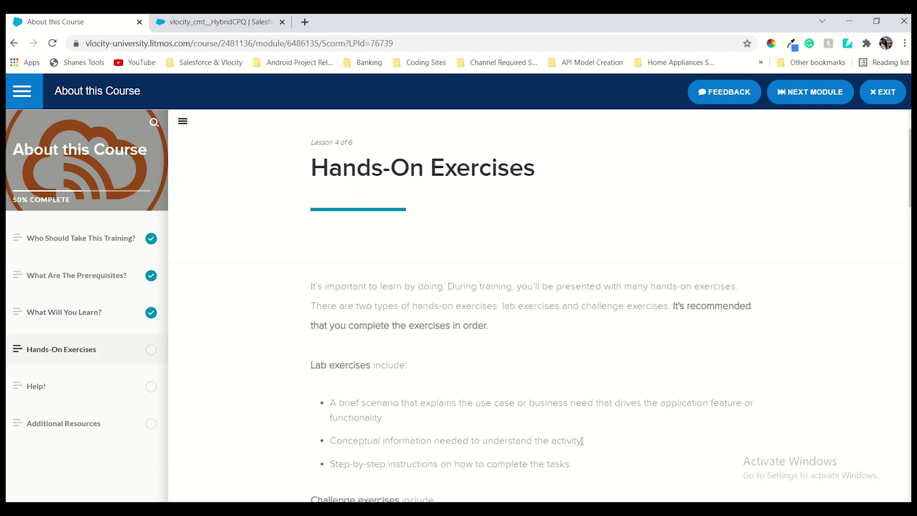
Download the Order Orchestration EG v1.0.pdf exercise guide
scroll(582, 440, "down", 15)
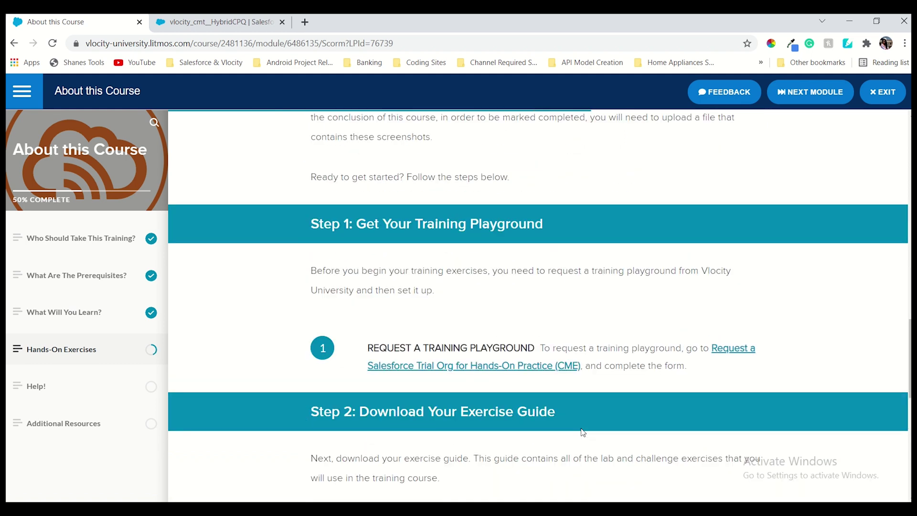
scroll(583, 432, "down", 8)
scroll(582, 421, "up", 6)
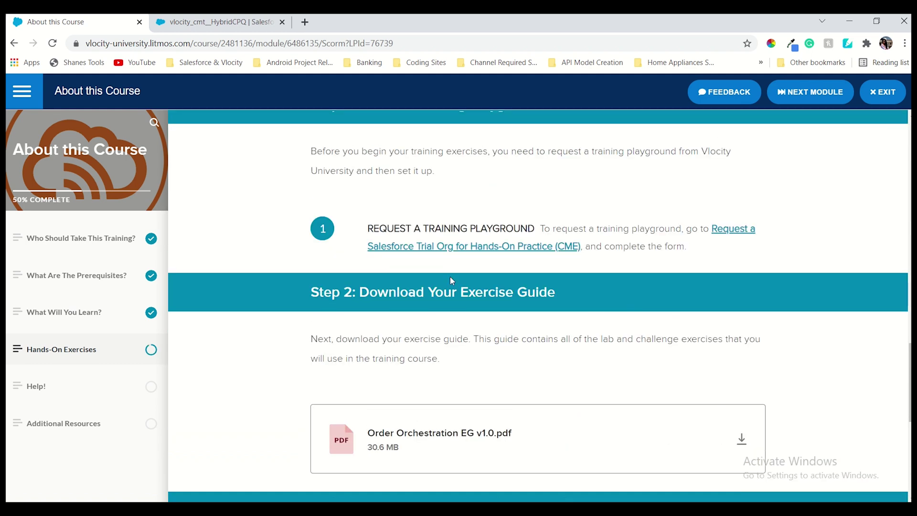
left_click(738, 440)
Download the IOM ORC Lab Upload template.pptx and go on to Lesson 5, Help!
scroll(720, 352, "down", 3)
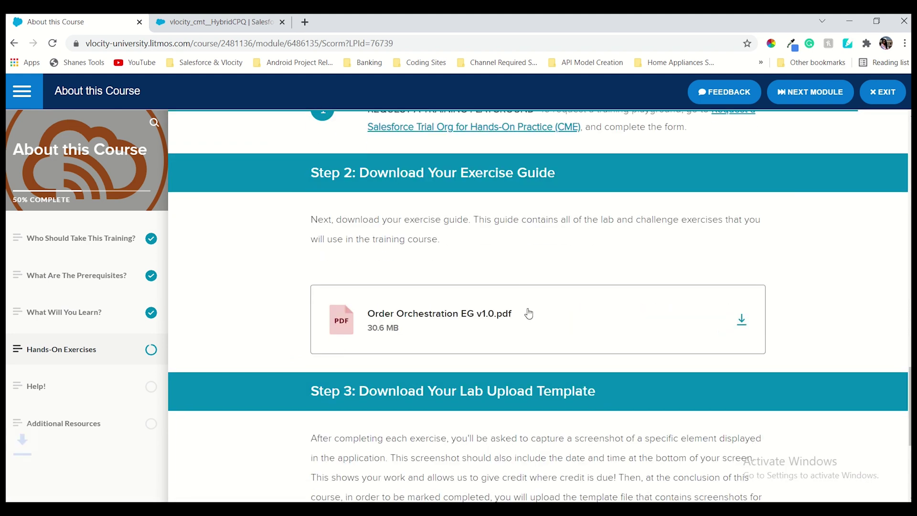
scroll(459, 321, "down", 6)
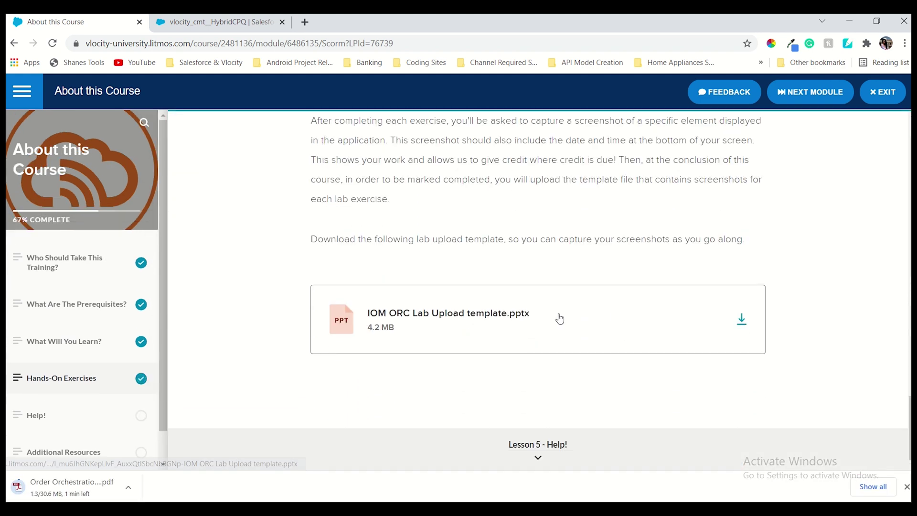
left_click(744, 322)
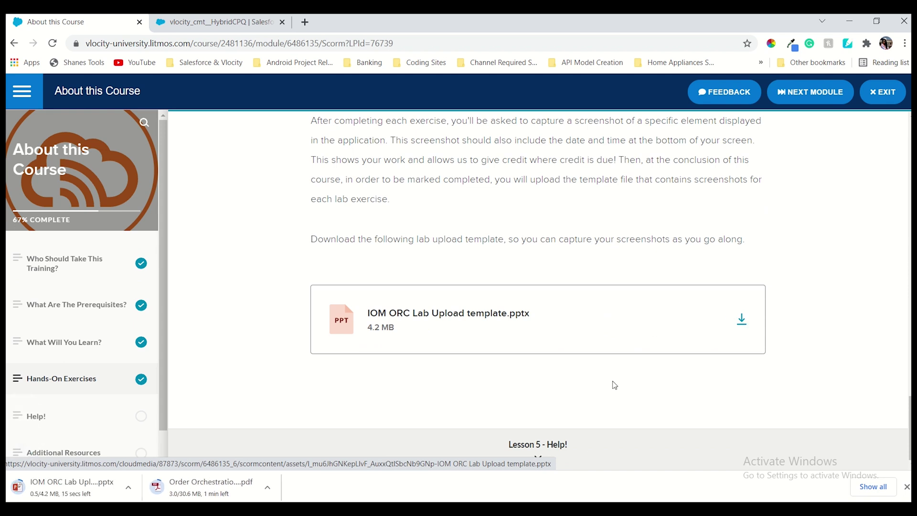
left_click(575, 449)
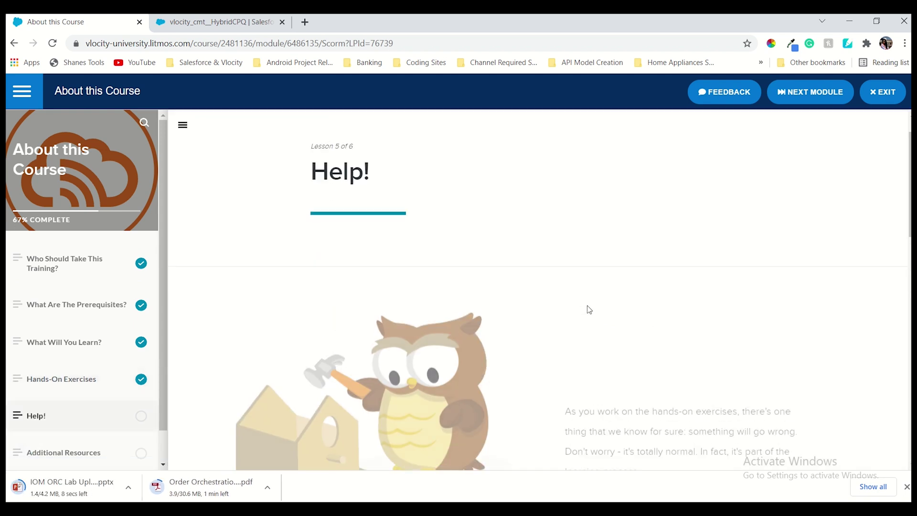
Advance from About this Course to the Order Orchestration Overview module with NEXT MODULE
left_click(798, 92)
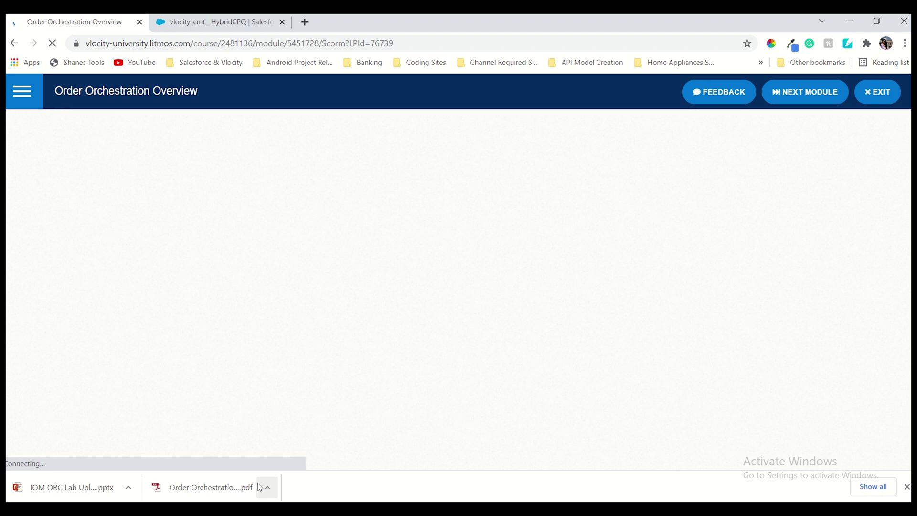
Open the downloaded Order Orchestration EG v1.0.pdf in its own tab at Exercise 6-1
left_click(251, 487)
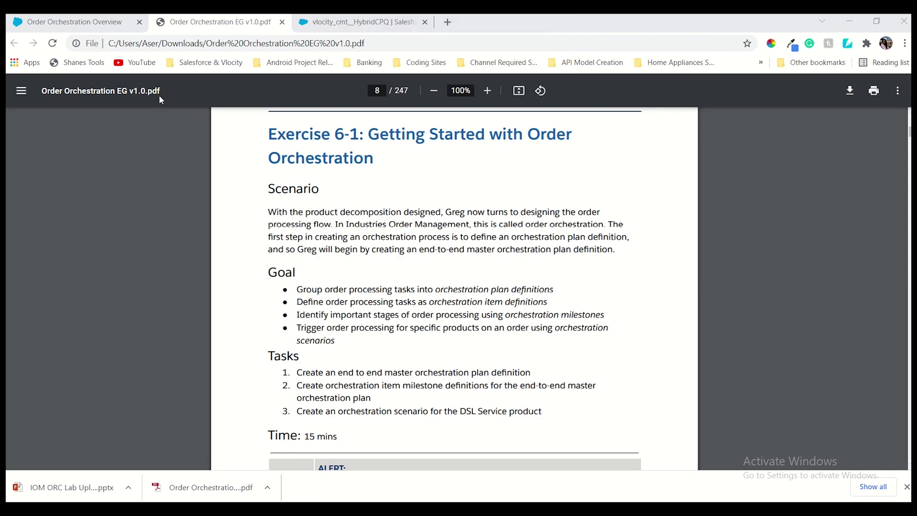
left_click(106, 28)
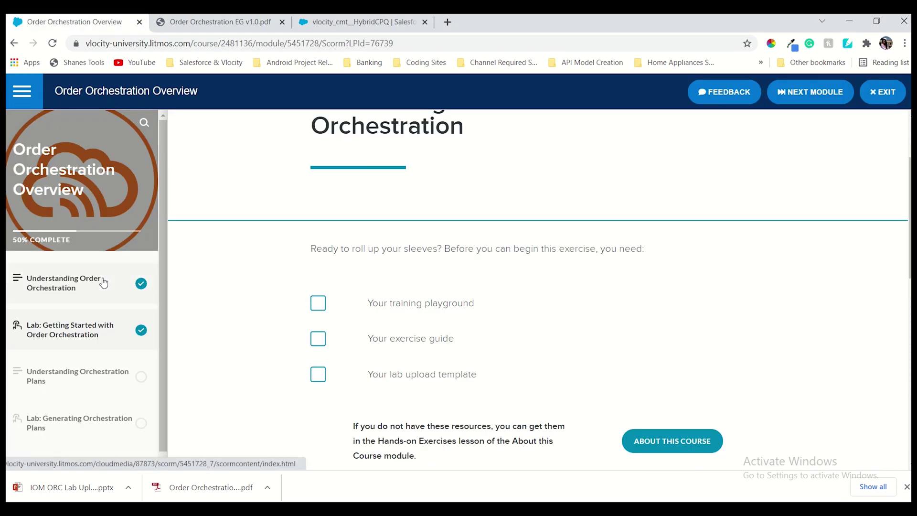
scroll(439, 333, "down", 4)
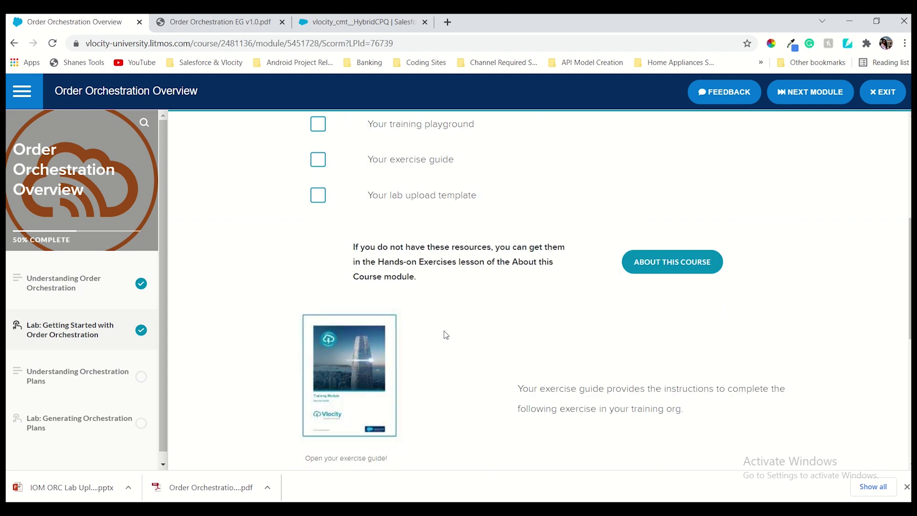
scroll(475, 323, "up", 4)
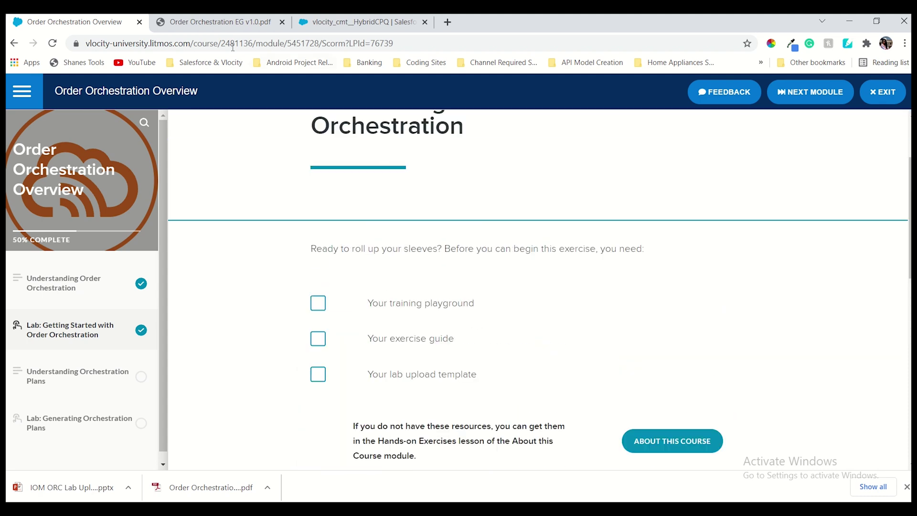
left_click(220, 26)
Read through the exercise guide's opening pages, comparing them with the course page
scroll(507, 281, "down", 3)
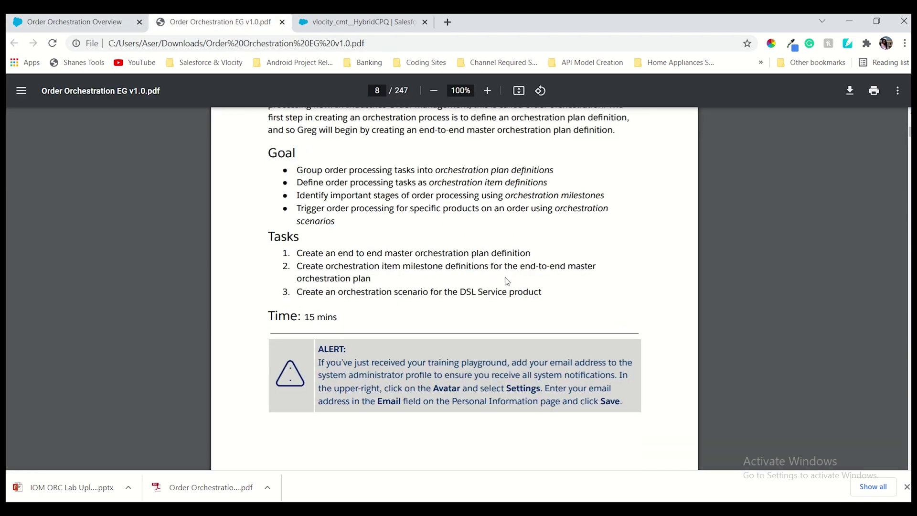
scroll(507, 281, "up", 1)
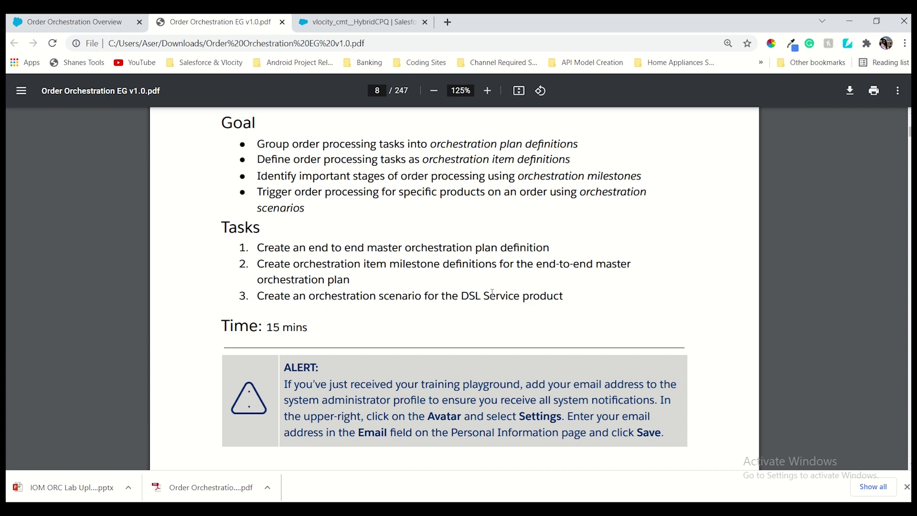
scroll(492, 292, "down", 2)
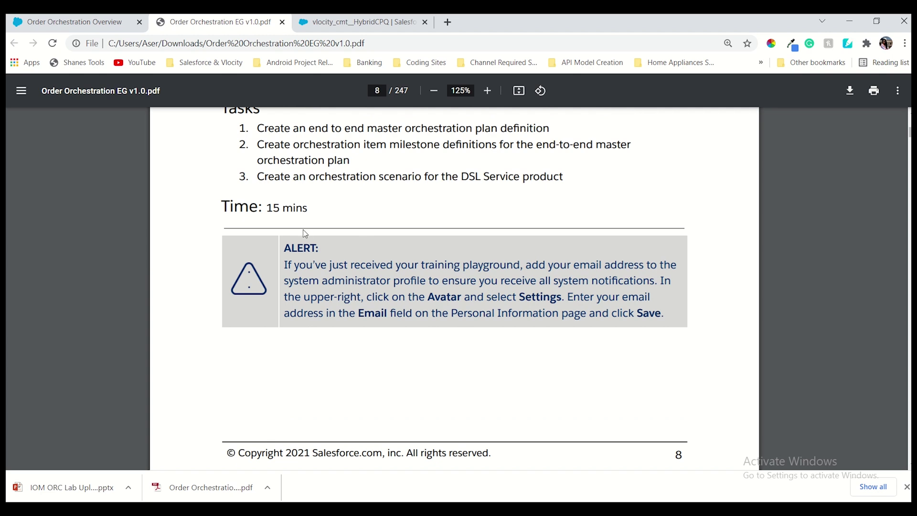
scroll(287, 191, "up", 2)
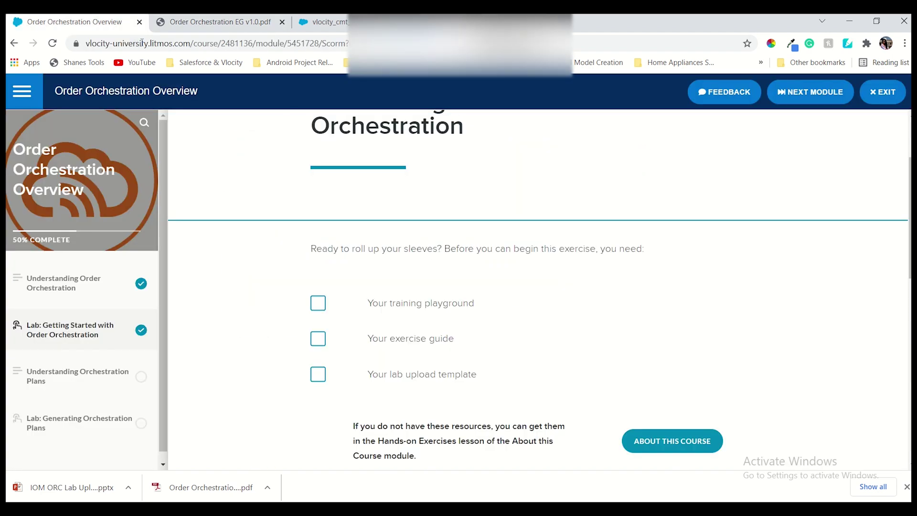
left_click(191, 22)
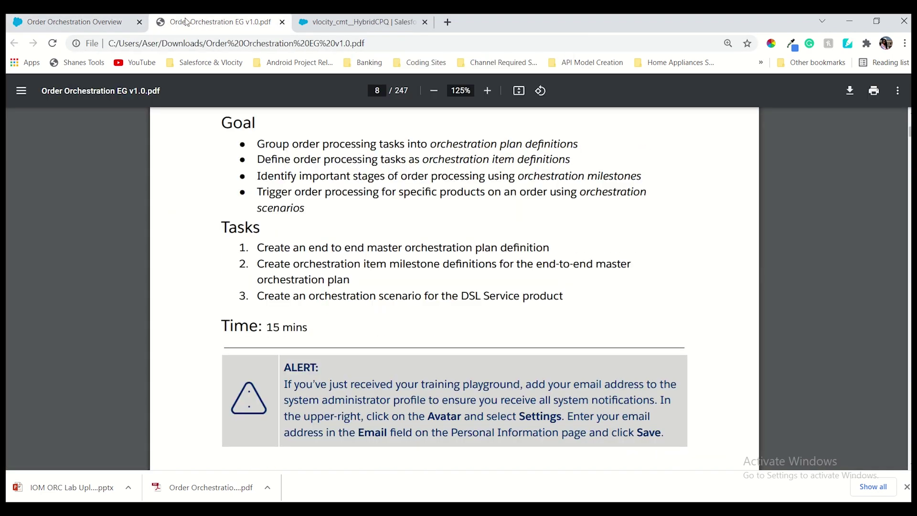
left_click(83, 23)
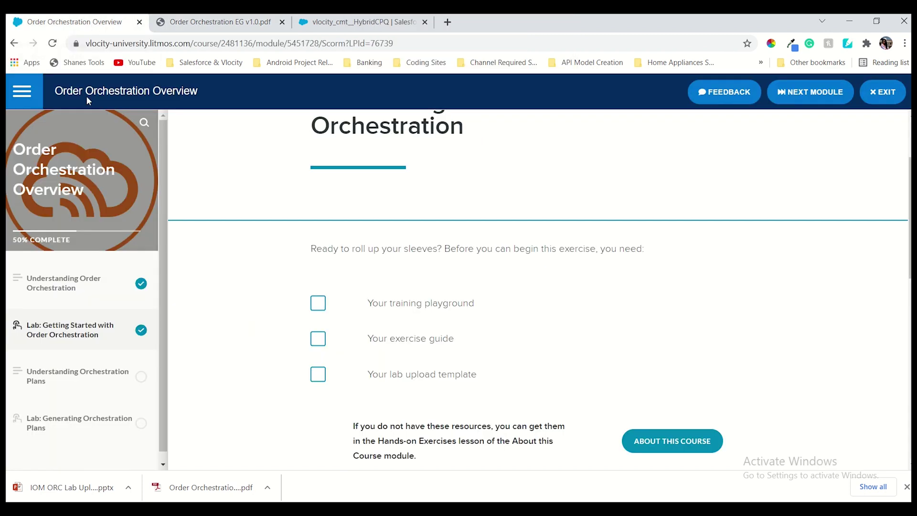
left_click(225, 22)
scroll(417, 218, "down", 10)
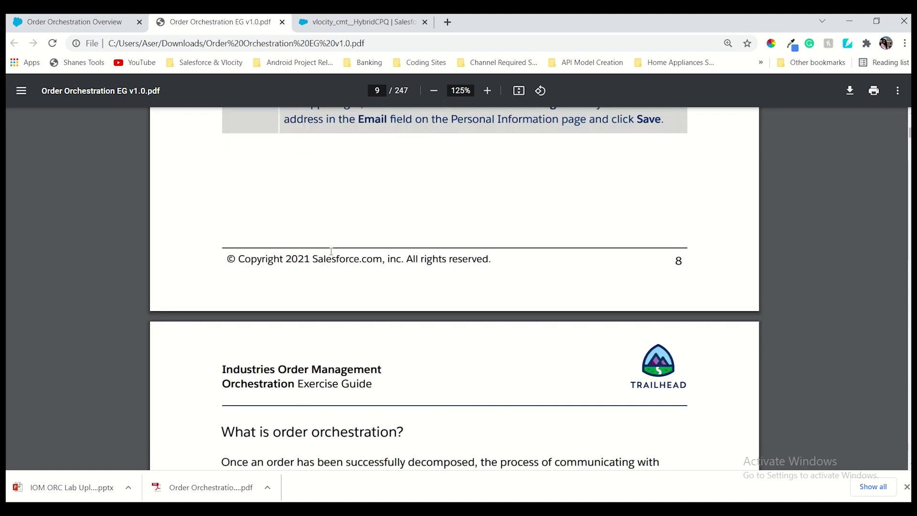
scroll(332, 253, "down", 15)
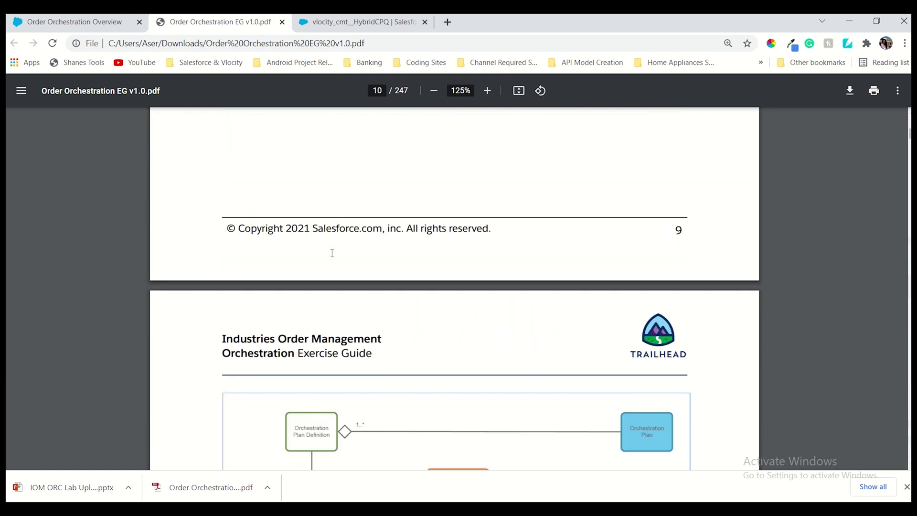
scroll(332, 254, "down", 6)
scroll(332, 253, "up", 7)
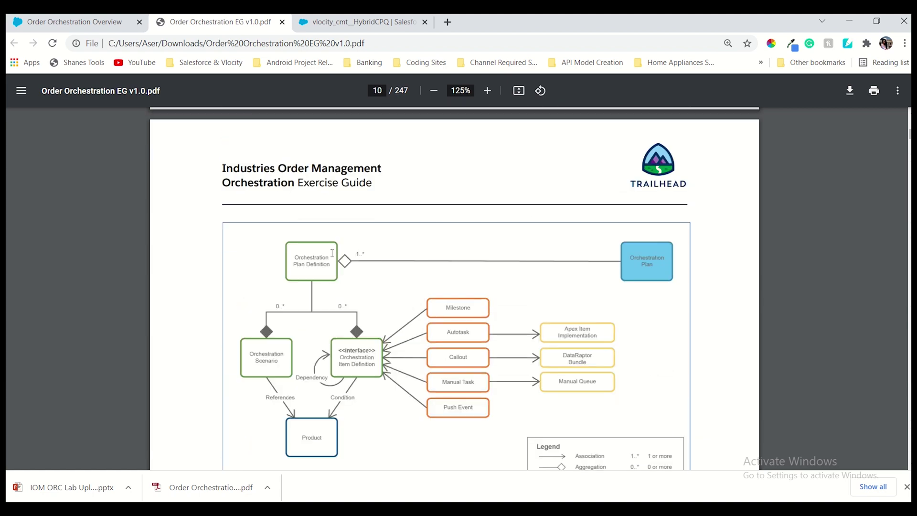
scroll(332, 253, "down", 1)
scroll(332, 253, "down", 1)
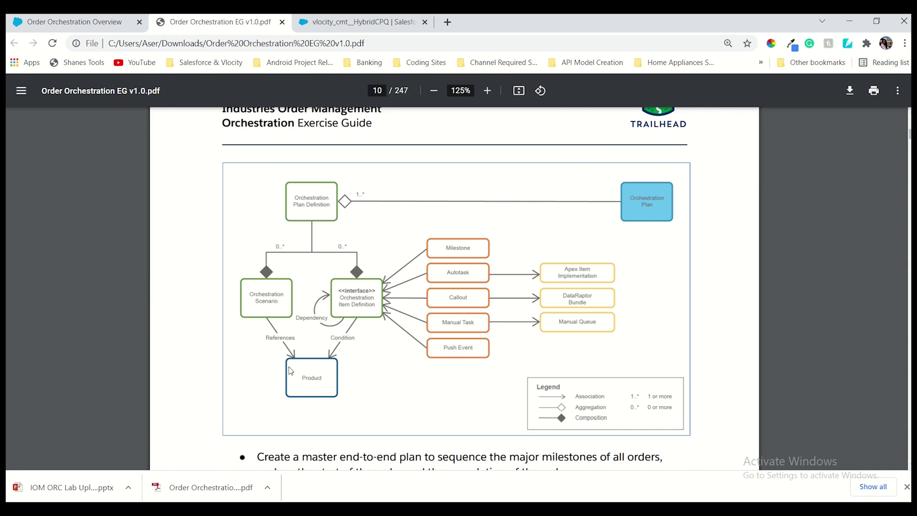
Reach Task 1 on page 11 and highlight the Orchestration Plan Definitions step
left_click(77, 20)
left_click(216, 22)
left_click(77, 22)
left_click(211, 22)
scroll(347, 179, "down", 1)
scroll(347, 180, "down", 5)
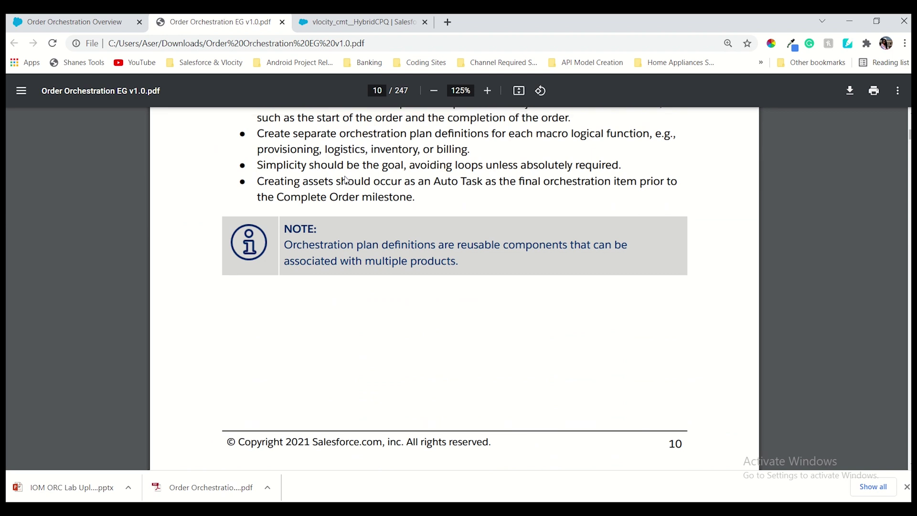
scroll(347, 180, "up", 2)
scroll(347, 180, "down", 7)
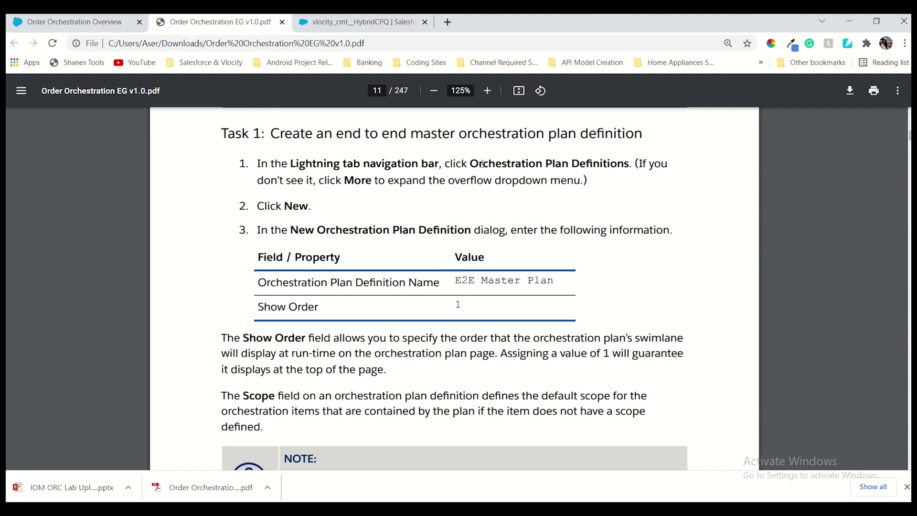
left_click_drag(471, 164, 626, 153)
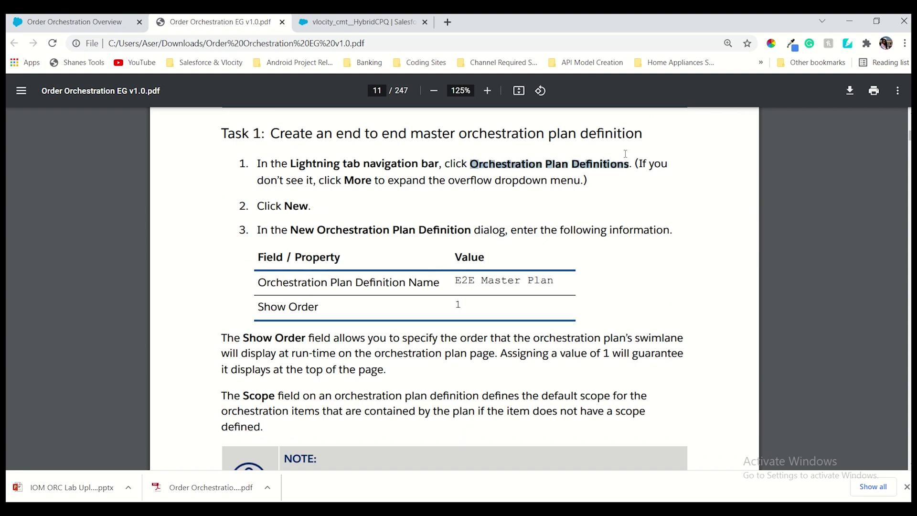
Open the empty Orchestration Plan Definitions list in Salesforce
left_click(382, 26)
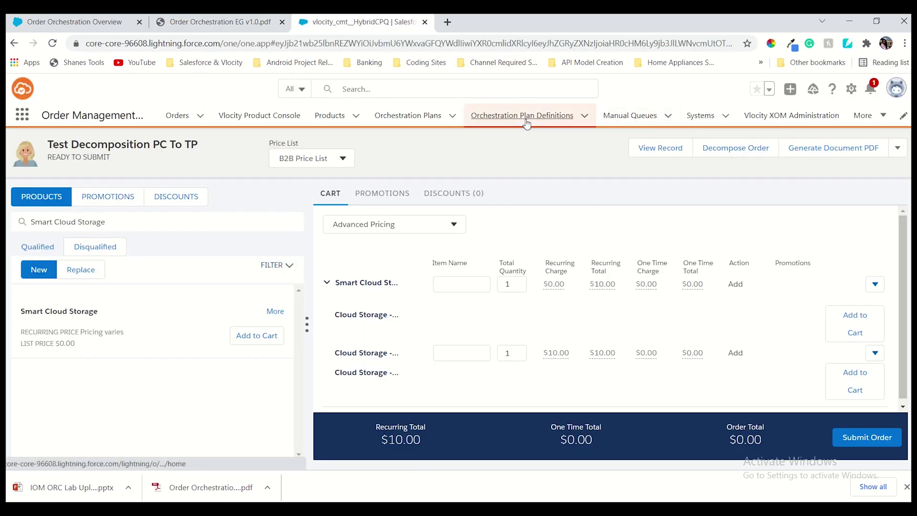
left_click(527, 124)
left_click(216, 26)
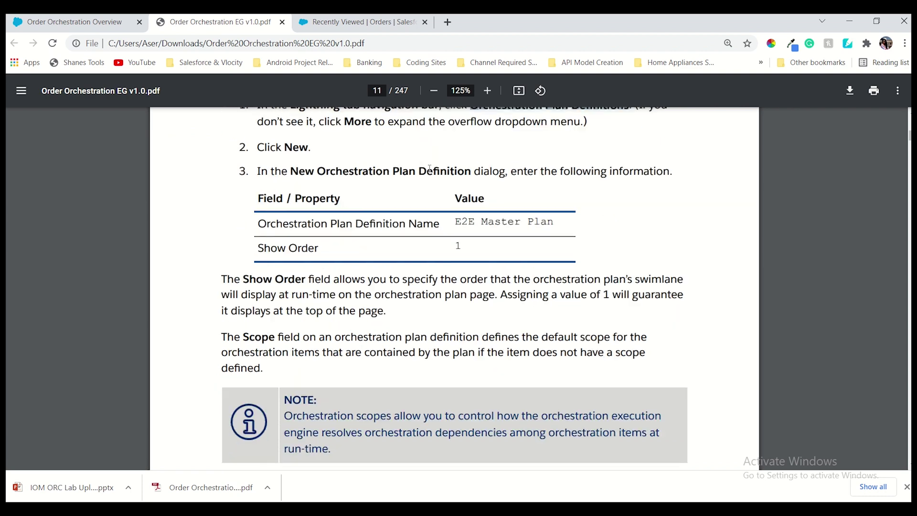
scroll(384, 164, "down", 1)
scroll(472, 153, "up", 1)
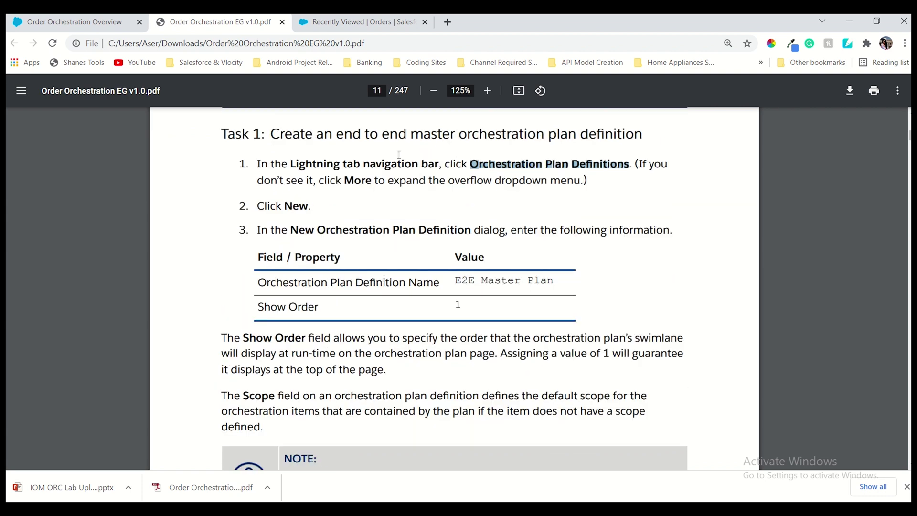
left_click(341, 30)
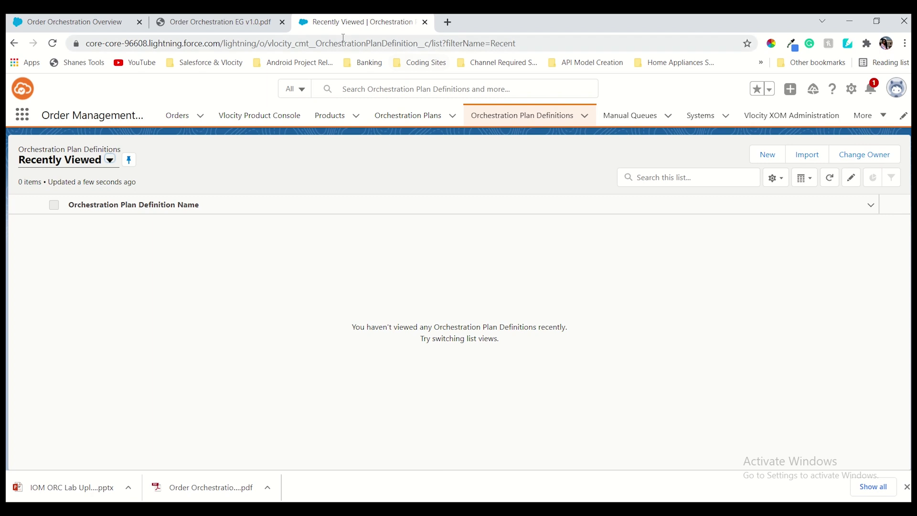
Start a new orchestration plan definition and paste the name E2E Master Plan
left_click(882, 116)
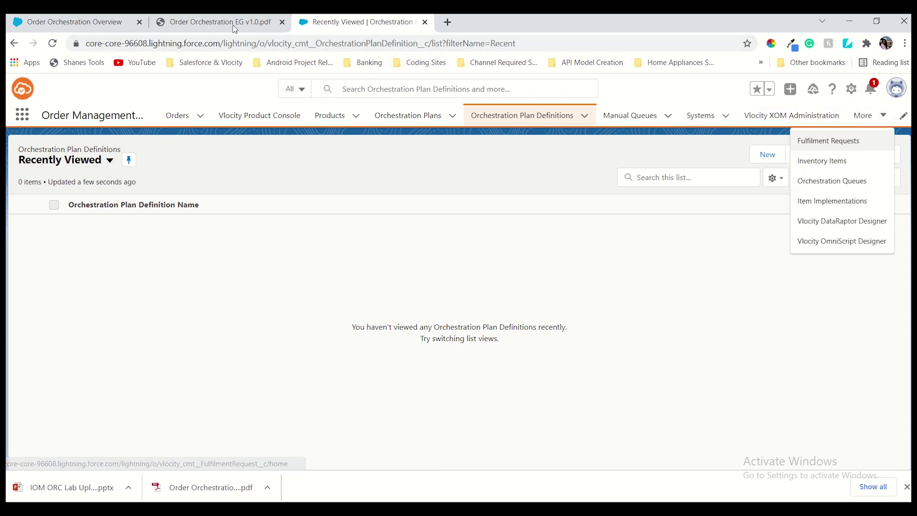
left_click(219, 28)
left_click(347, 24)
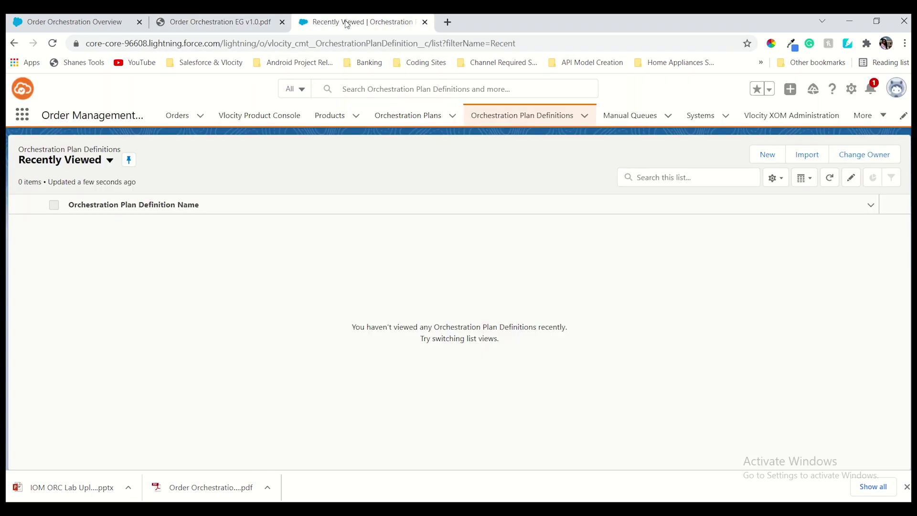
left_click(768, 155)
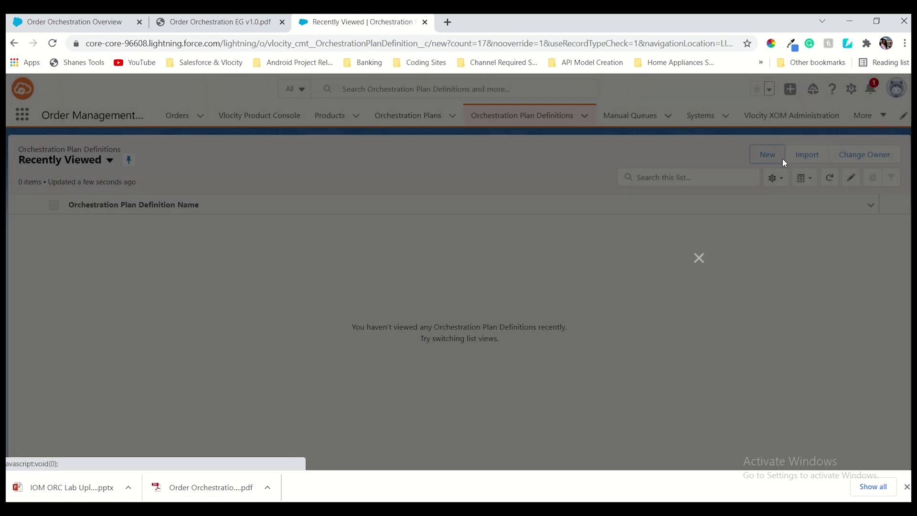
left_click(191, 22)
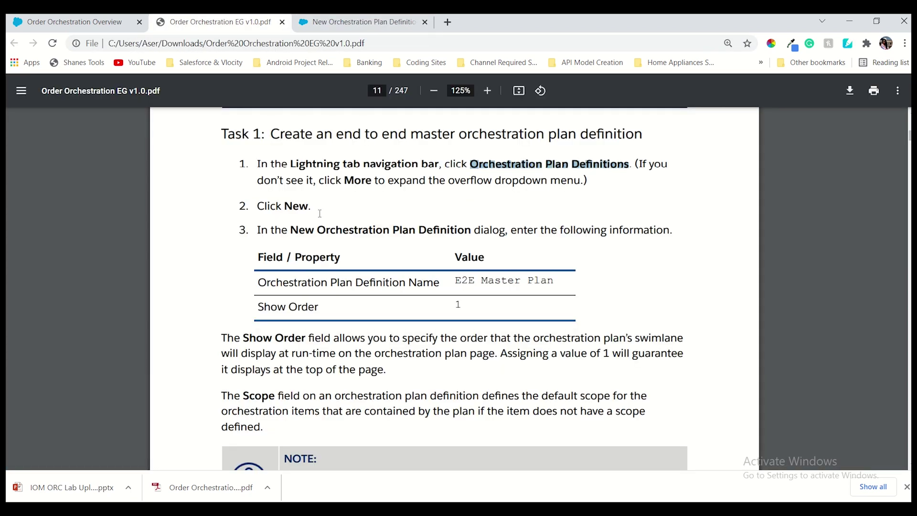
left_click_drag(458, 277, 556, 274)
key("ctrl+c")
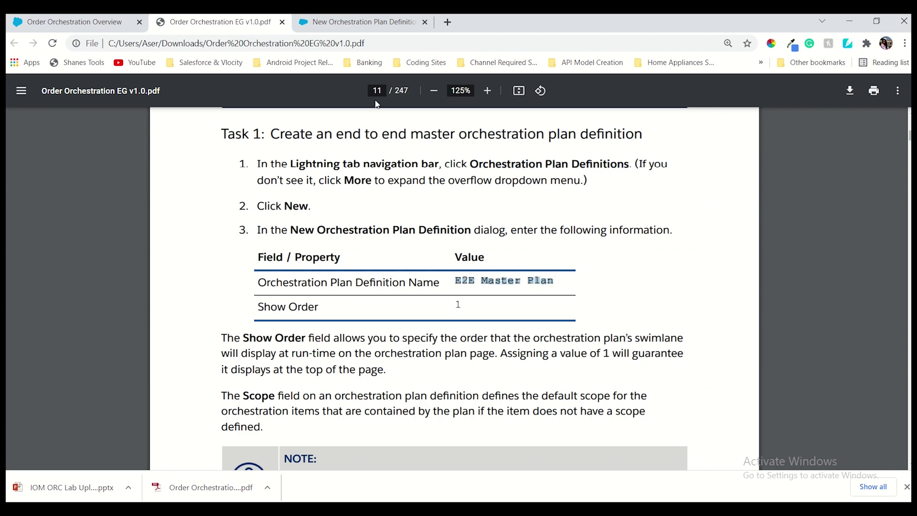
left_click(358, 21)
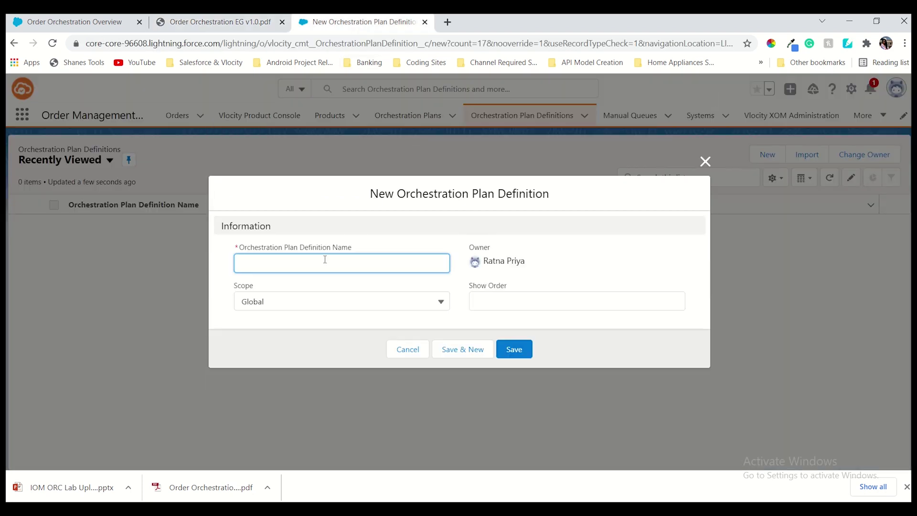
key("ctrl+v")
Keep Scope as Global and enter 1 as the Show Order
left_click(309, 304)
left_click(171, 29)
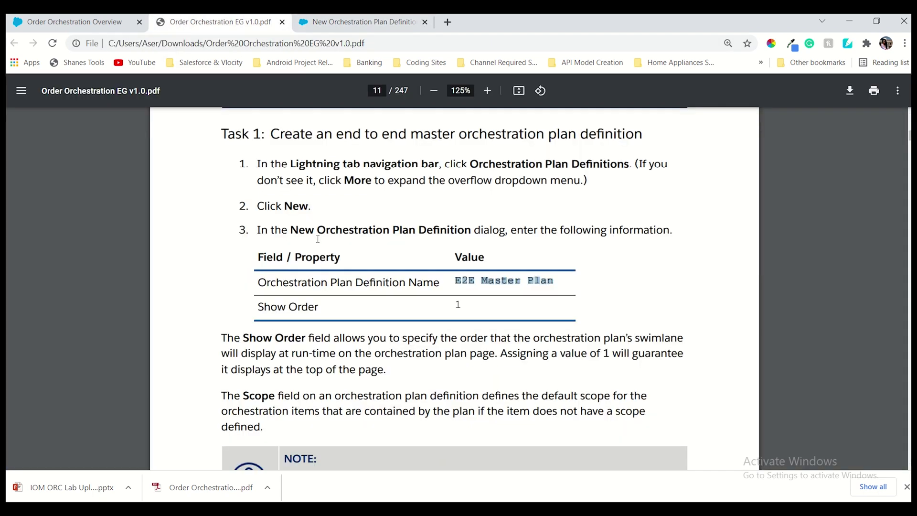
scroll(318, 239, "down", 3)
left_click(337, 23)
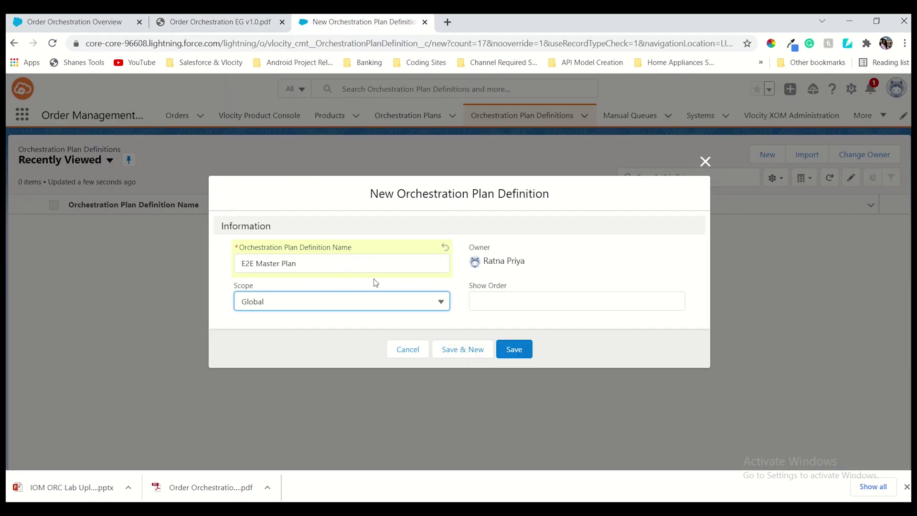
left_click(220, 22)
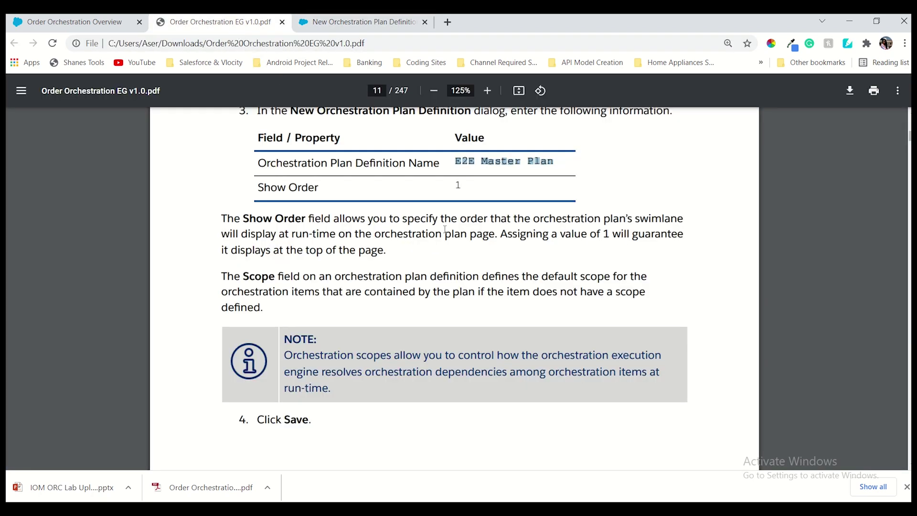
left_click(341, 22)
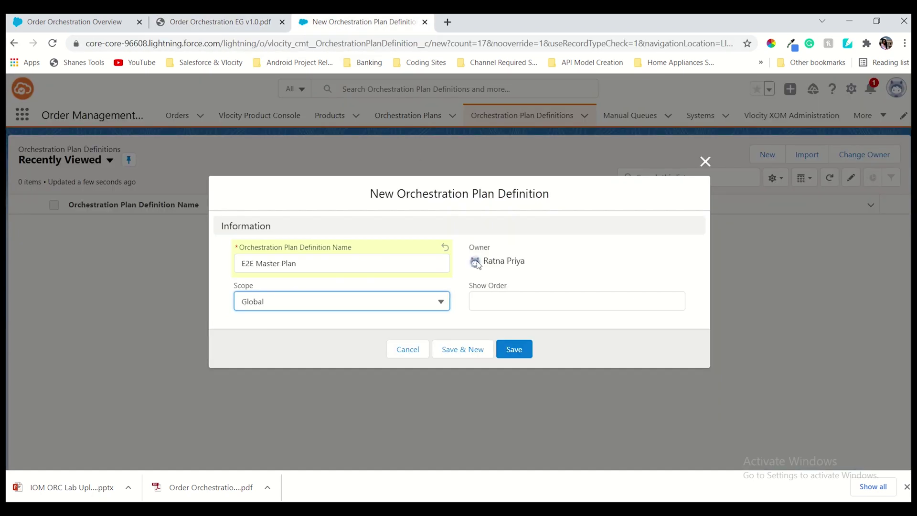
left_click(532, 293)
type("1")
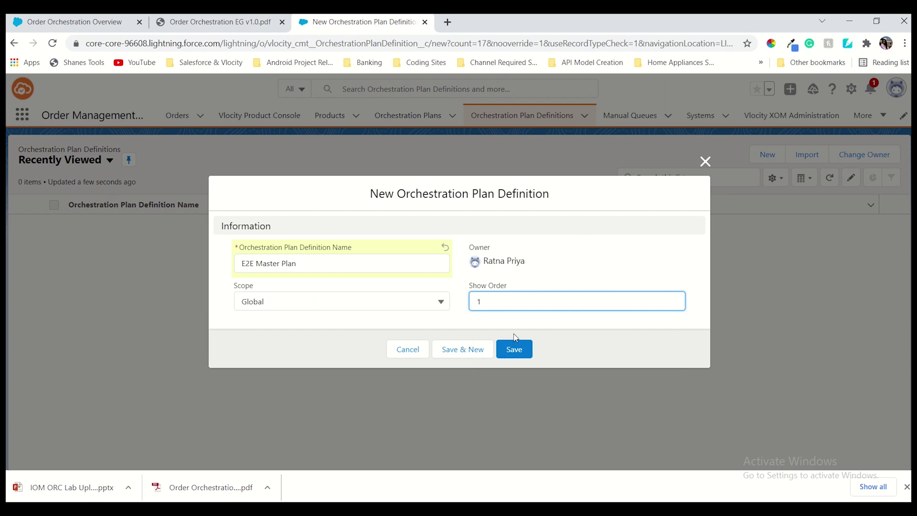
Save the E2E Master Plan definition and view the saved record
left_click(220, 22)
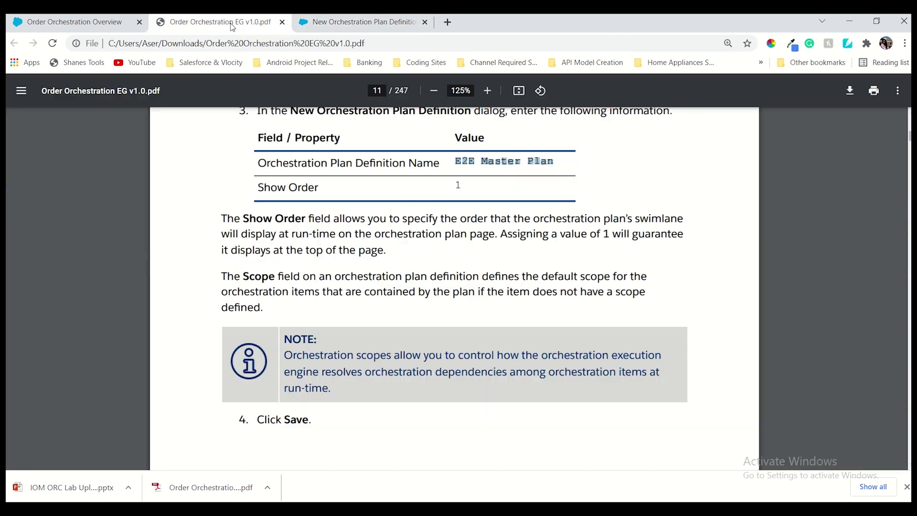
left_click(349, 22)
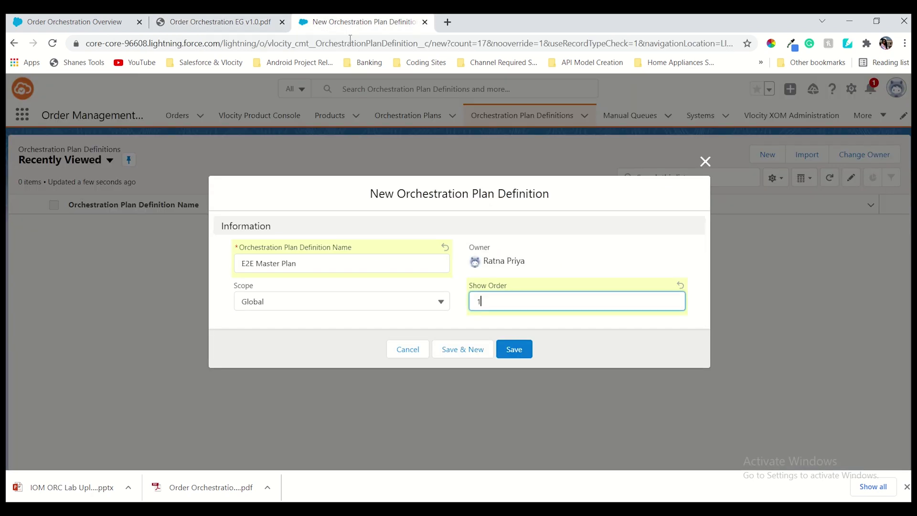
left_click(514, 349)
left_click(253, 25)
scroll(430, 213, "down", 2)
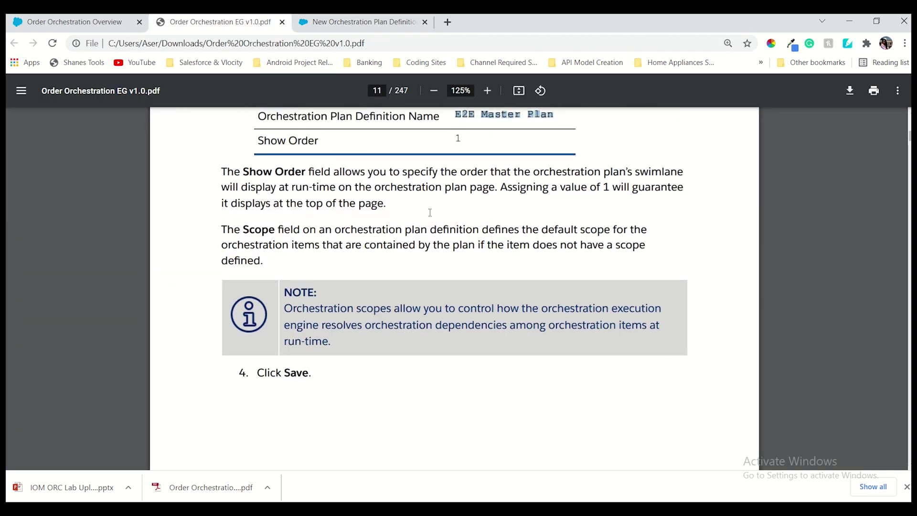
scroll(429, 213, "down", 5)
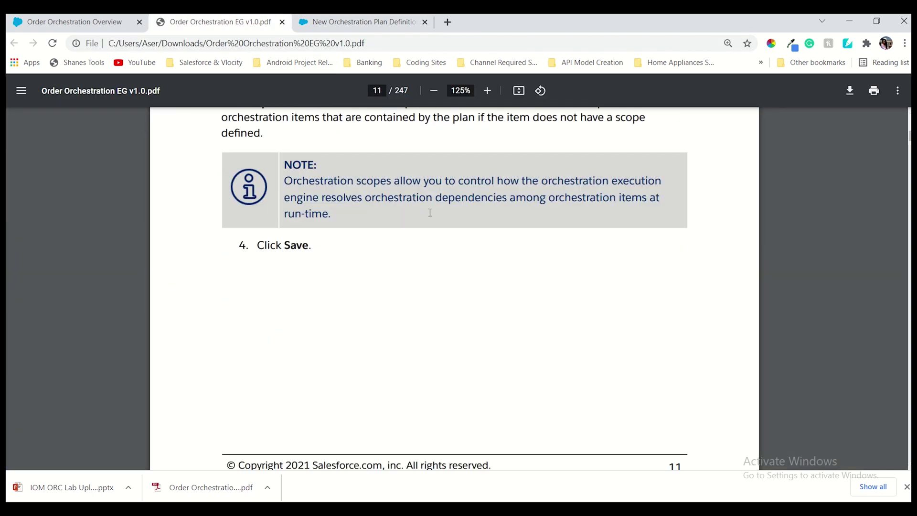
scroll(430, 213, "up", 6)
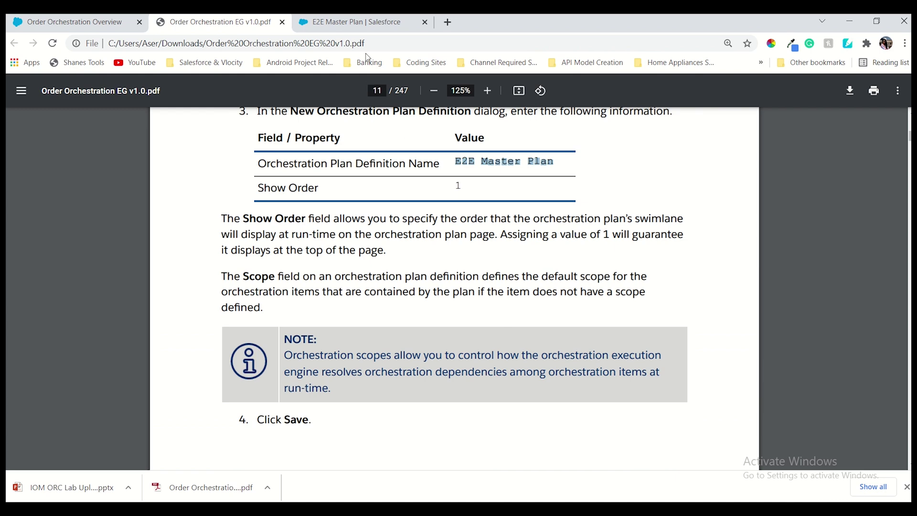
left_click(354, 26)
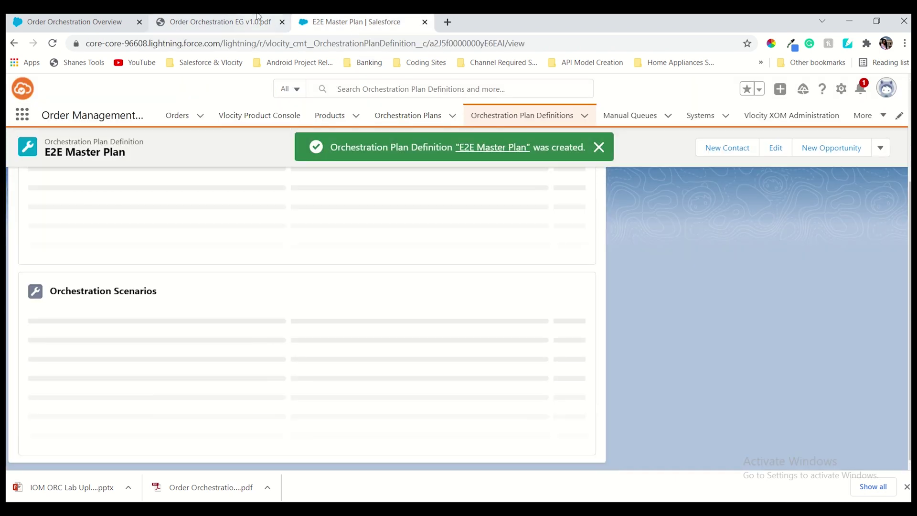
Scroll the guide to Task 2 on page 14, creating milestone item definitions
left_click(258, 20)
scroll(480, 305, "down", 10)
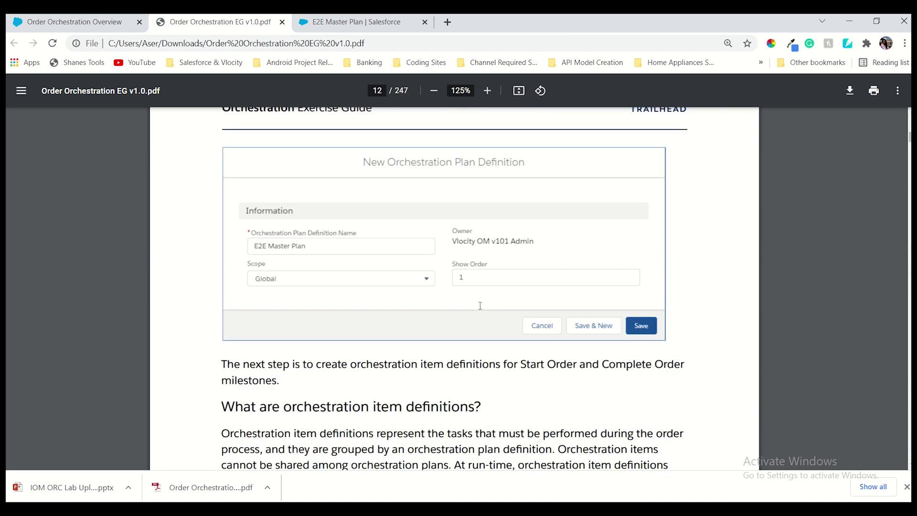
scroll(480, 306, "down", 2)
scroll(480, 306, "down", 15)
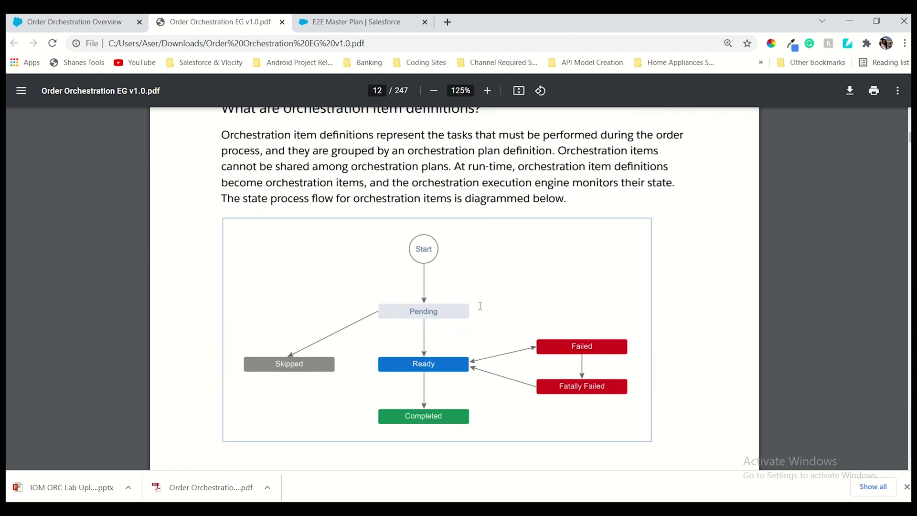
scroll(480, 306, "down", 15)
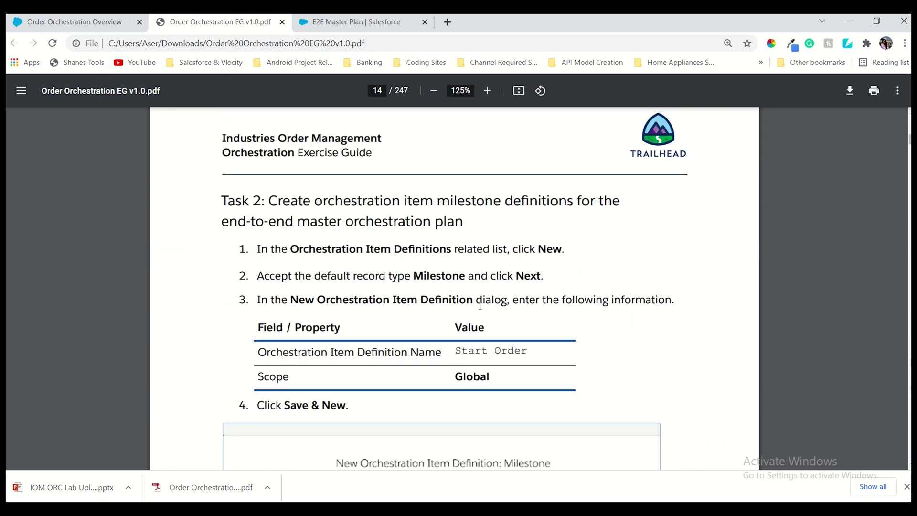
scroll(428, 270, "down", 2)
scroll(363, 214, "up", 2)
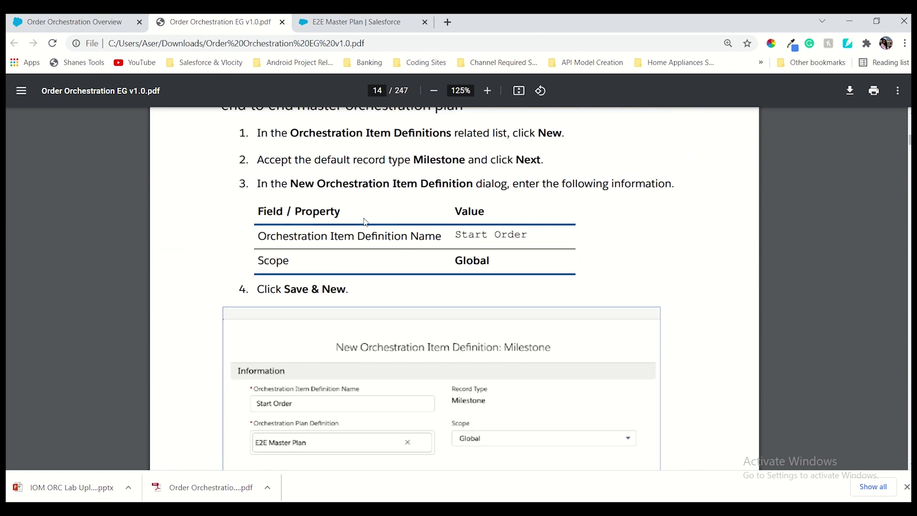
Start a new orchestration item definition on the E2E Master Plan
left_click(342, 24)
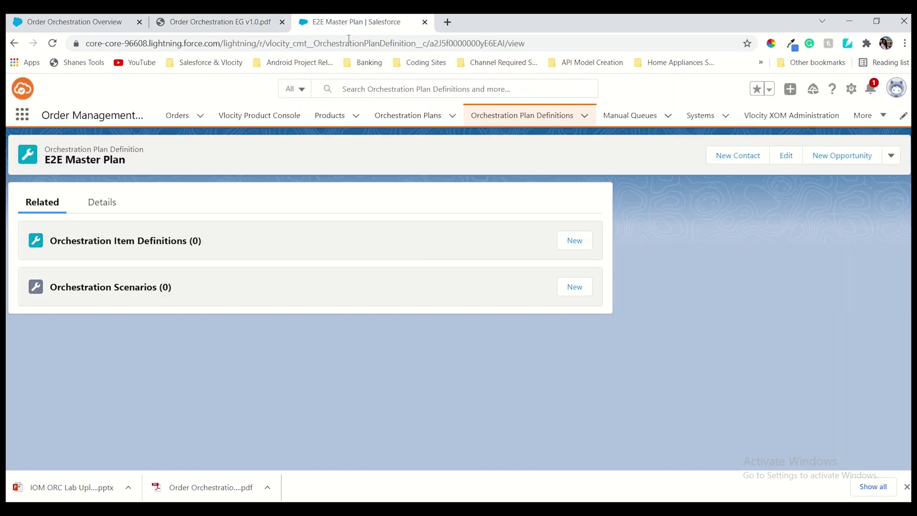
left_click(574, 241)
key("ctrl+shift+Tab")
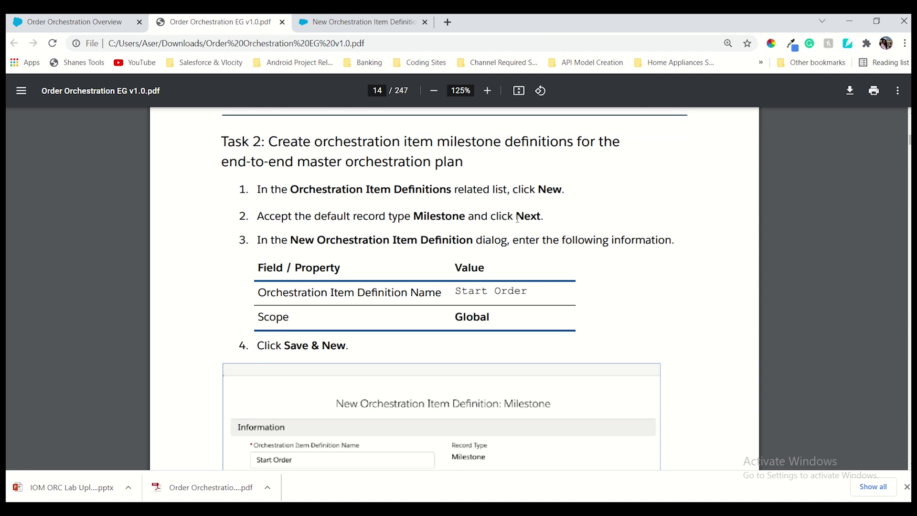
Choose the Milestone record type and paste Start Order as the name
left_click(373, 29)
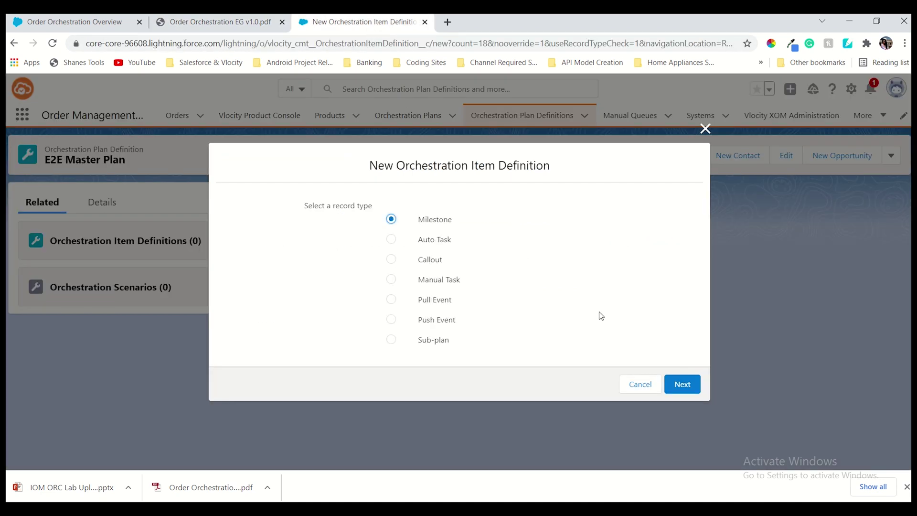
left_click(683, 384)
left_click(230, 26)
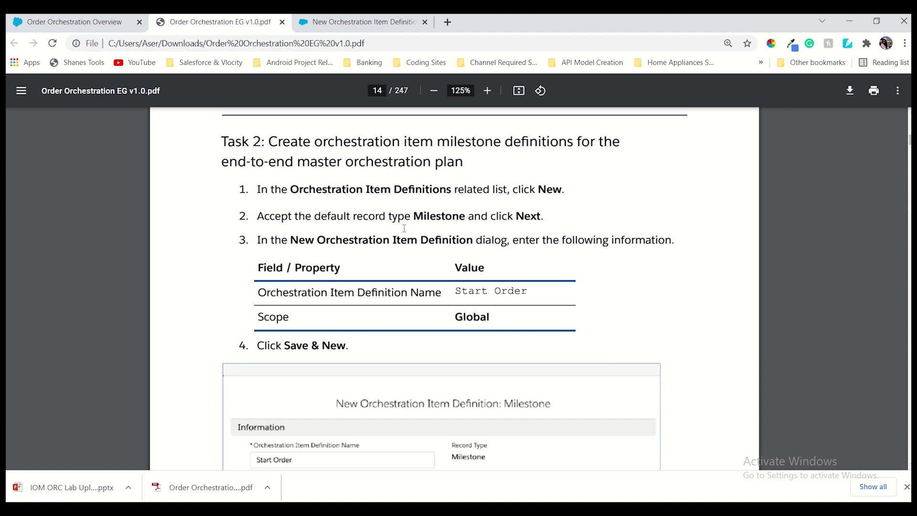
scroll(404, 229, "down", 5)
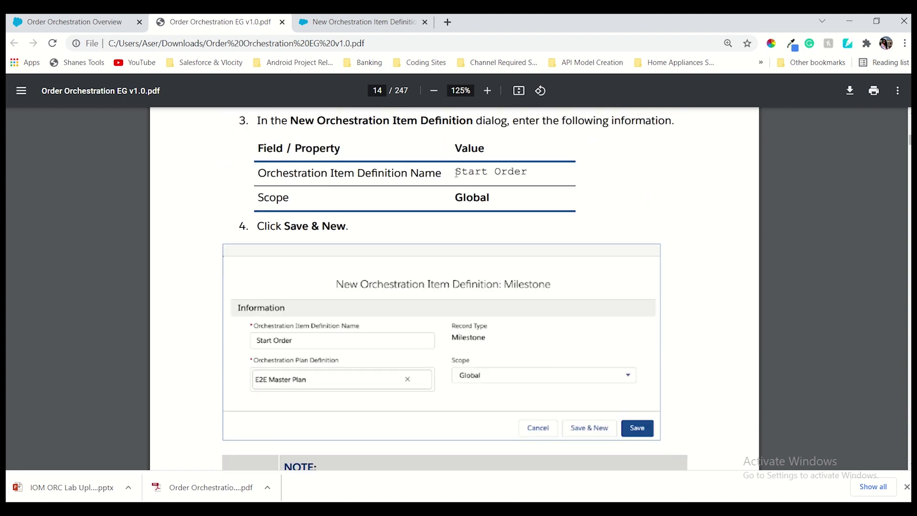
left_click_drag(453, 174, 532, 172)
key("ctrl+c")
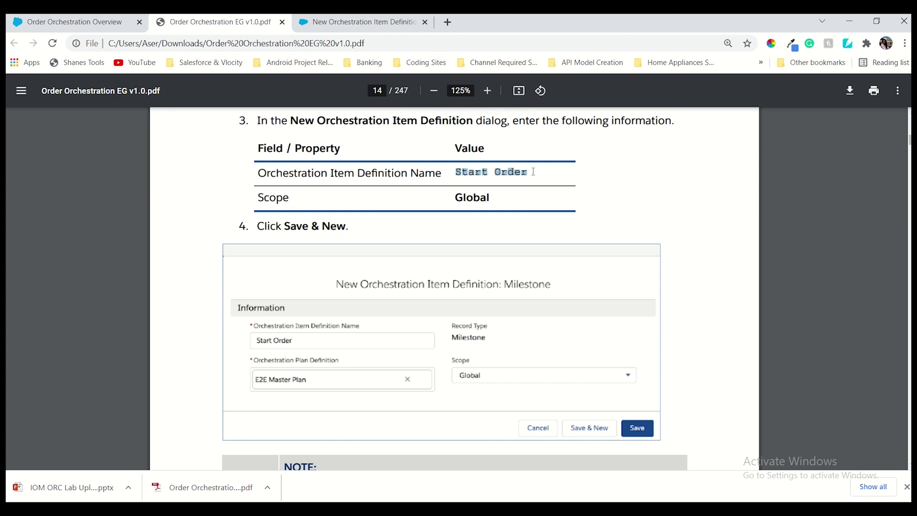
left_click(323, 22)
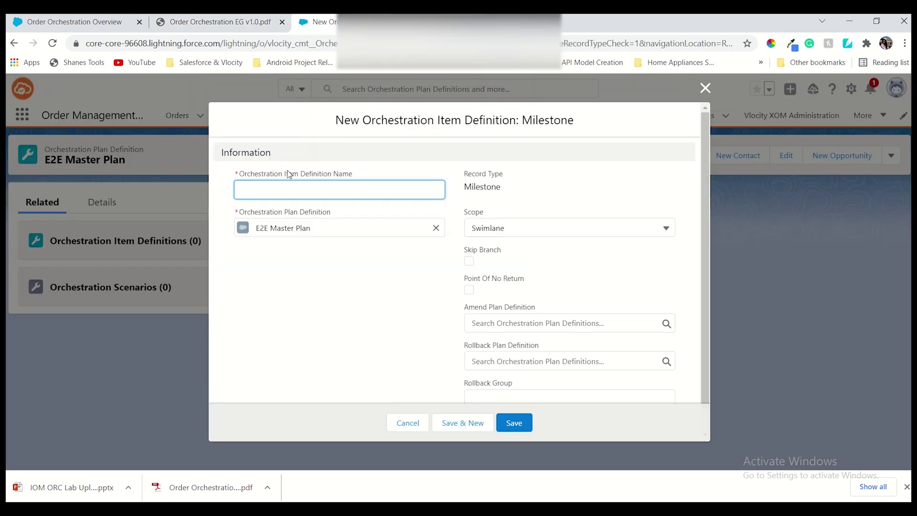
key("ctrl+v")
Set the Start Order milestone's scope to Global and save it
left_click(218, 22)
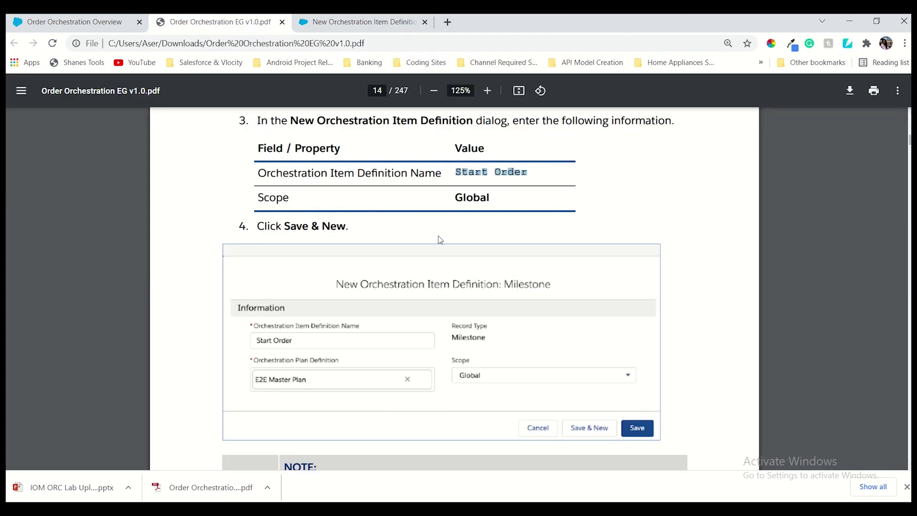
scroll(440, 240, "down", 1)
left_click(347, 22)
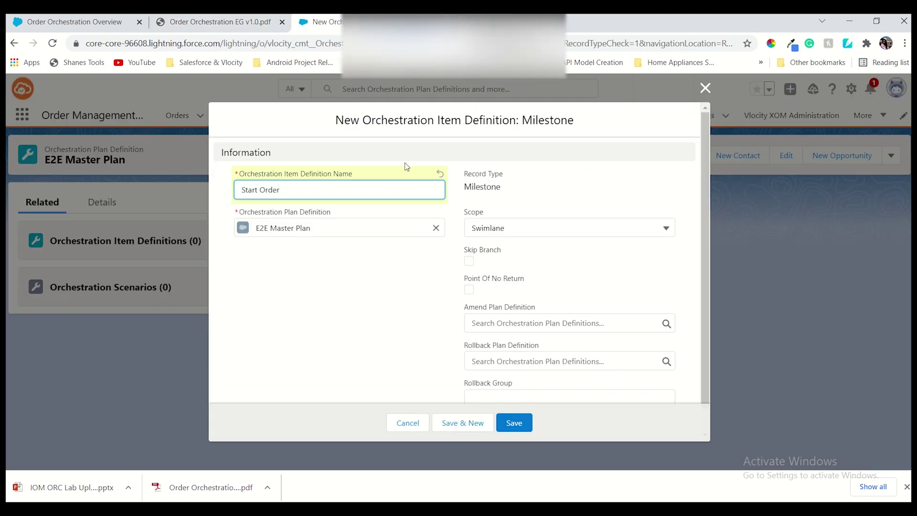
left_click(528, 228)
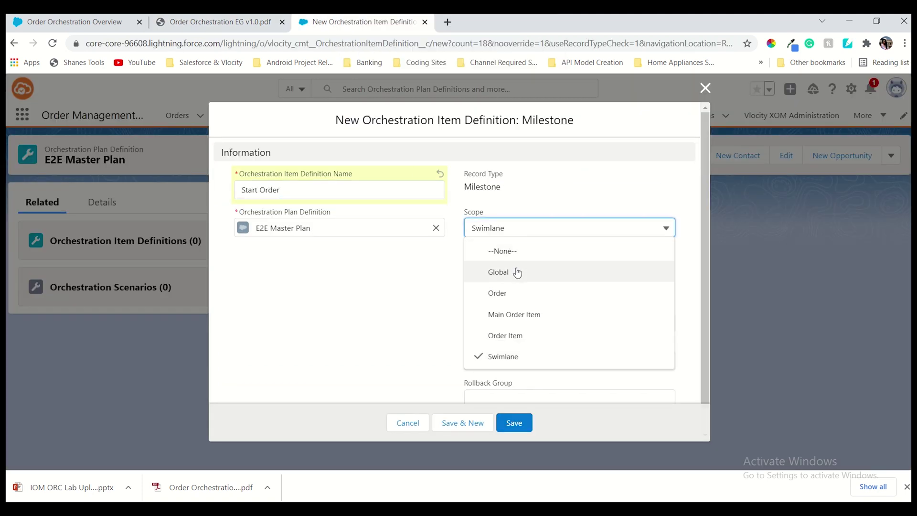
left_click(518, 270)
left_click(260, 27)
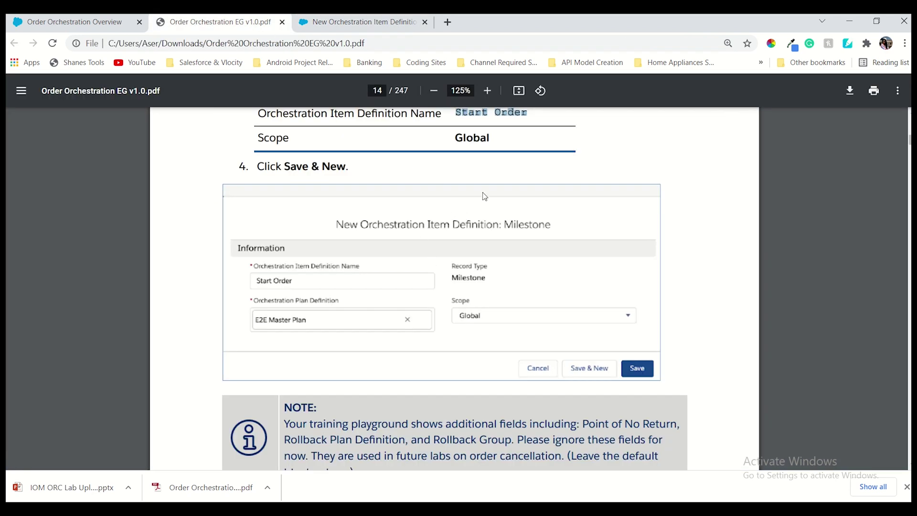
scroll(569, 200, "up", 2)
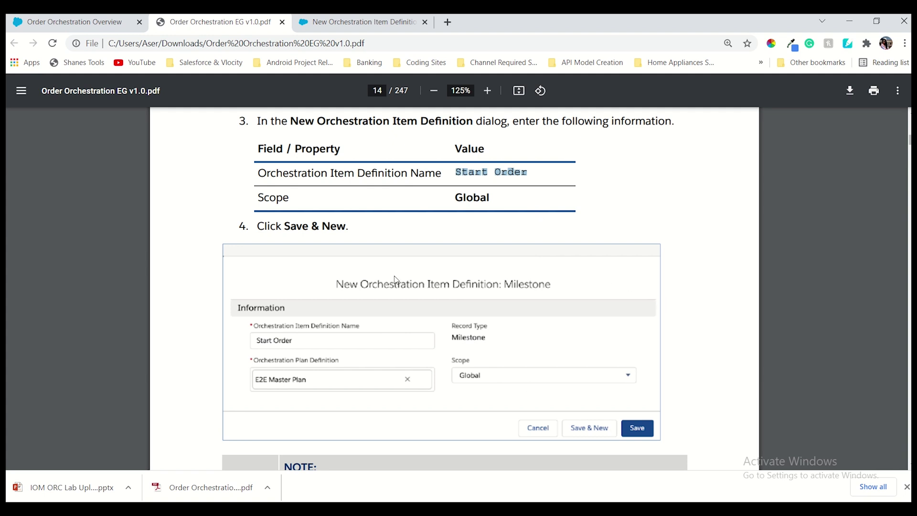
left_click(298, 17)
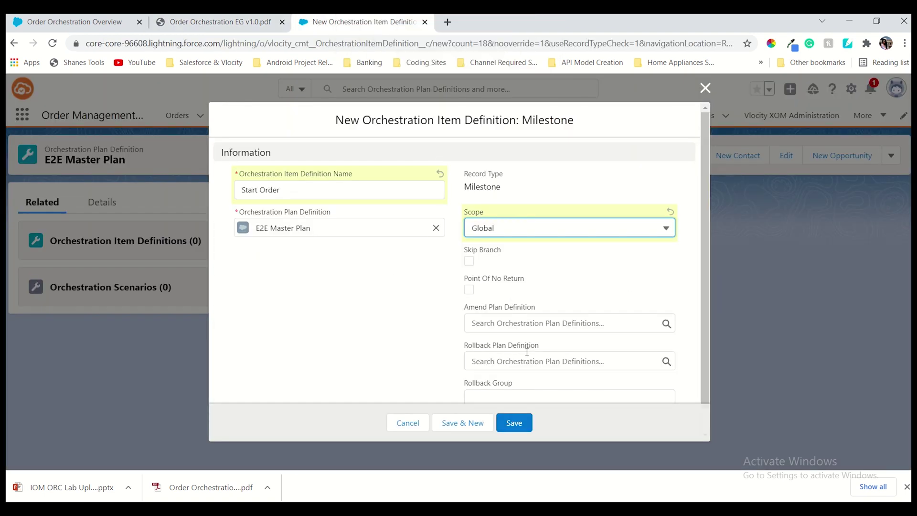
left_click(514, 423)
Start a second item definition and copy the name Complete Order from the guide
left_click(261, 23)
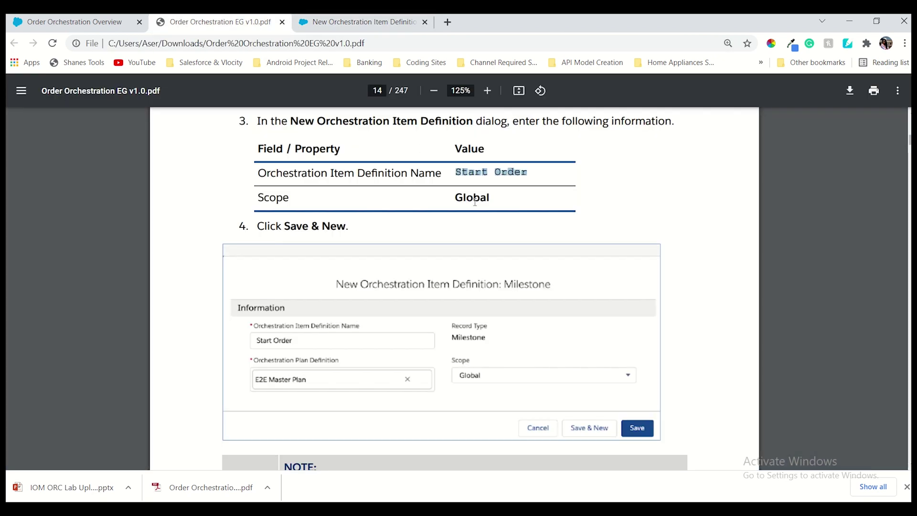
scroll(474, 202, "down", 9)
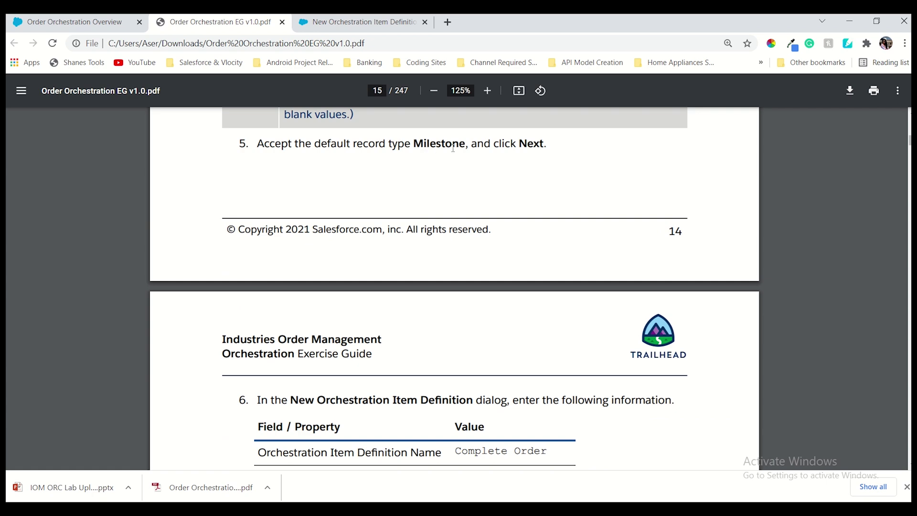
scroll(500, 155, "up", 8)
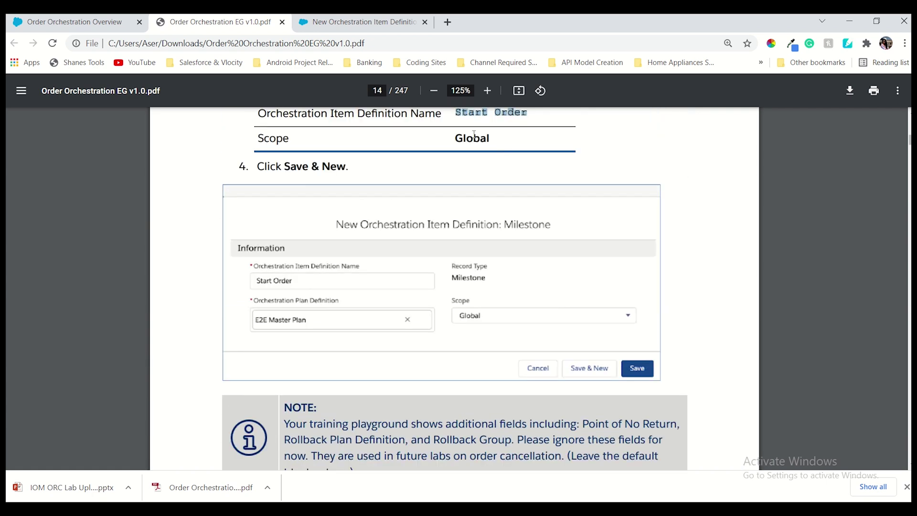
left_click(363, 22)
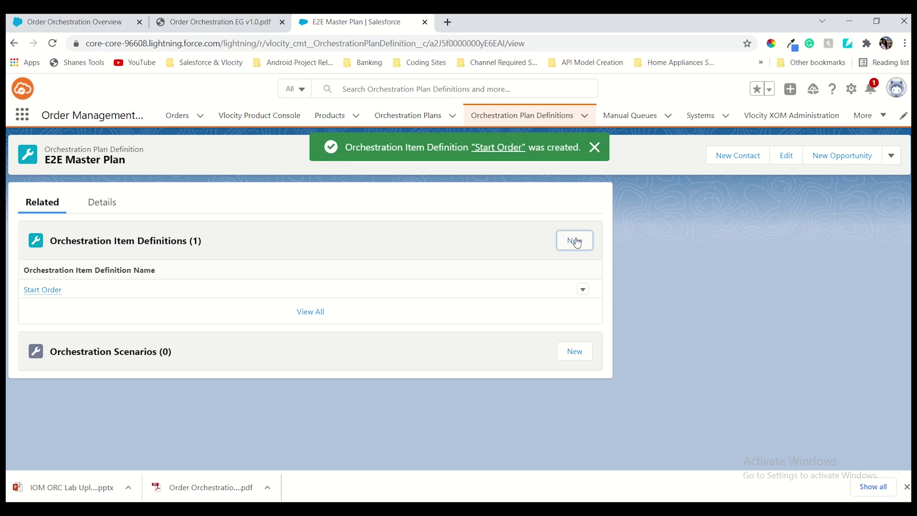
left_click(575, 240)
left_click(220, 22)
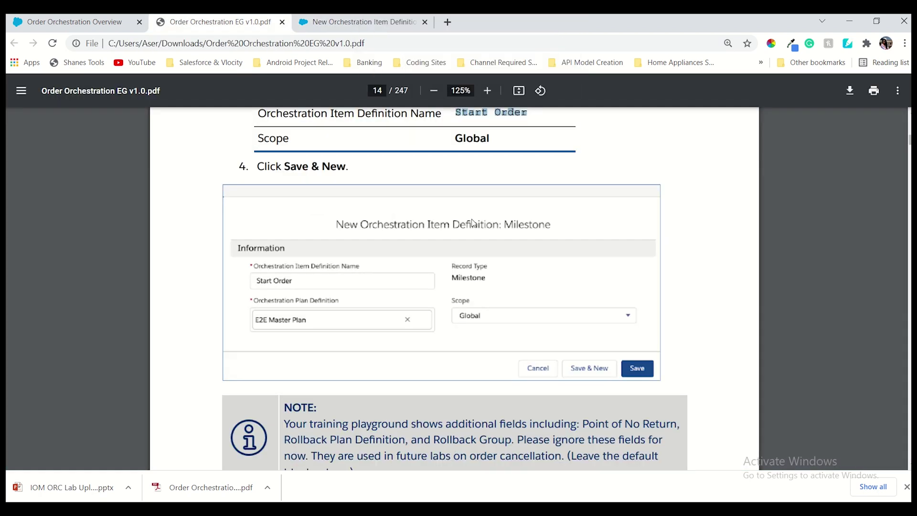
scroll(473, 222, "up", 4)
scroll(472, 219, "down", 9)
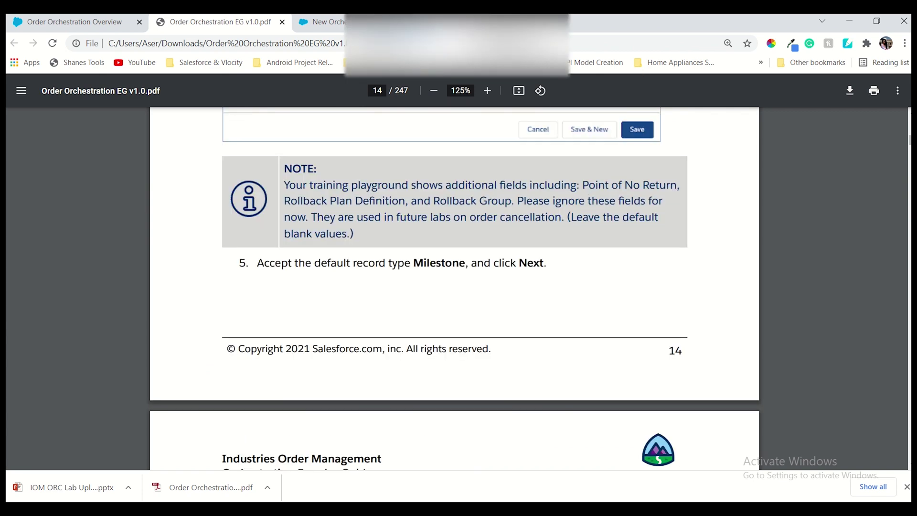
scroll(543, 267, "down", 5)
left_click_drag(458, 335, 543, 332)
key("ctrl+c")
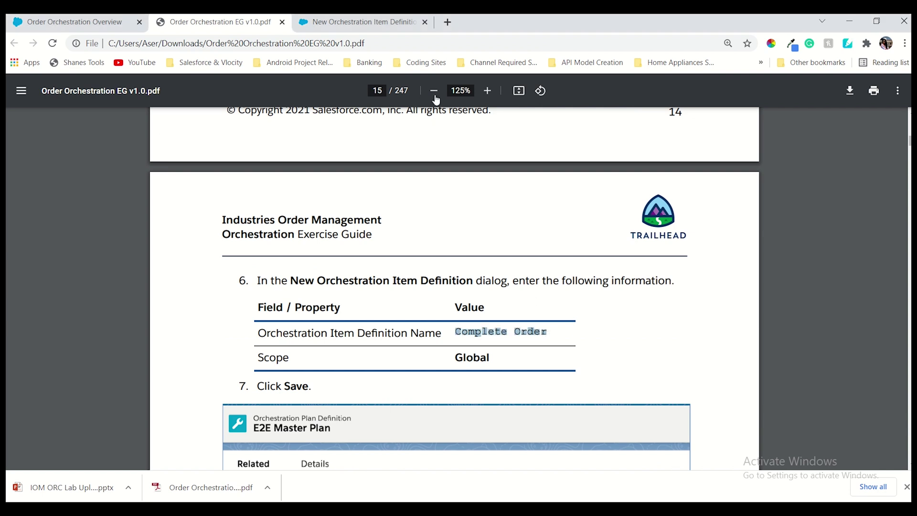
left_click(358, 22)
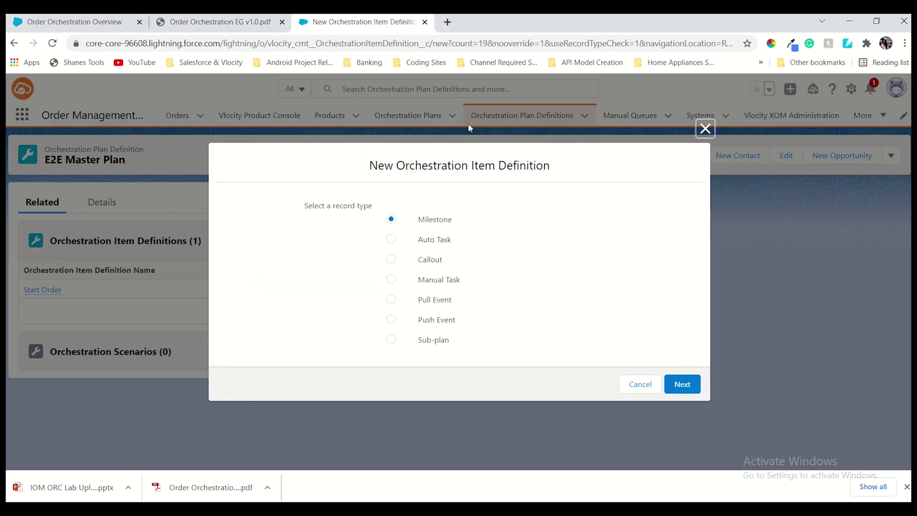
Create the Complete Order milestone definition with Global scope and save it
left_click(681, 383)
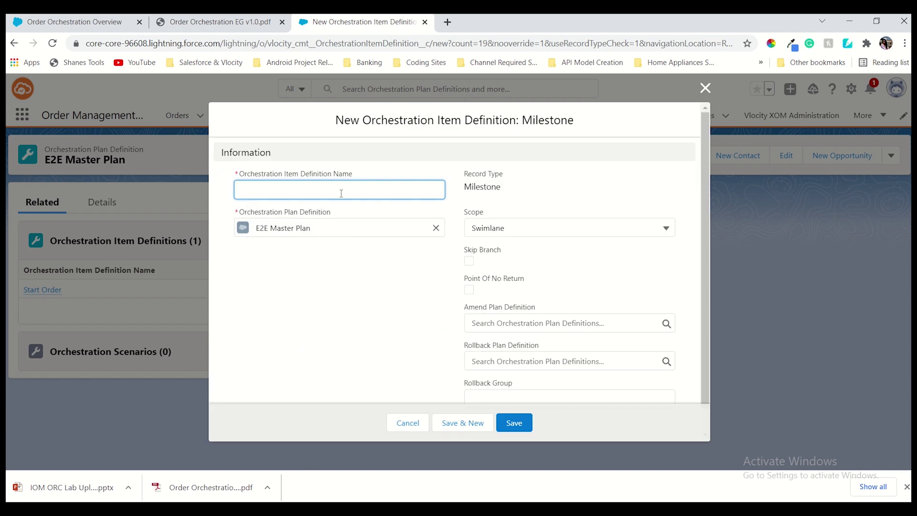
key("ctrl+v")
left_click(261, 20)
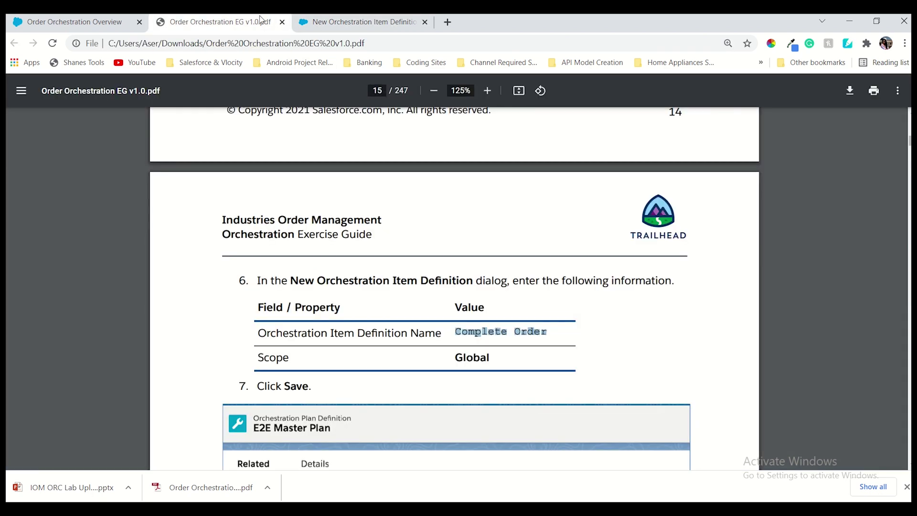
scroll(595, 312, "down", 3)
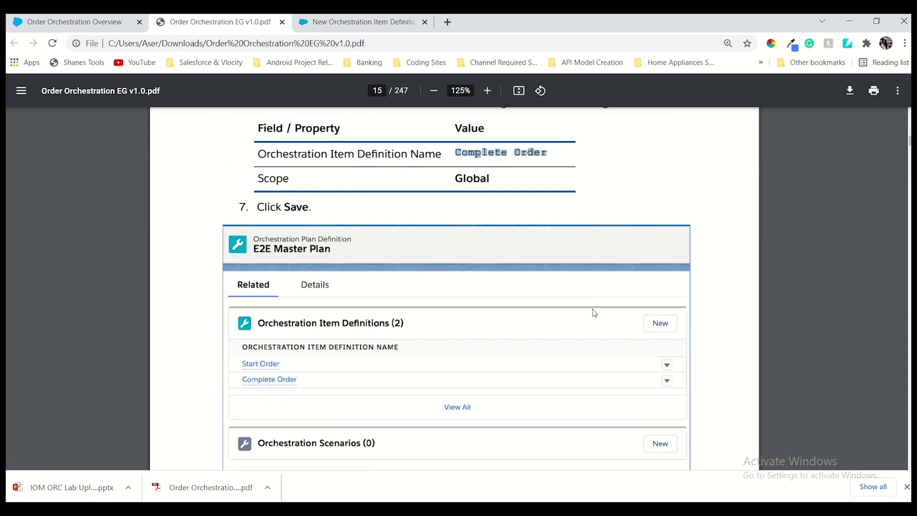
scroll(595, 313, "down", 1)
key("ctrl+Tab")
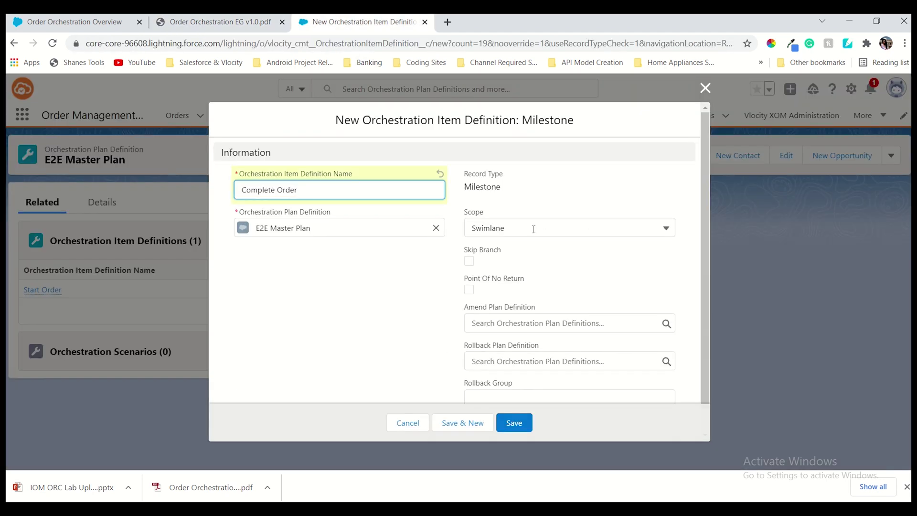
left_click(533, 230)
left_click(499, 268)
key("ctrl+shift+Tab")
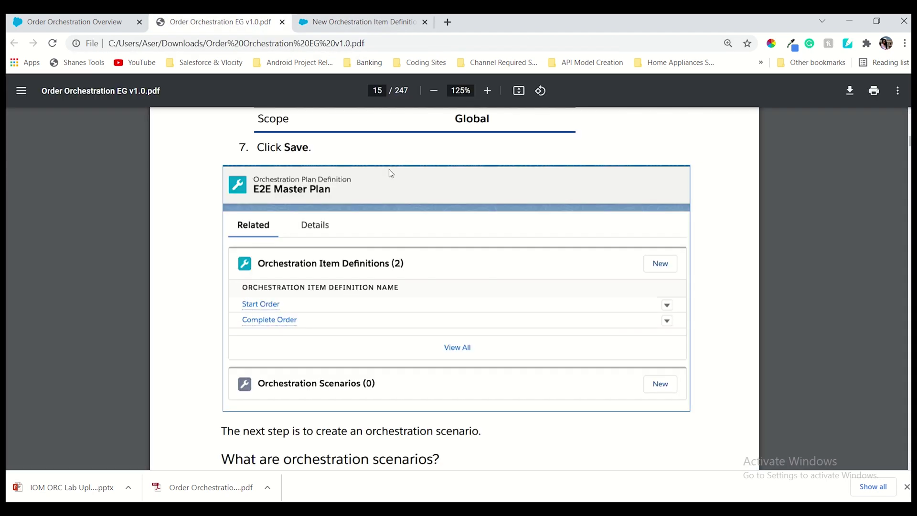
scroll(493, 297, "down", 3)
key("ctrl+Tab")
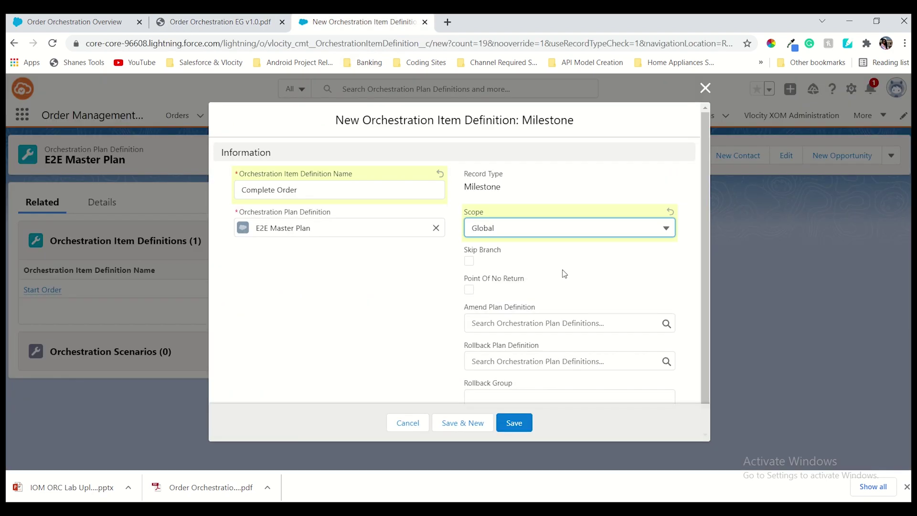
left_click(523, 424)
Scroll the guide to Task 3 on page 16, the DSL Service orchestration scenario
key("ctrl+shift+Tab")
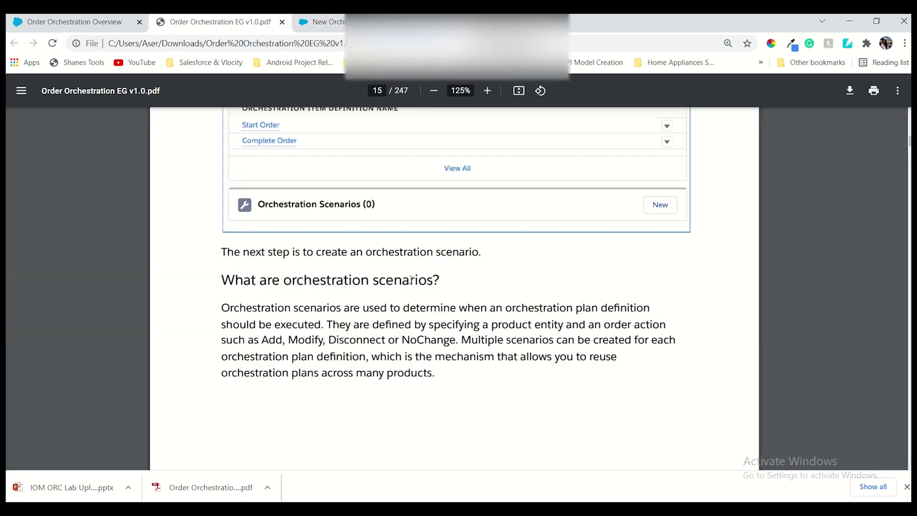
scroll(396, 266, "up", 3)
key("ctrl+Tab")
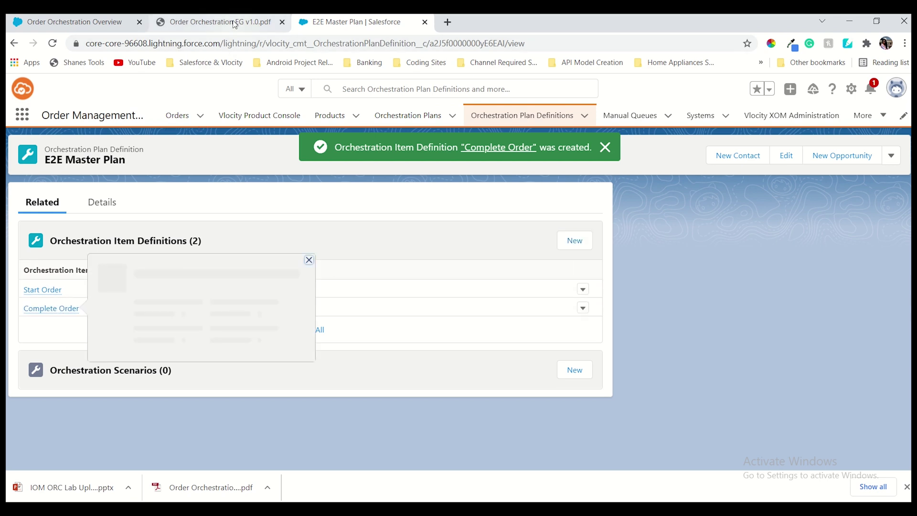
left_click(215, 21)
scroll(400, 206, "down", 3)
scroll(400, 205, "down", 10)
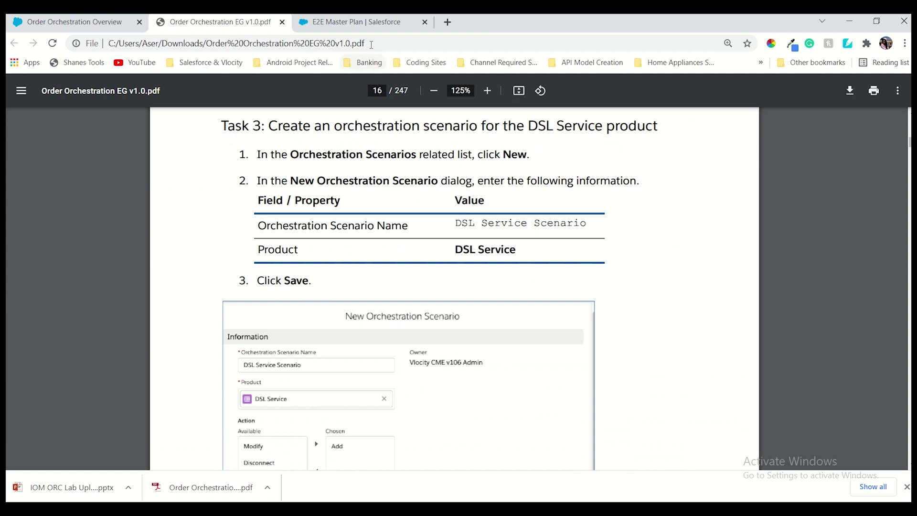
Start a new orchestration scenario on E2E Master Plan named 'DSL Service Scenario'
left_click(359, 23)
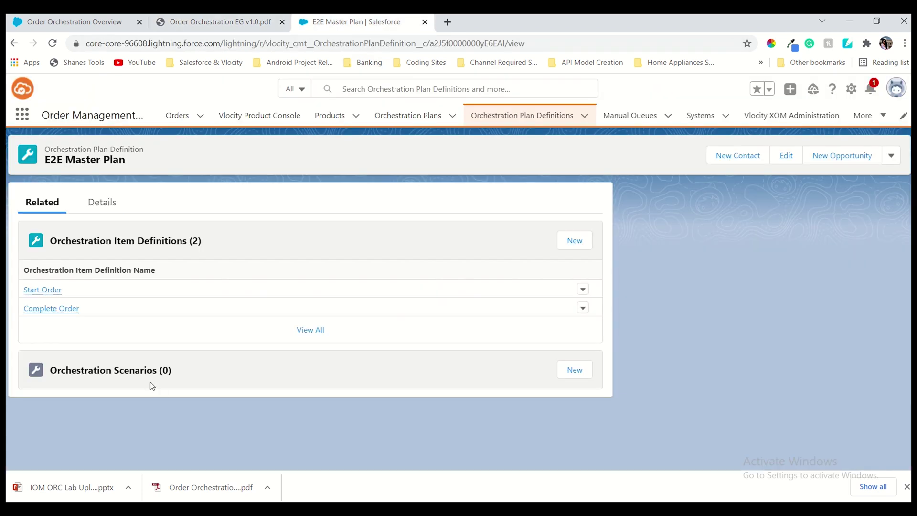
left_click(579, 376)
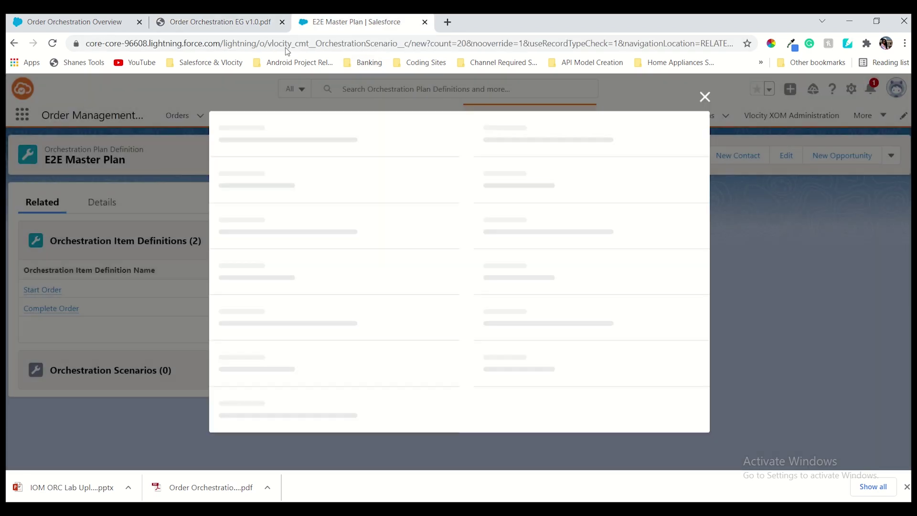
left_click(220, 22)
left_click_drag(457, 223, 587, 222)
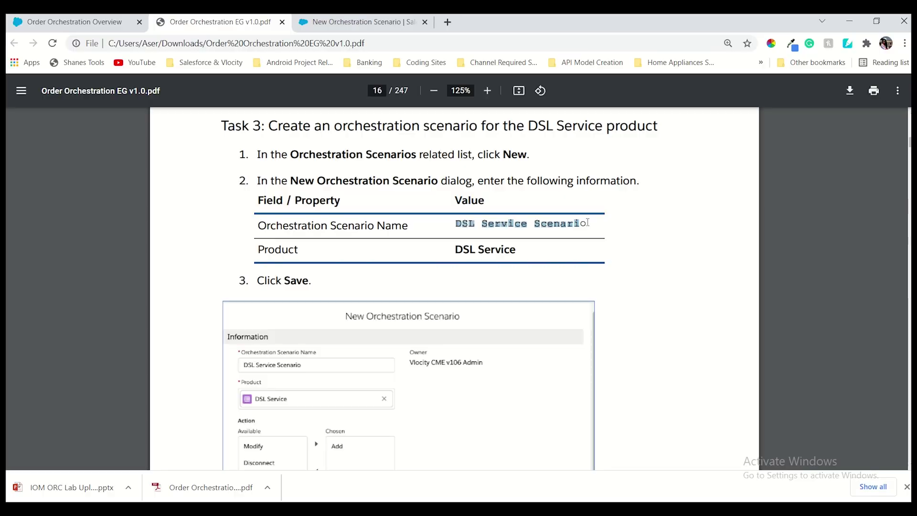
left_click(352, 27)
left_click(342, 191)
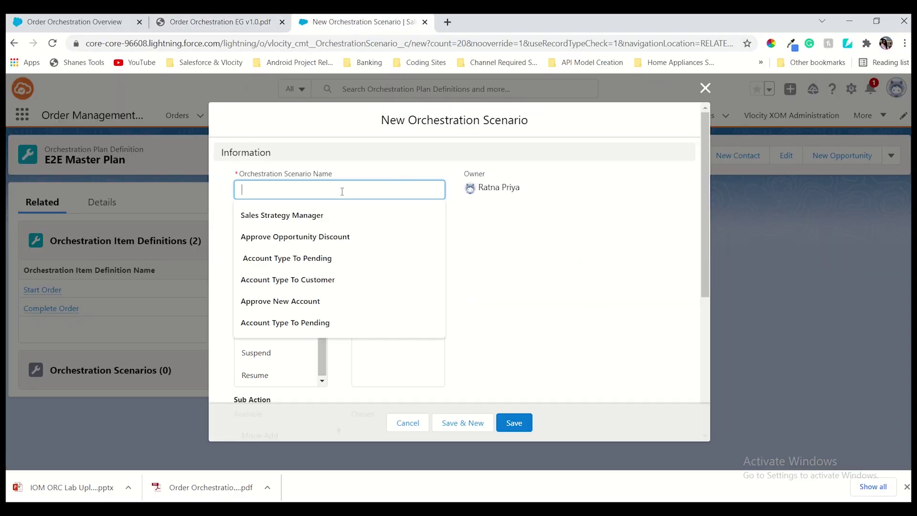
type("DSL Service Scenario")
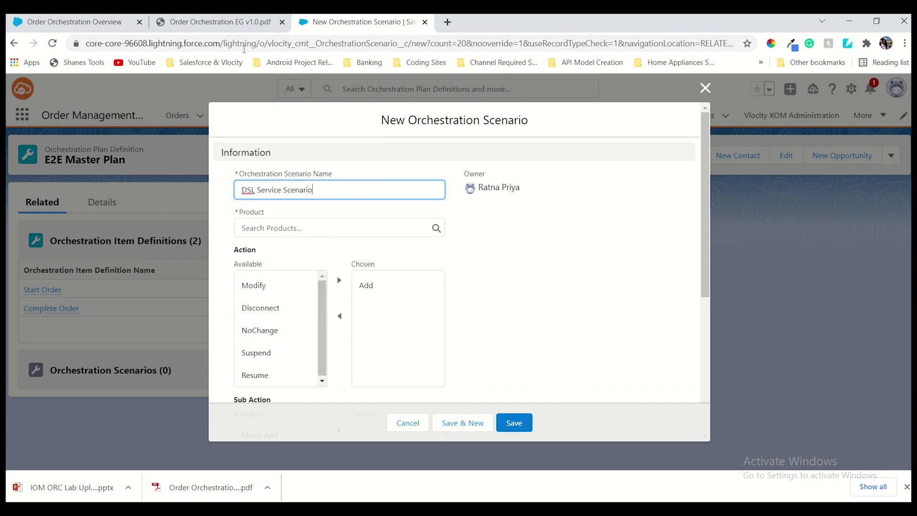
Set the scenario's product to DSL Service, copying the value from the guide
left_click(236, 24)
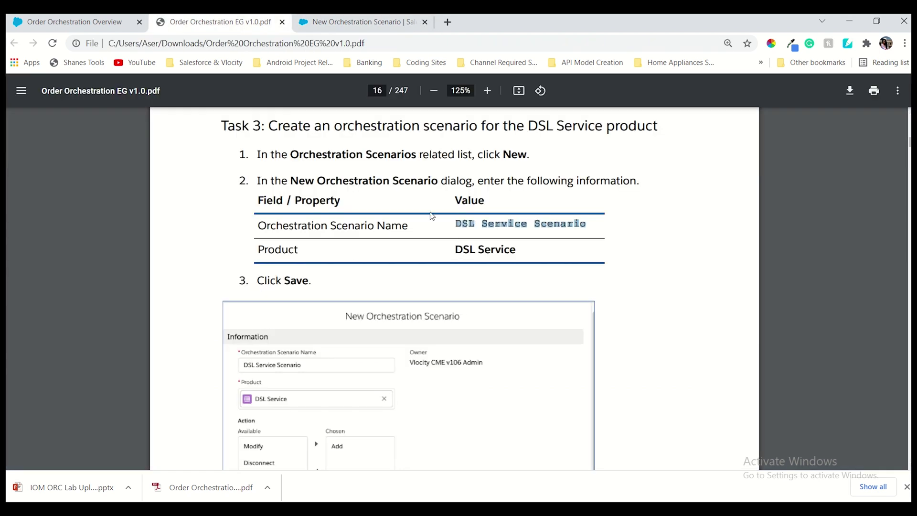
left_click_drag(456, 246, 527, 251)
key("ctrl+c")
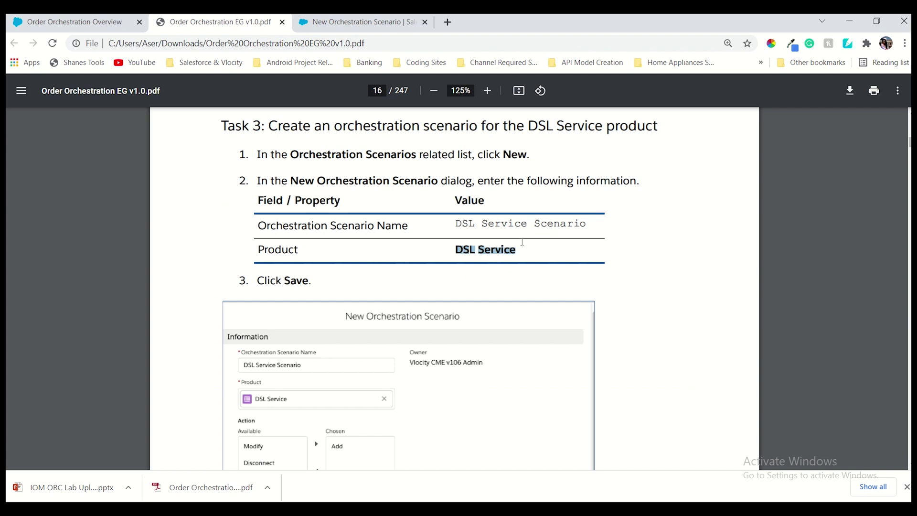
left_click(395, 26)
left_click(253, 232)
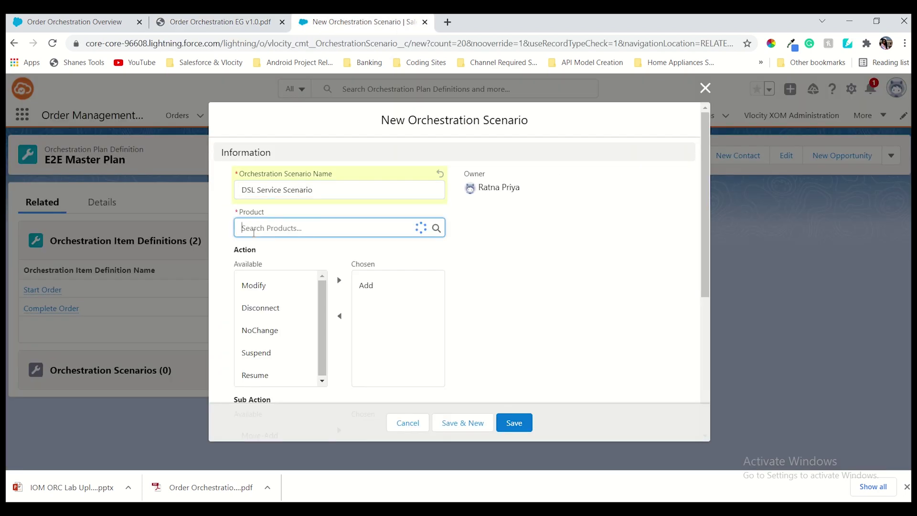
key("ctrl+v")
left_click(318, 274)
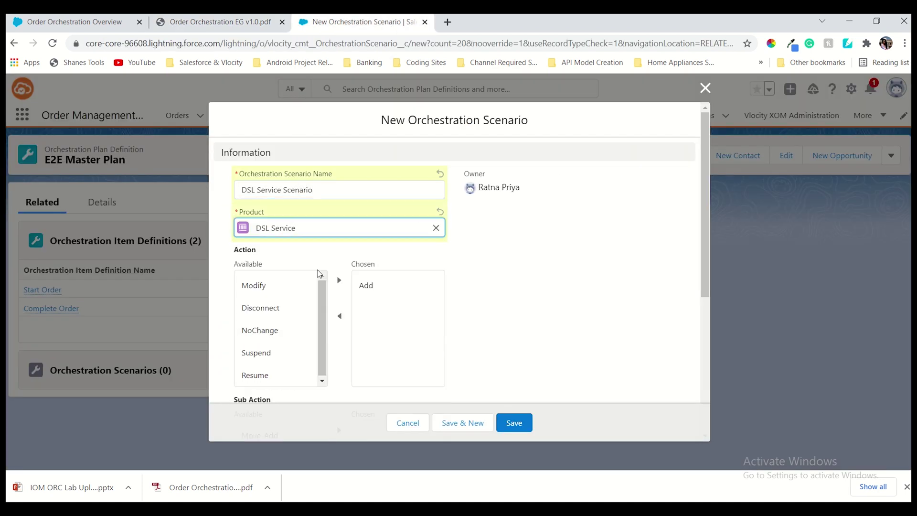
left_click(246, 22)
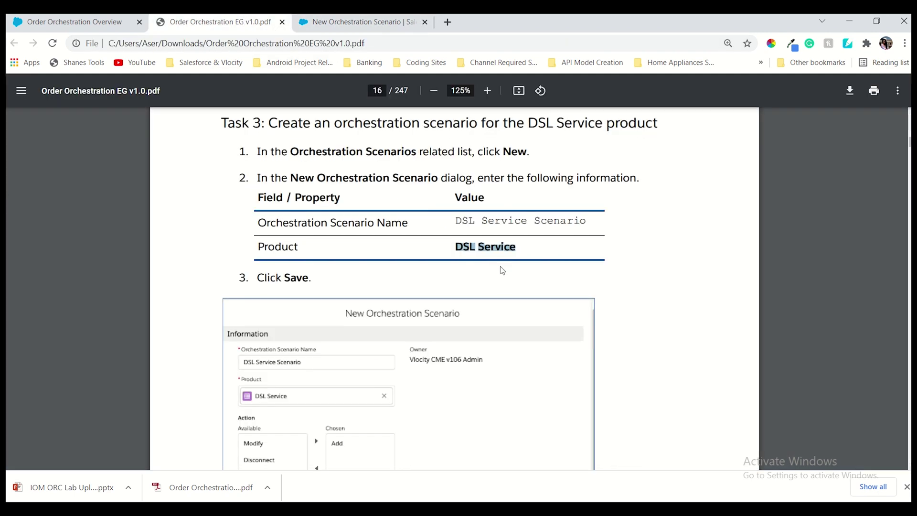
scroll(500, 269, "down", 3)
left_click(344, 28)
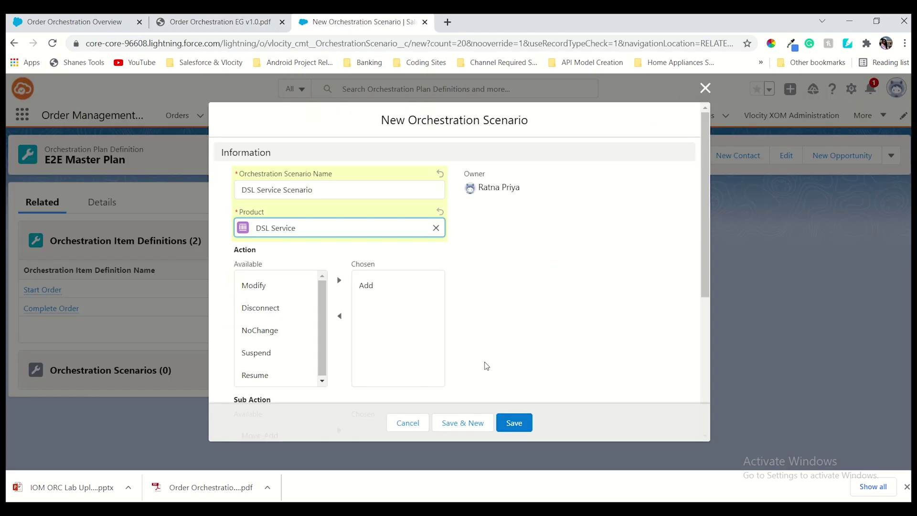
scroll(486, 370, "down", 3)
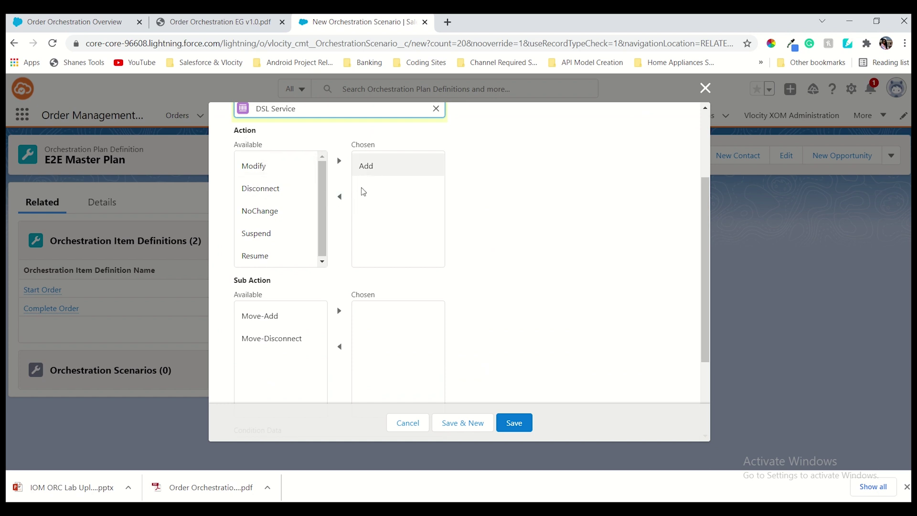
Scroll through the new scenario form to review its Action lists
scroll(327, 257, "down", 2)
scroll(339, 236, "up", 2)
scroll(339, 236, "up", 1)
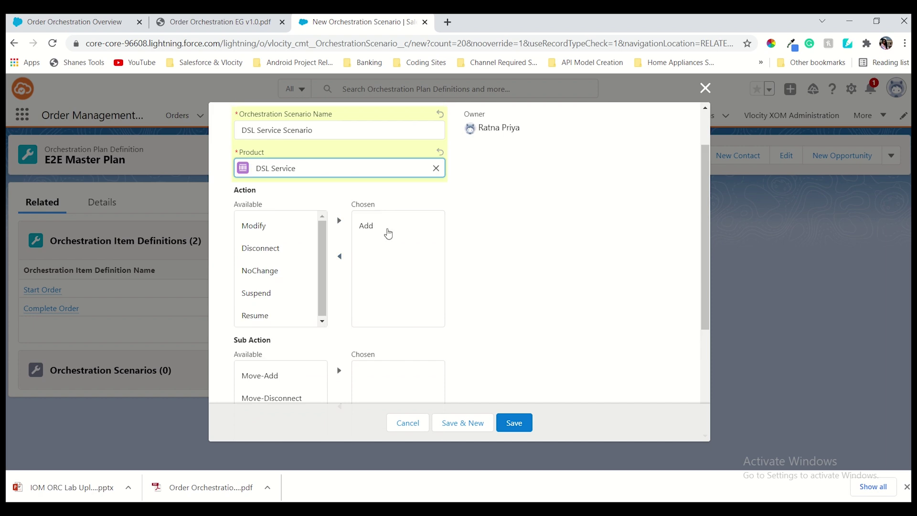
scroll(373, 345, "down", 4)
scroll(388, 341, "up", 2)
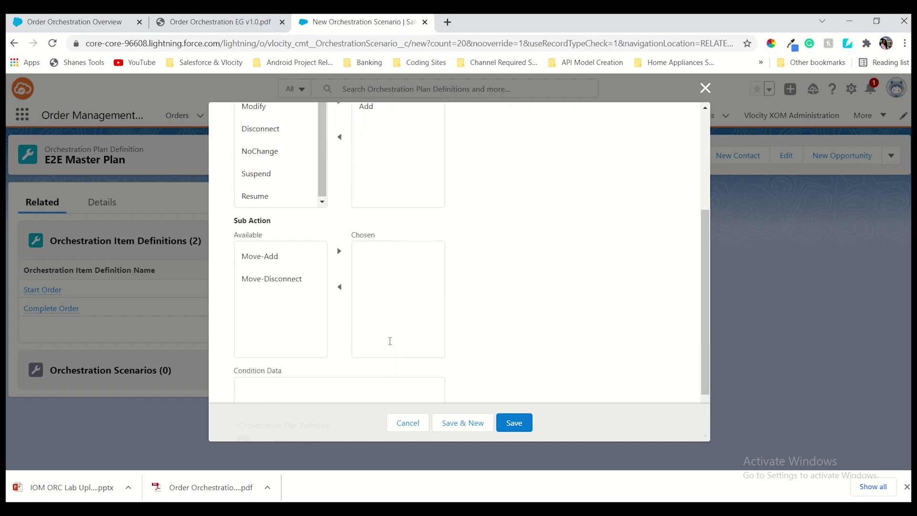
scroll(390, 343, "up", 2)
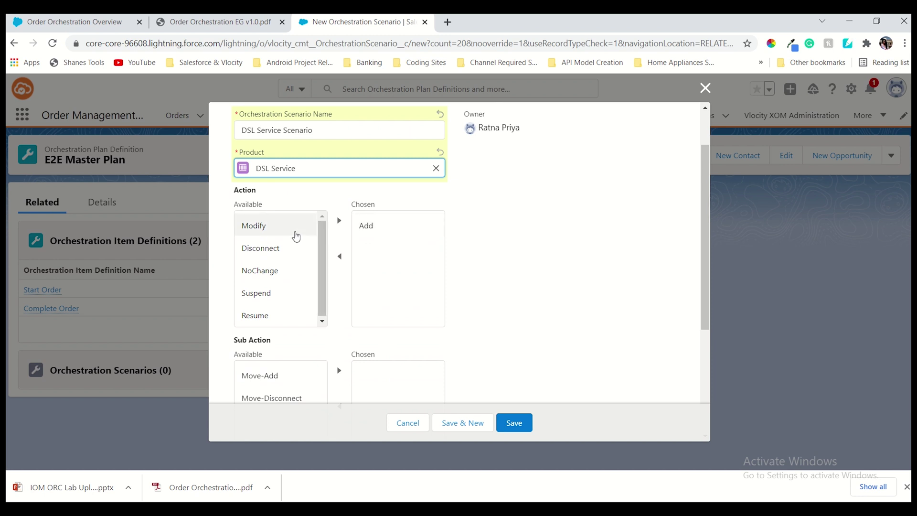
left_click_drag(319, 270, 320, 244)
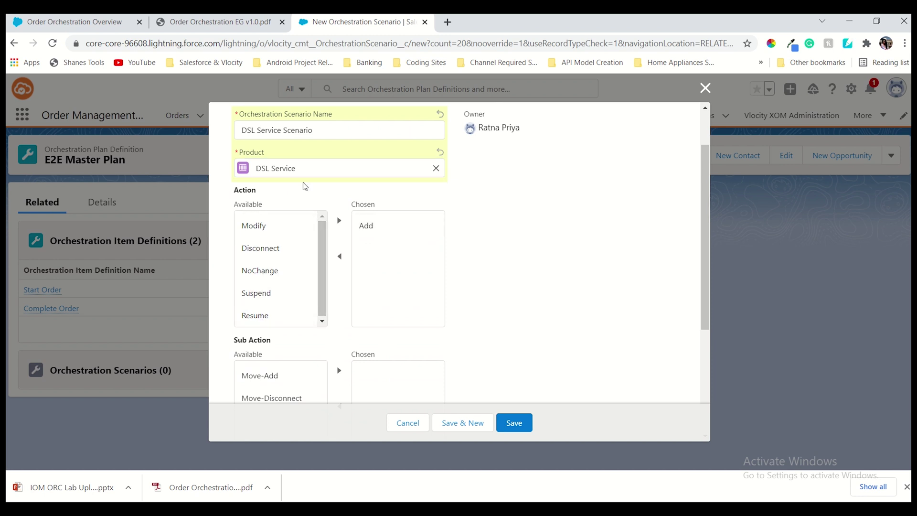
scroll(334, 174, "up", 2)
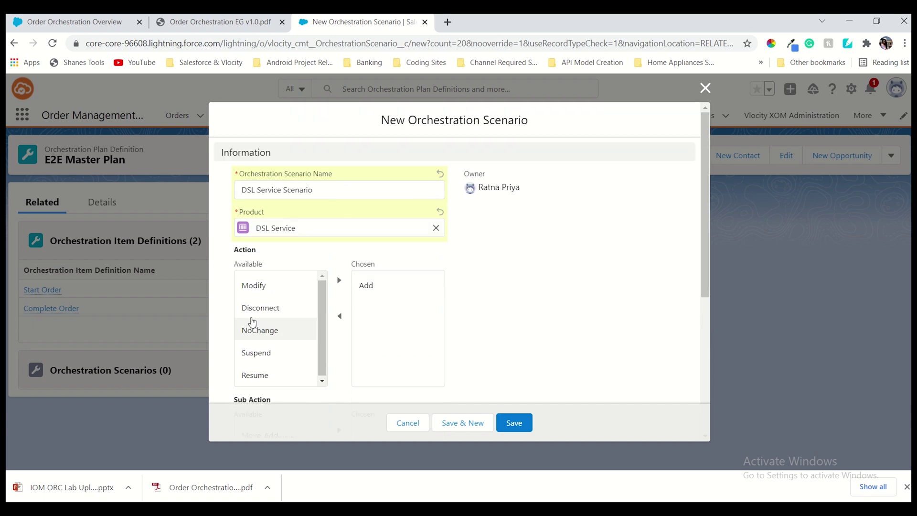
scroll(292, 307, "down", 4)
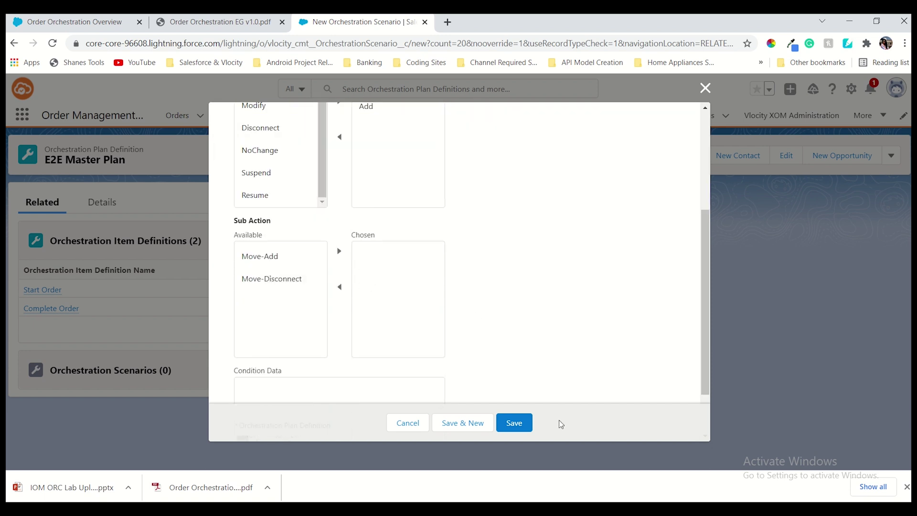
scroll(225, 258, "up", 1)
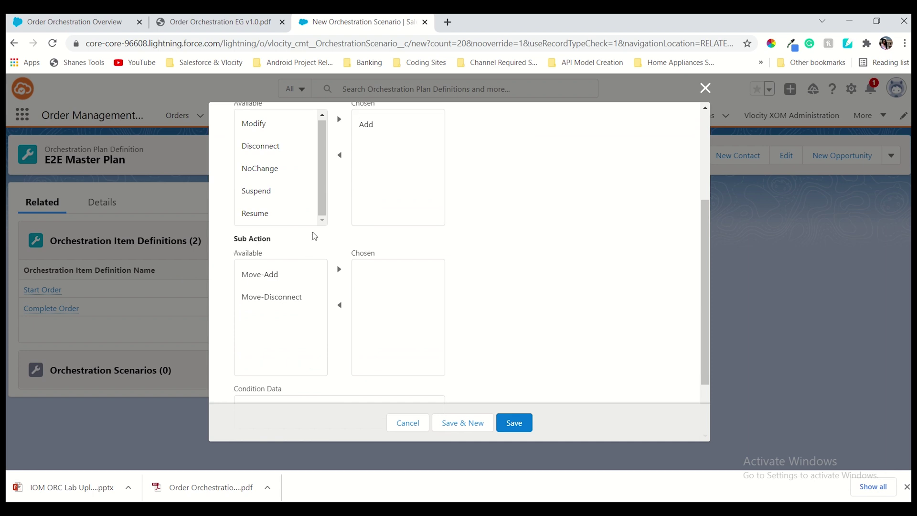
scroll(315, 236, "up", 2)
Save DSL Service Scenario and scroll the guide to the end of Task 3
left_click(258, 25)
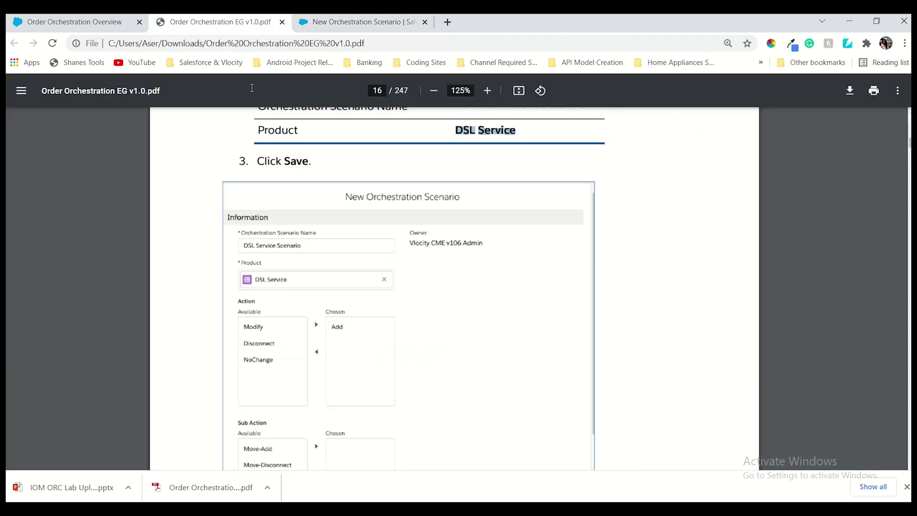
left_click(377, 29)
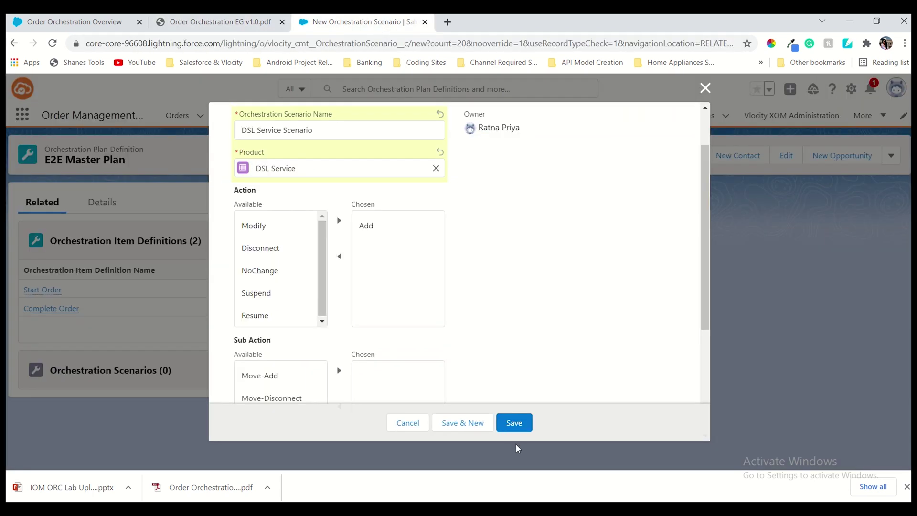
left_click(518, 430)
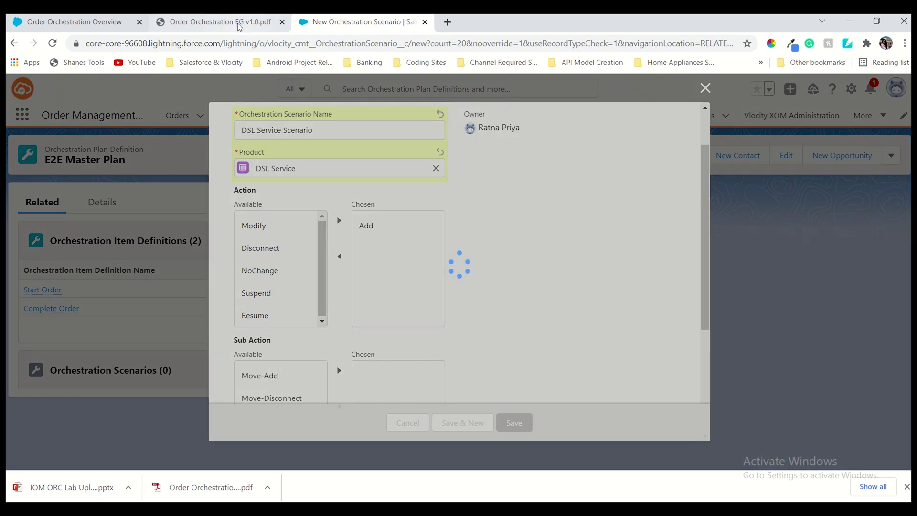
left_click(237, 28)
scroll(438, 234, "down", 2)
scroll(438, 234, "down", 10)
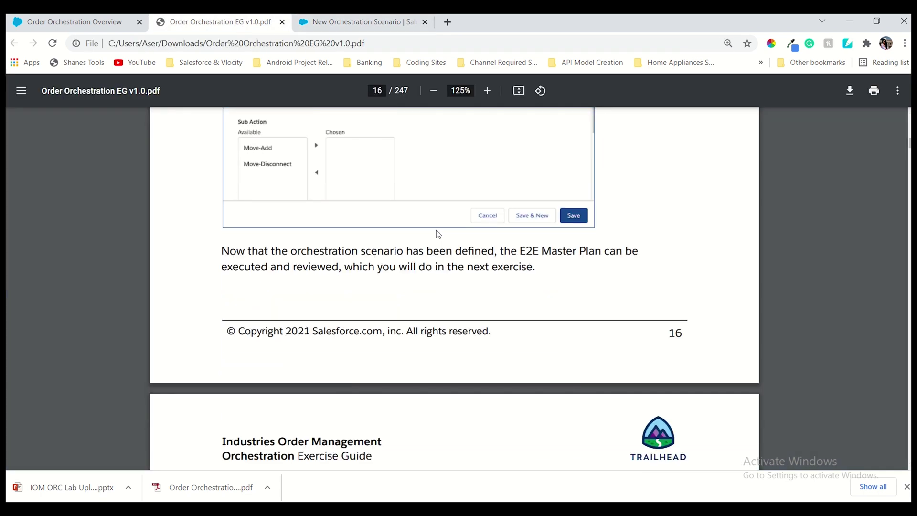
Check the E2E Master Plan record and the Order Orchestration Overview course page
scroll(438, 234, "down", 15)
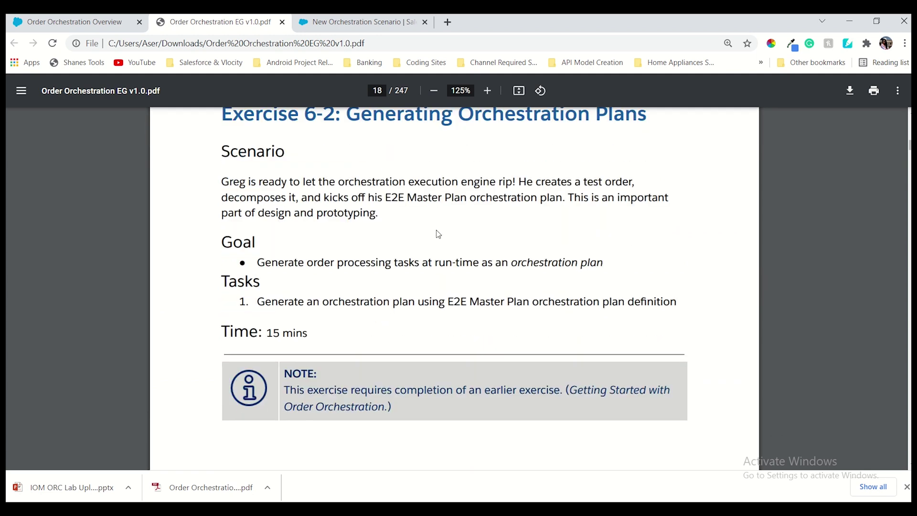
scroll(438, 234, "up", 2)
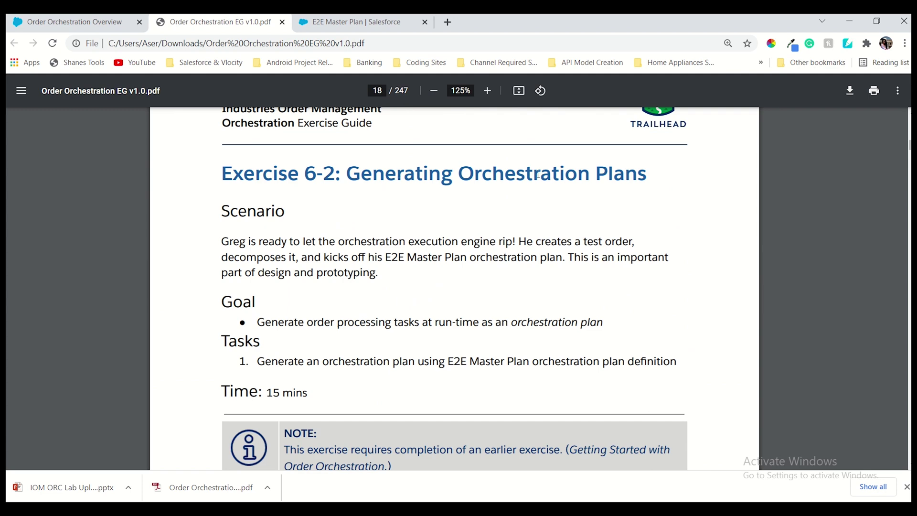
left_click(318, 24)
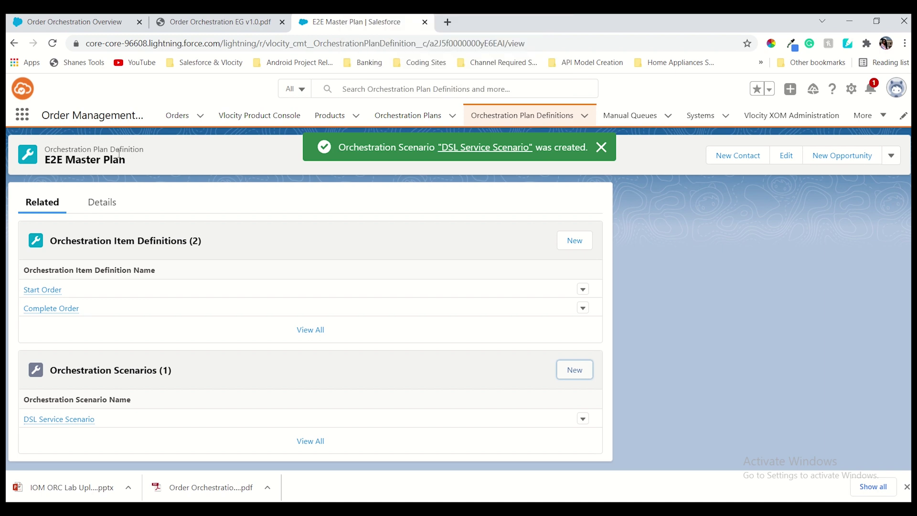
left_click(106, 25)
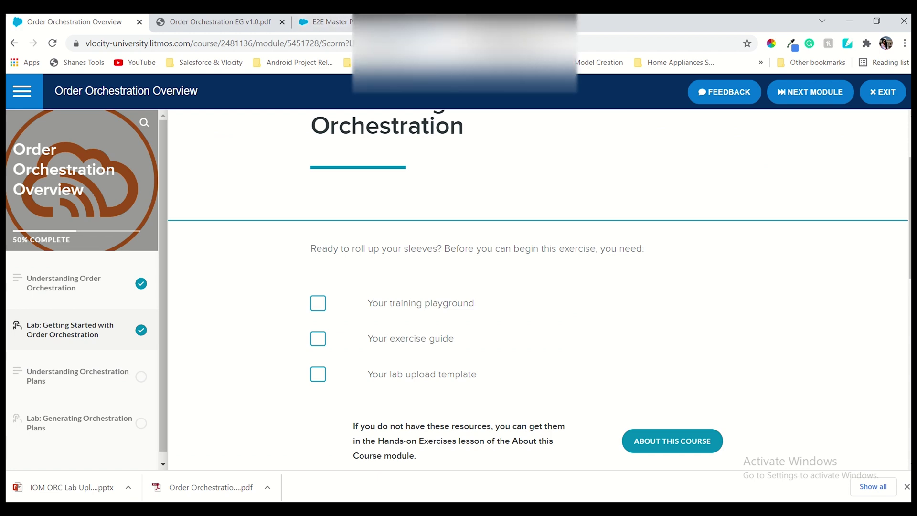
left_click(324, 22)
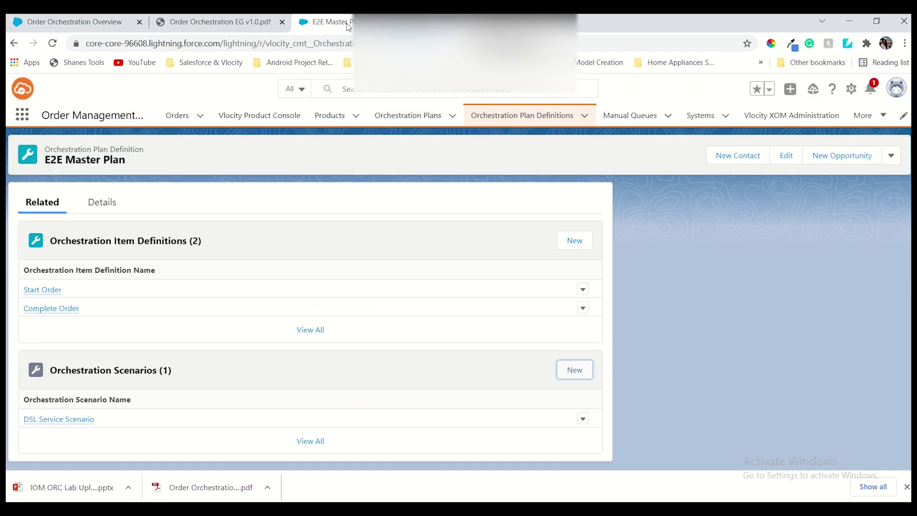
left_click(240, 25)
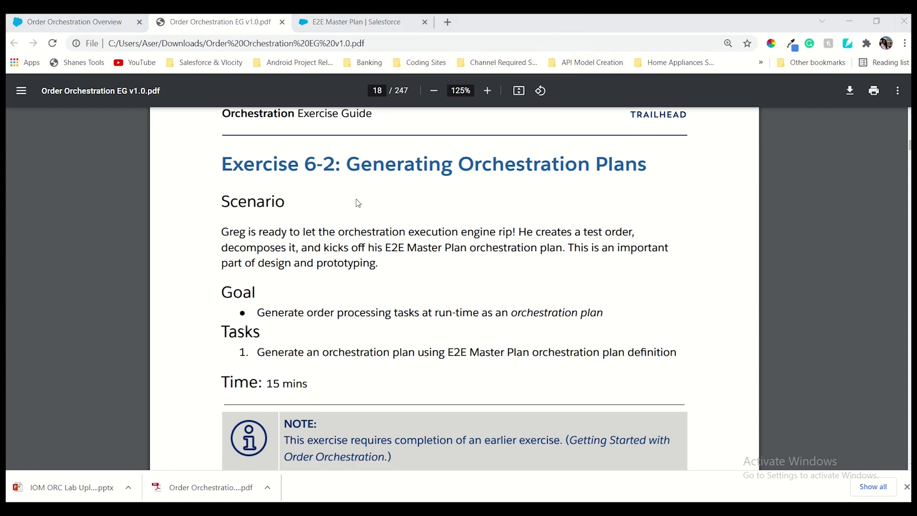
Scroll the guide to Exercise 6-2 Task 1 on page 19, then return to E2E Master Plan
scroll(395, 183, "up", 10)
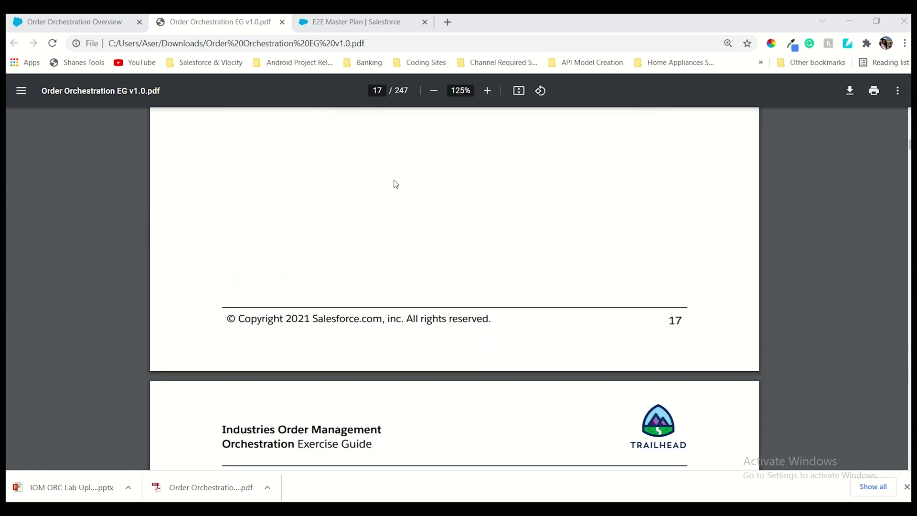
scroll(395, 183, "down", 15)
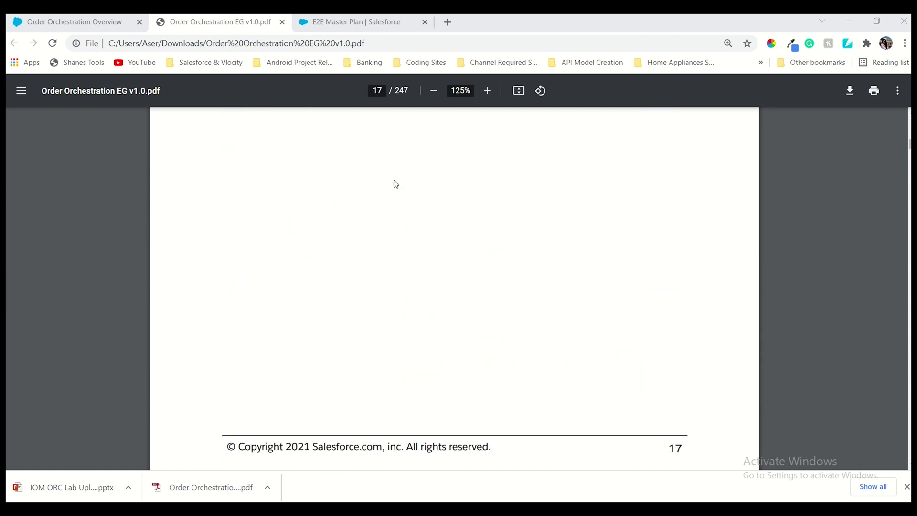
scroll(394, 183, "up", 1)
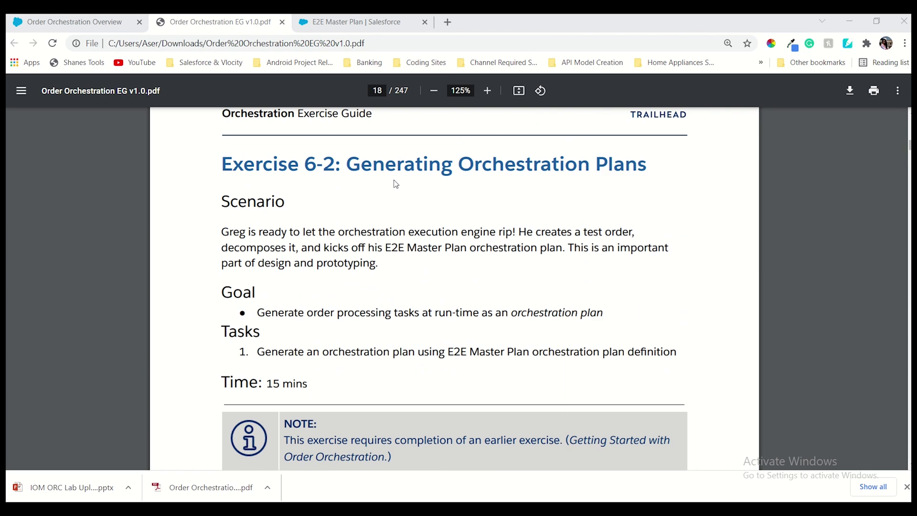
scroll(396, 184, "down", 2)
scroll(394, 182, "up", 2)
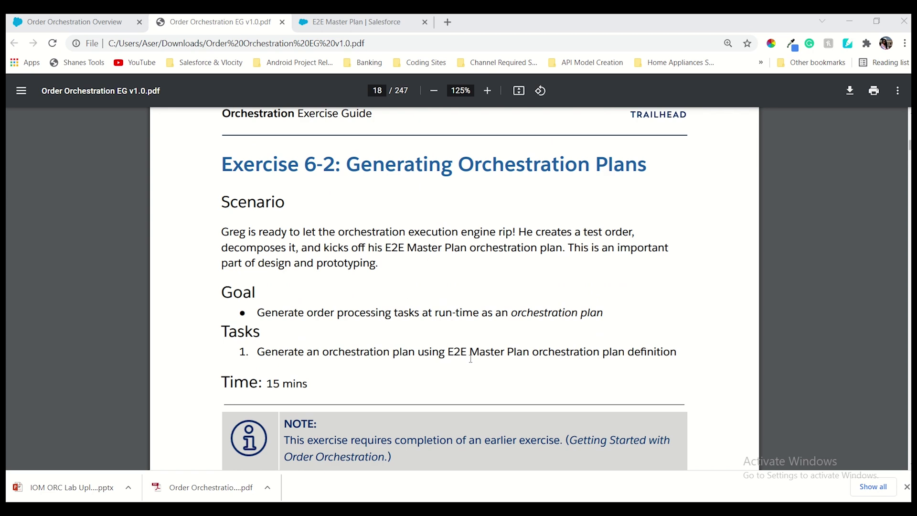
scroll(541, 376, "down", 10)
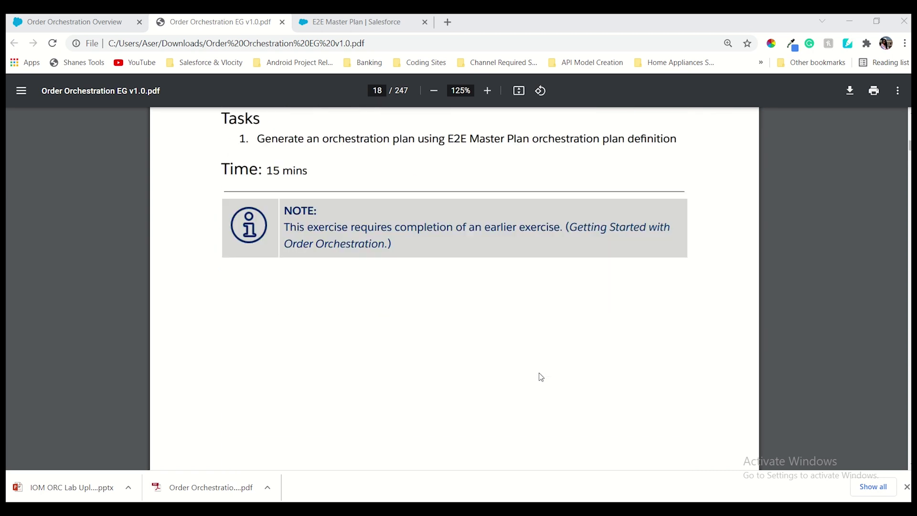
scroll(541, 377, "down", 5)
scroll(540, 377, "up", 4)
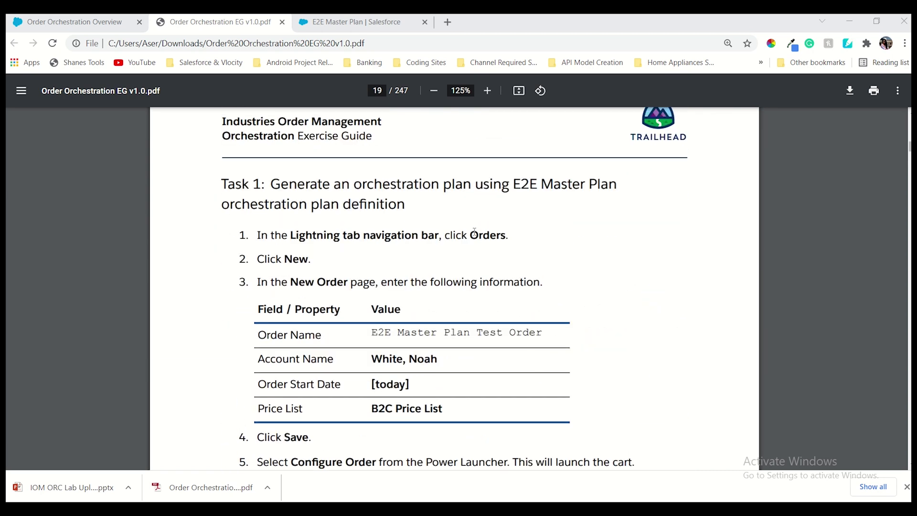
left_click(353, 22)
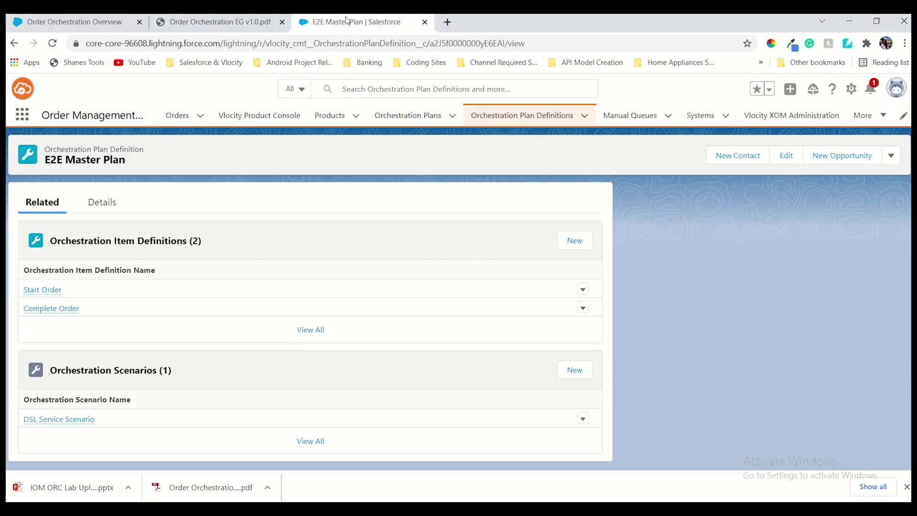
Create a new order named 'E2E Master Plan Test Order'
left_click(177, 116)
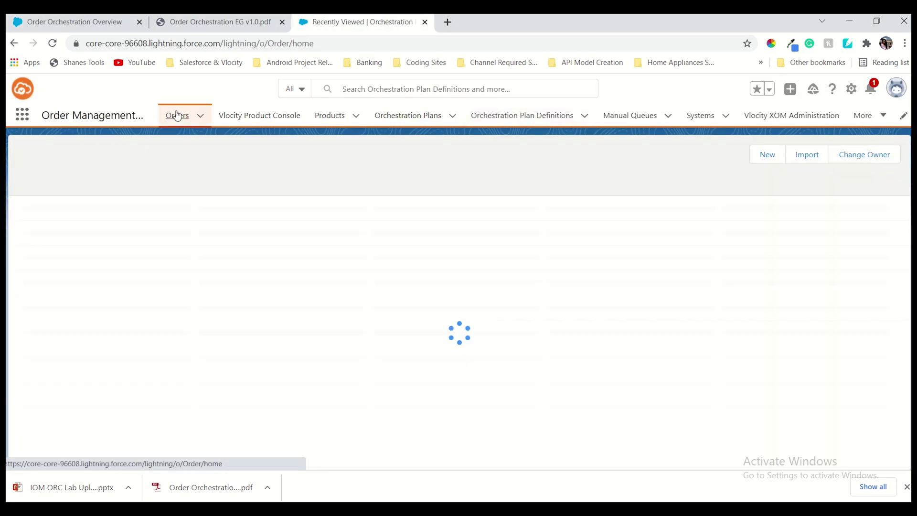
left_click(260, 25)
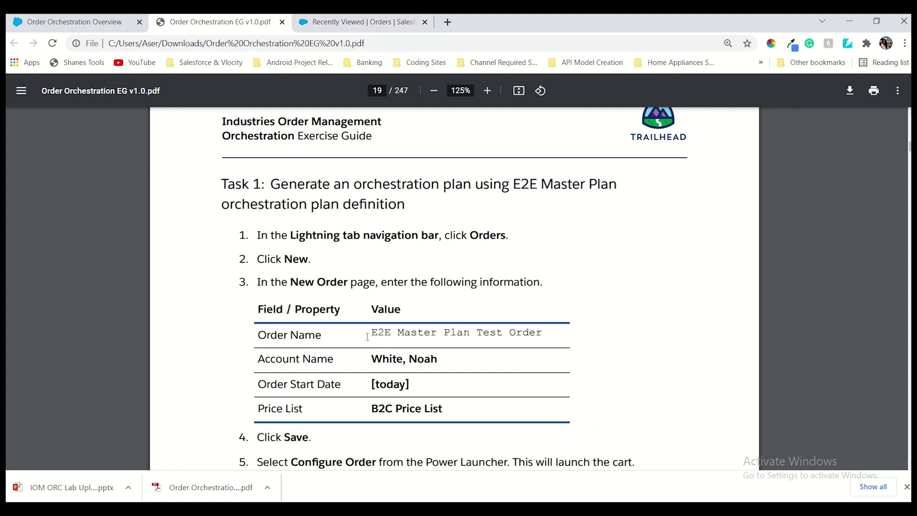
left_click_drag(367, 336, 552, 331)
key("ctrl+c")
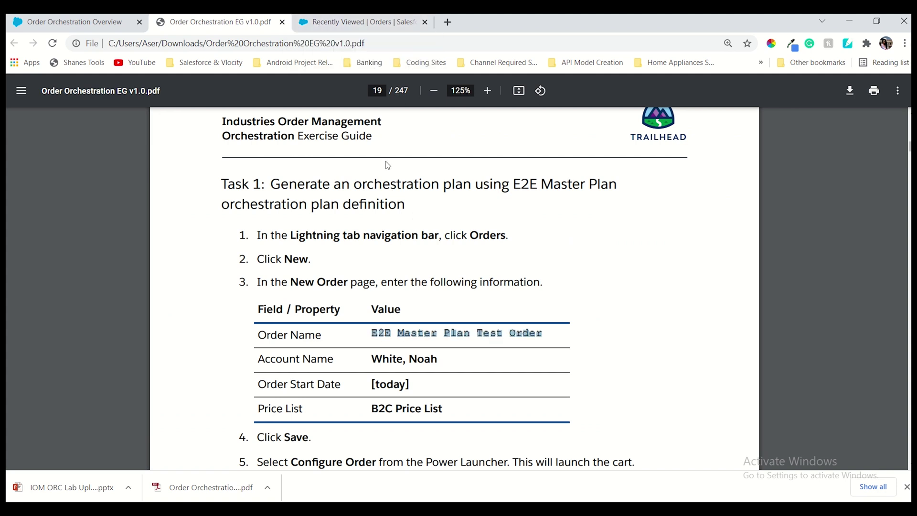
left_click(318, 23)
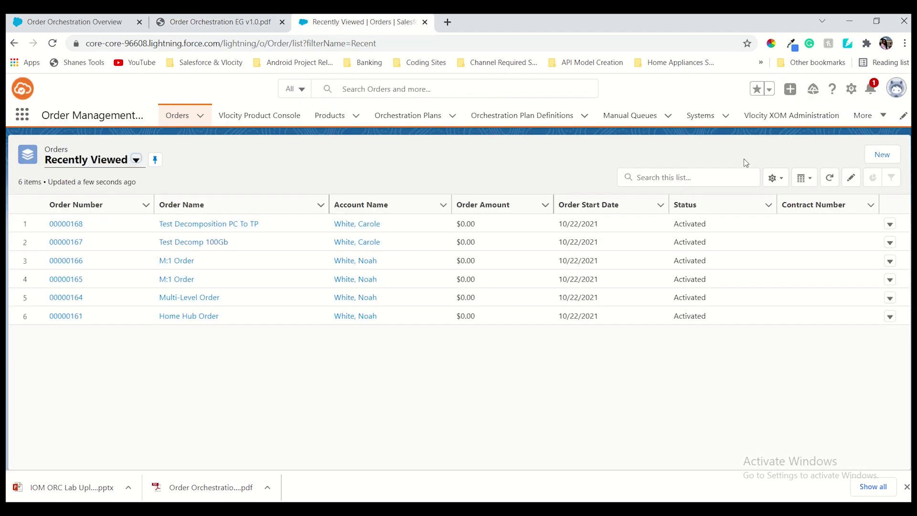
left_click(878, 154)
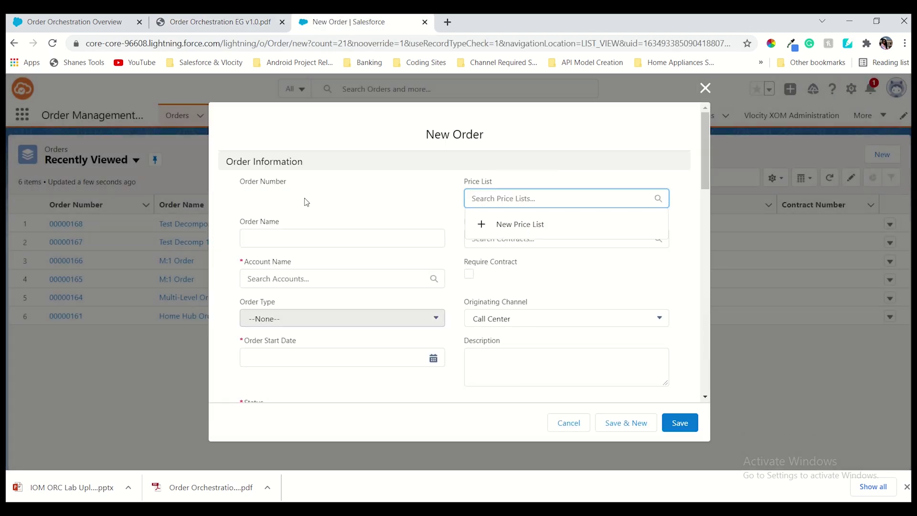
left_click(292, 242)
key("ctrl+v")
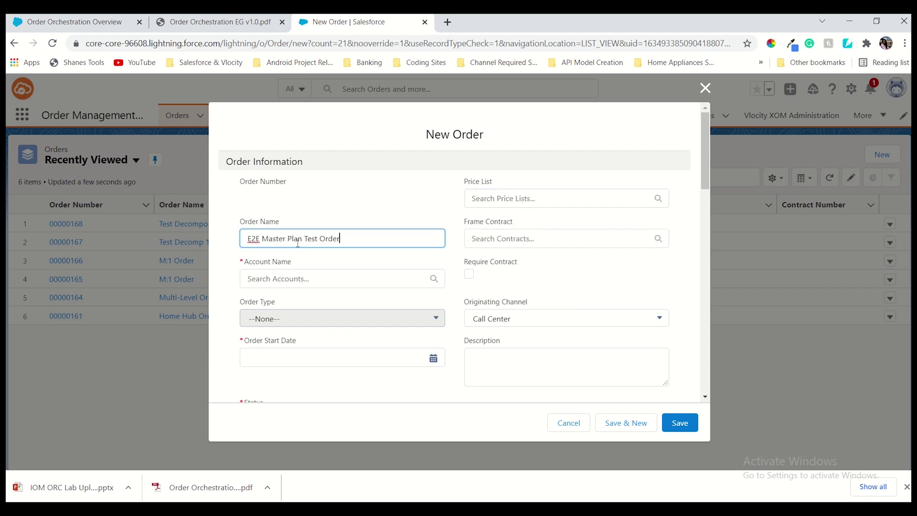
Choose B2C Price List and the test customer account for the order
left_click(526, 198)
left_click(248, 22)
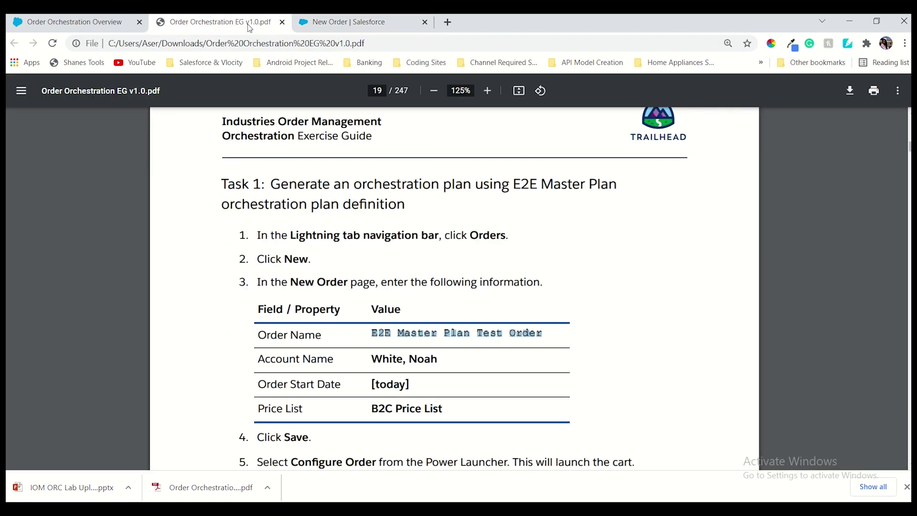
left_click(334, 27)
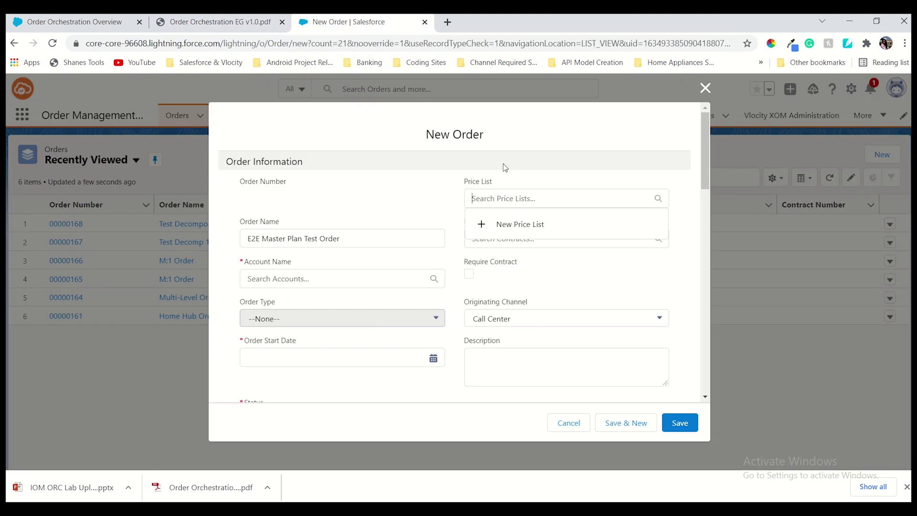
type("b2b")
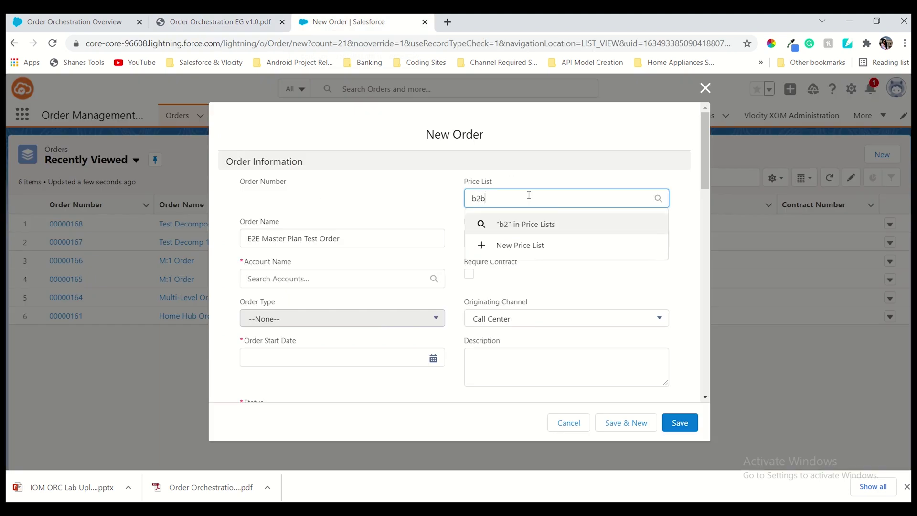
type("c")
left_click(548, 249)
left_click(288, 282)
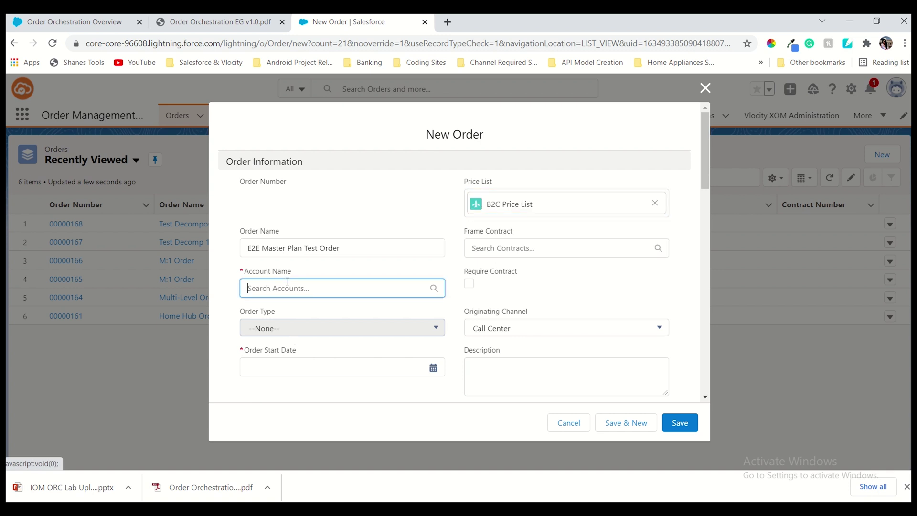
type("White N")
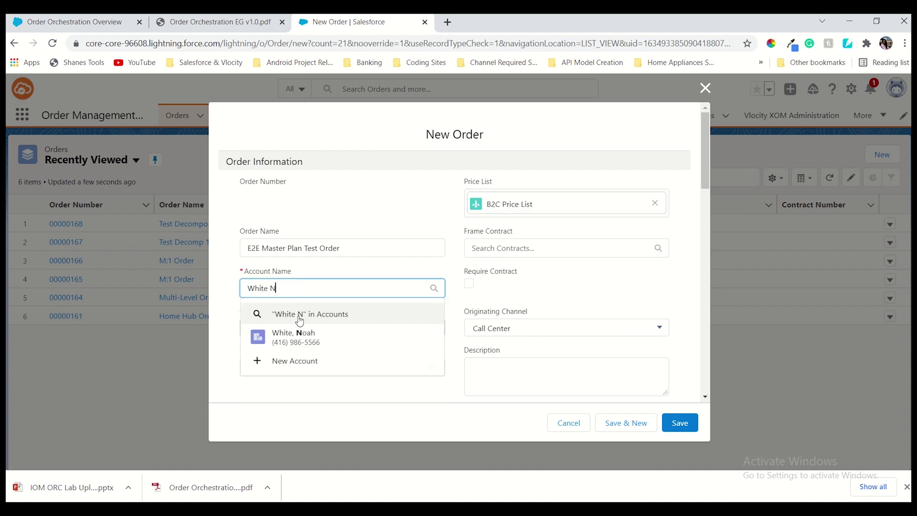
left_click(300, 334)
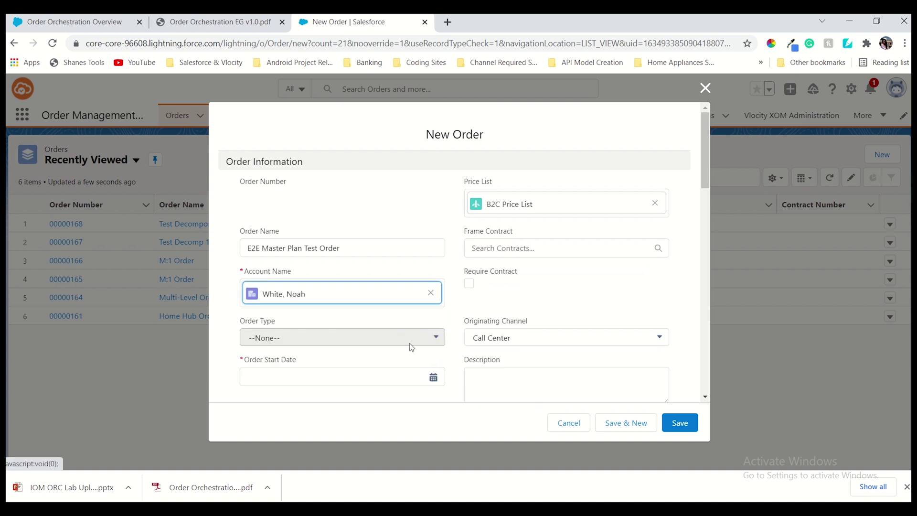
Set the order start date to today (10/22/2021) and save the order
left_click(434, 382)
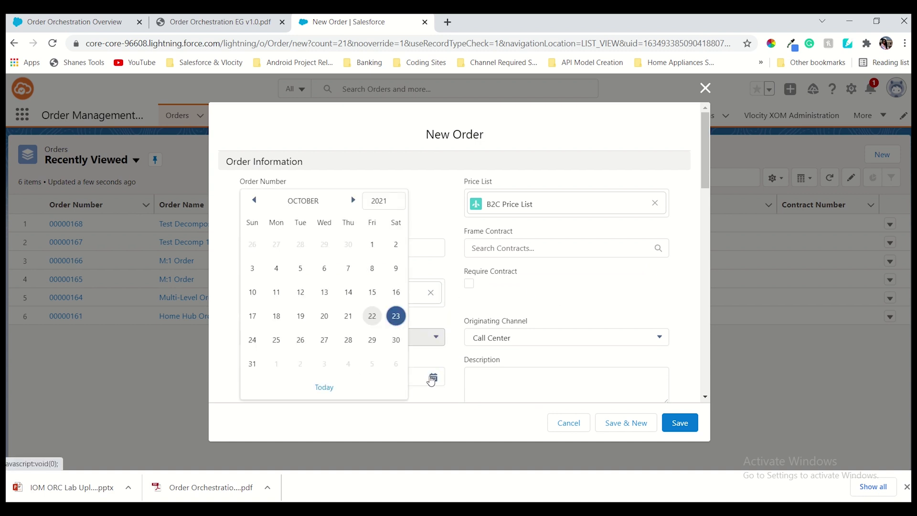
left_click(323, 386)
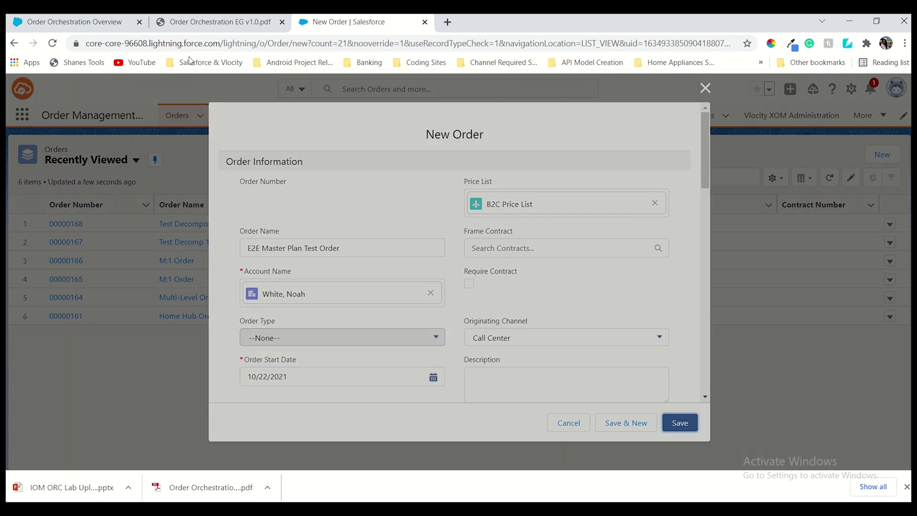
left_click(210, 21)
scroll(402, 179, "down", 2)
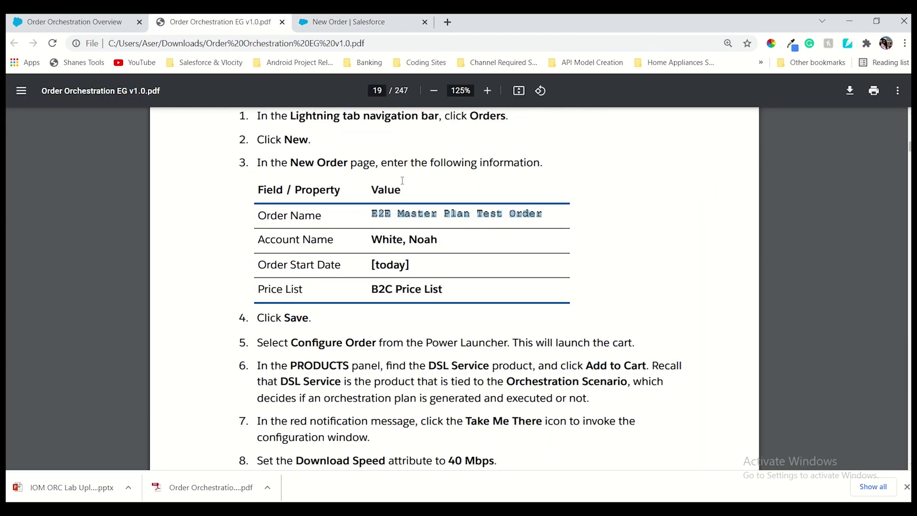
Launch Configure Order on the test order and search the cart for DSL Service
scroll(403, 180, "down", 2)
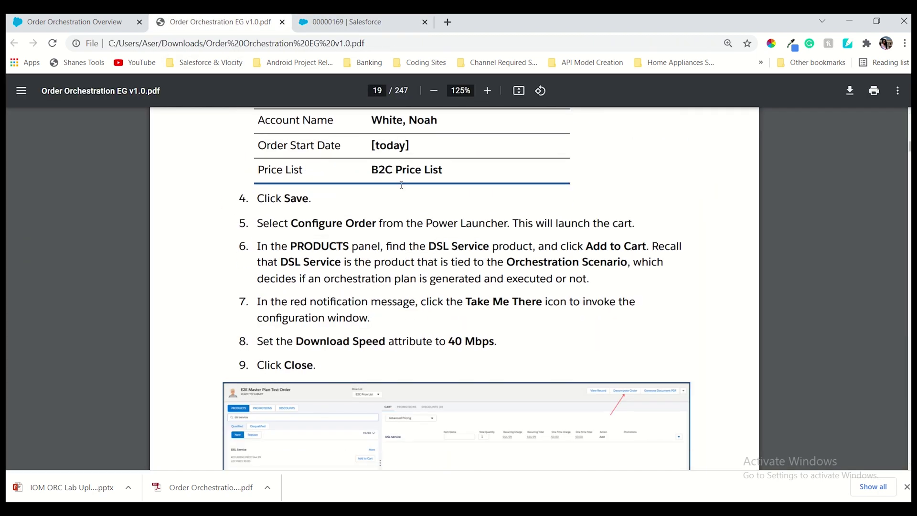
left_click_drag(430, 246, 487, 245)
key("ctrl+c")
left_click(325, 22)
left_click(71, 285)
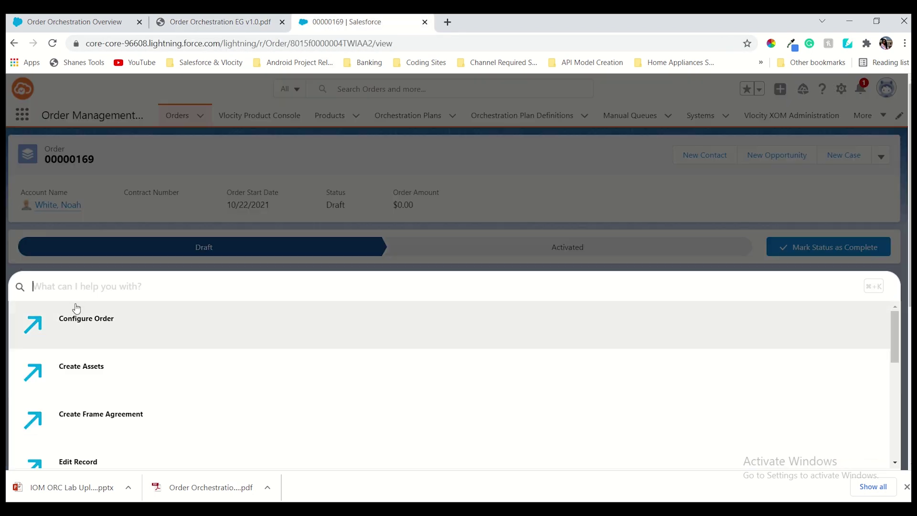
left_click(78, 315)
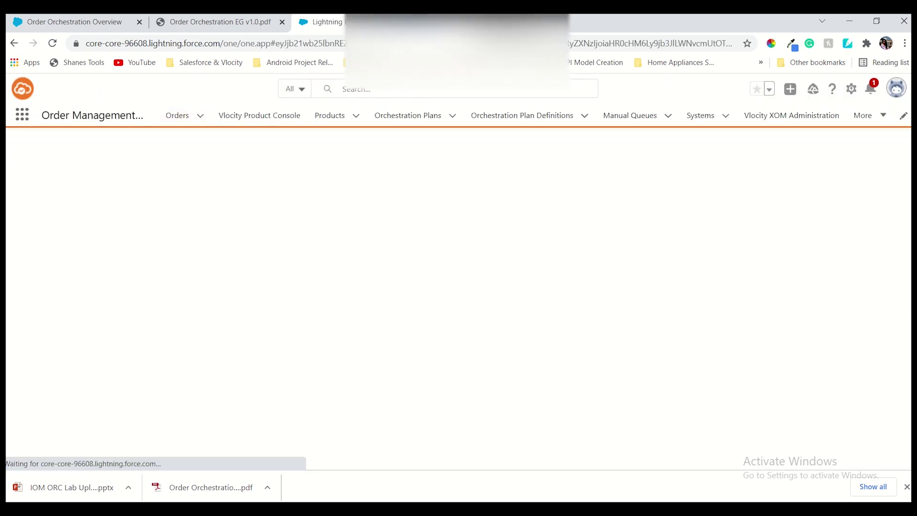
left_click(119, 215)
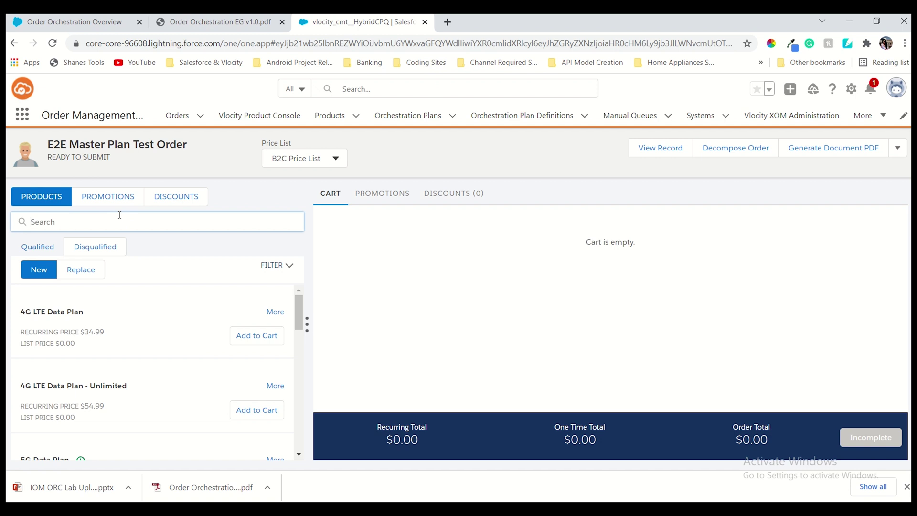
key("ctrl+v")
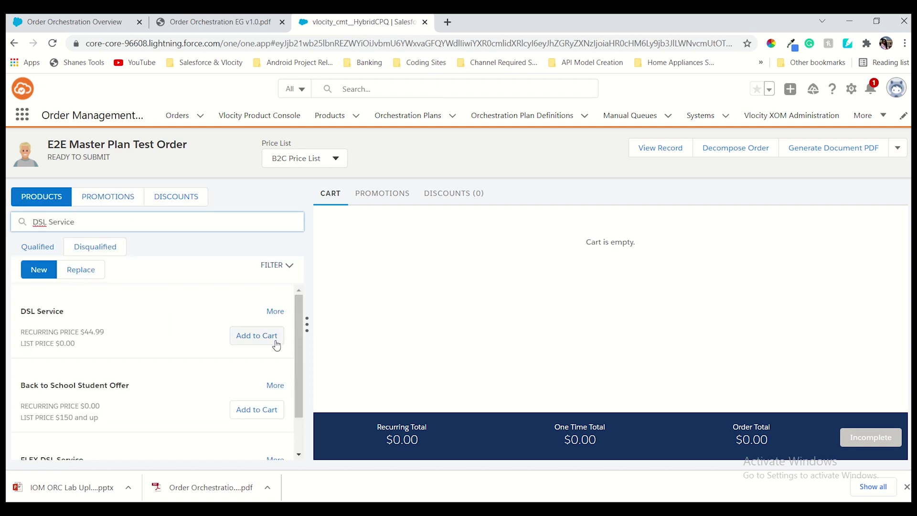
Set the DSL Service line item's Download Speed attribute to 40 Mbps
left_click(242, 21)
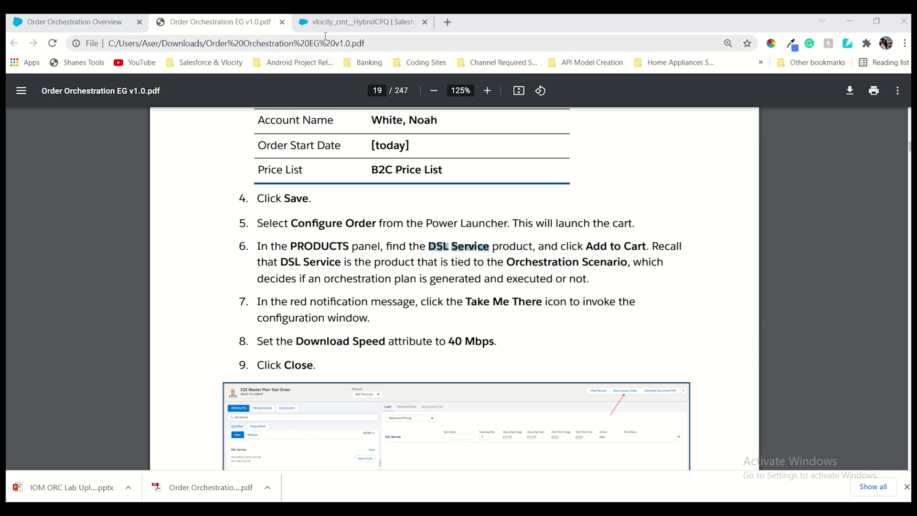
left_click(334, 22)
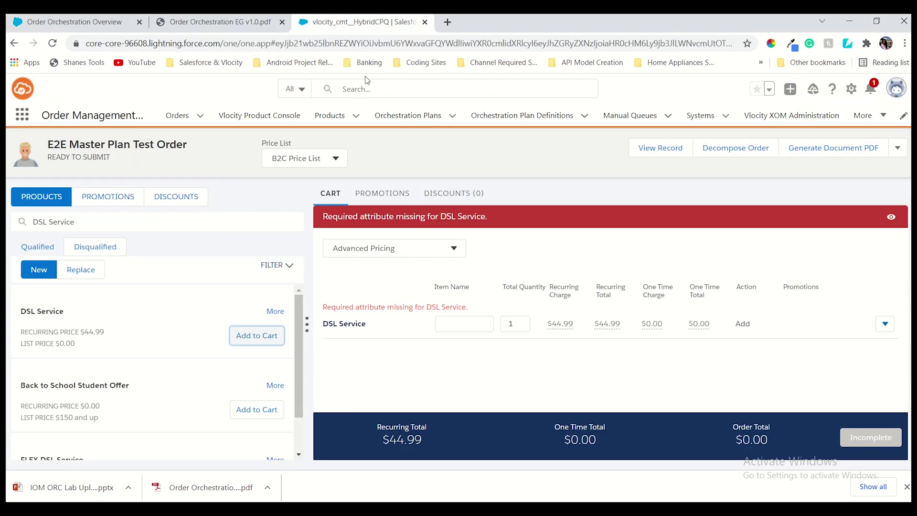
left_click(892, 216)
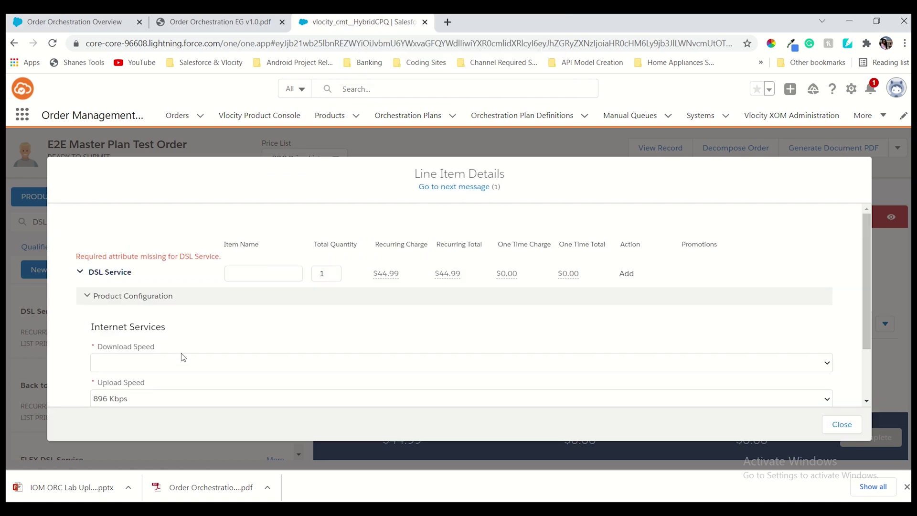
left_click(181, 363)
left_click(159, 417)
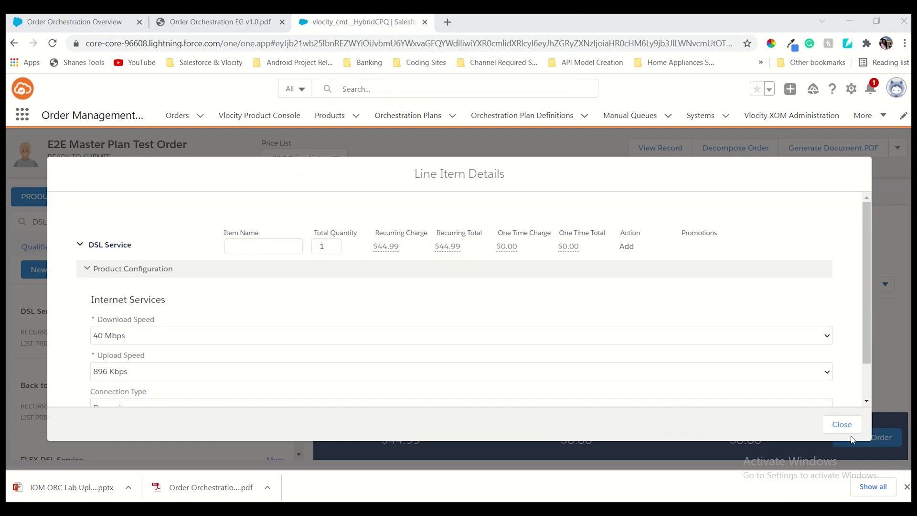
left_click(842, 424)
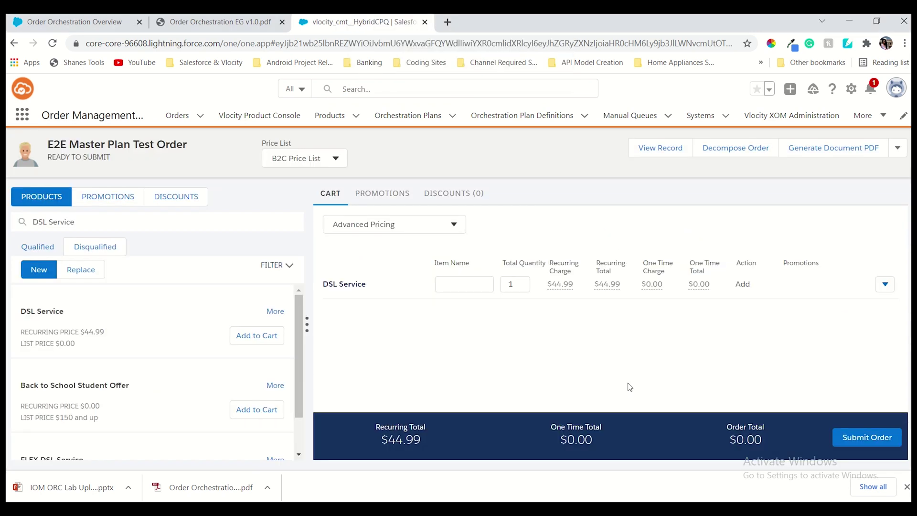
Decompose the test order and read page 20's ALERT box through step 12 in the guide
left_click(725, 159)
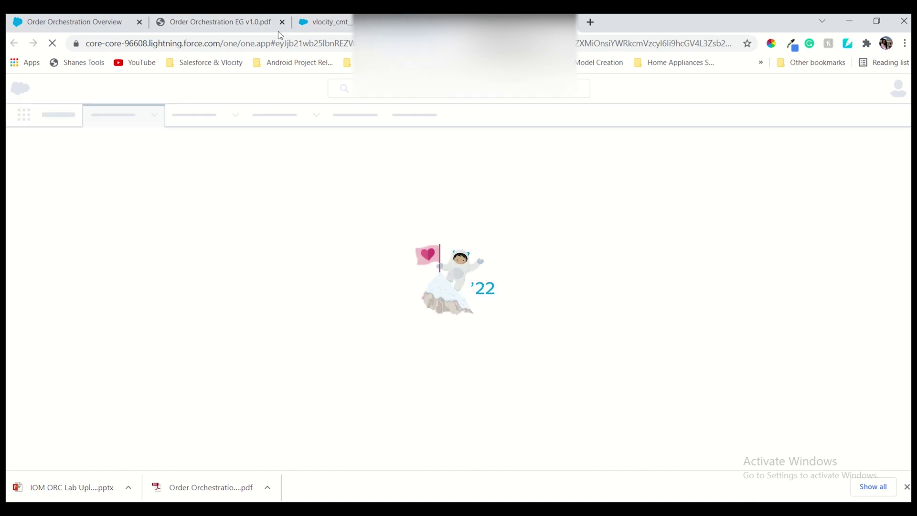
left_click(253, 25)
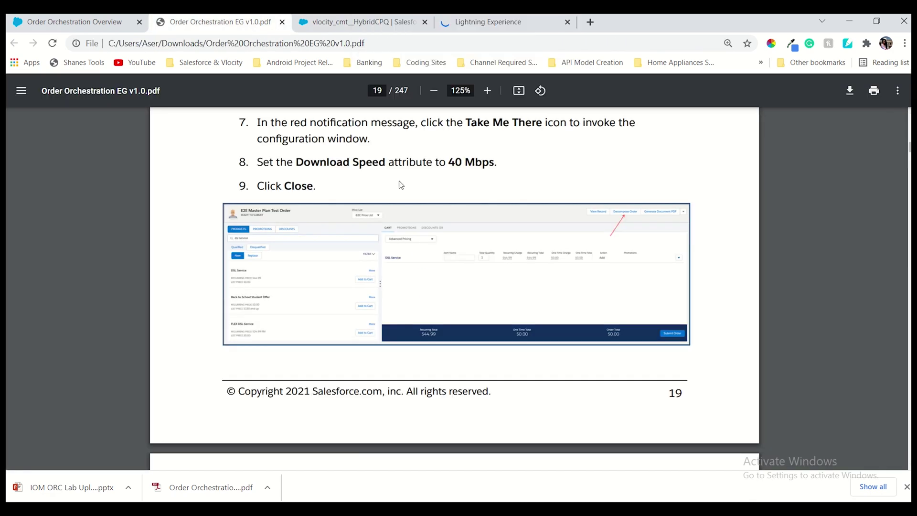
scroll(469, 328, "down", 6)
scroll(469, 331, "down", 3)
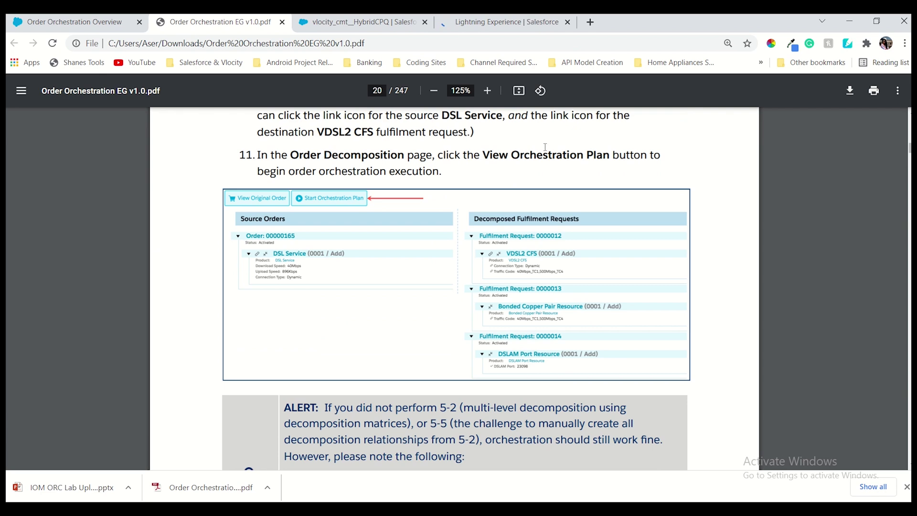
scroll(533, 292, "down", 3)
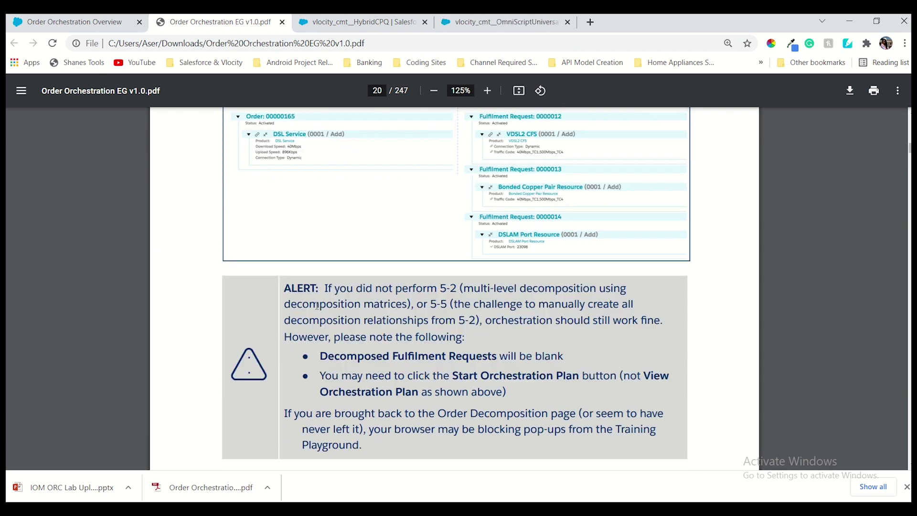
scroll(316, 306, "down", 1)
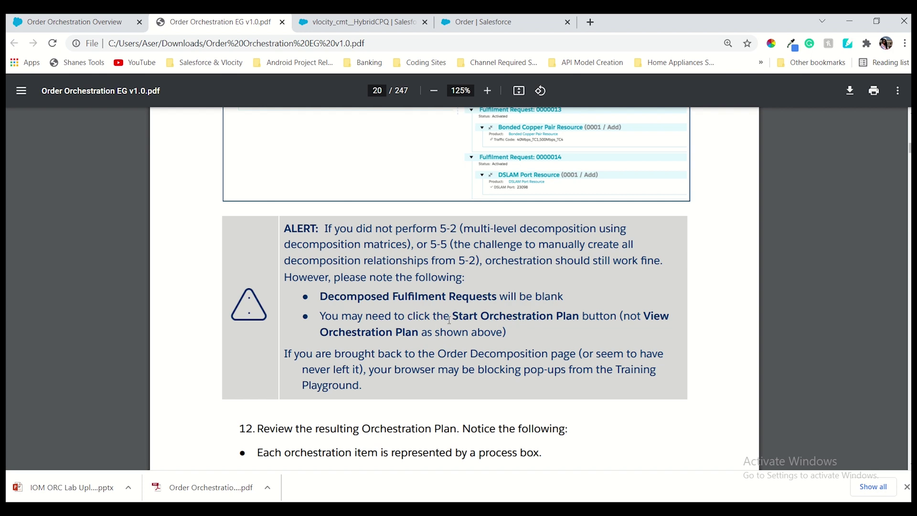
left_click_drag(453, 316, 588, 317)
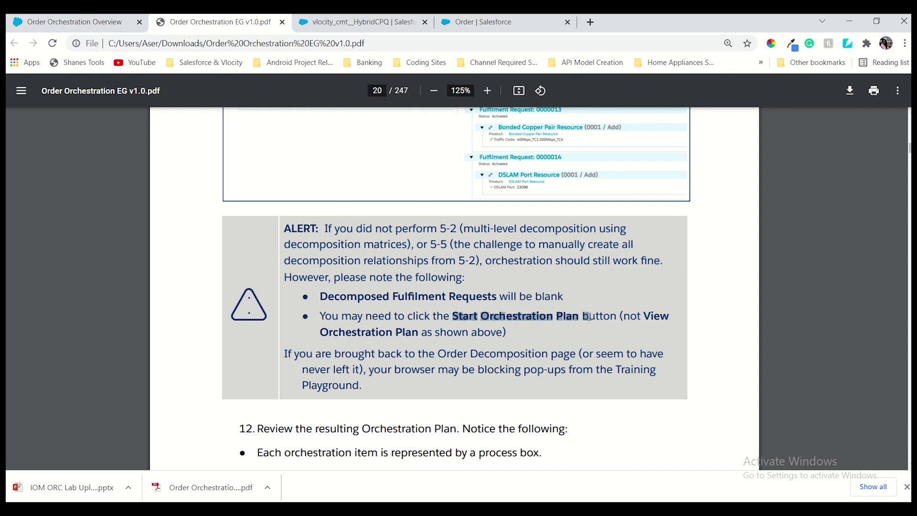
left_click_drag(647, 314, 650, 321)
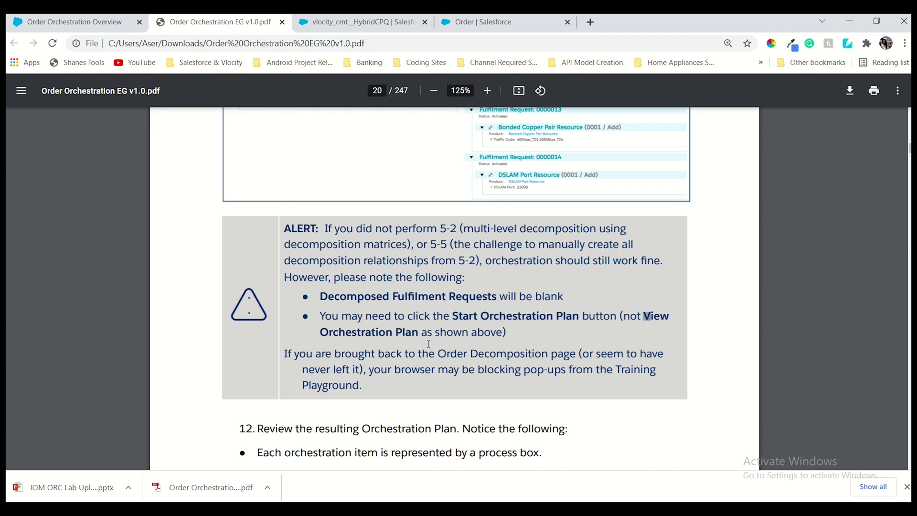
scroll(429, 344, "down", 3)
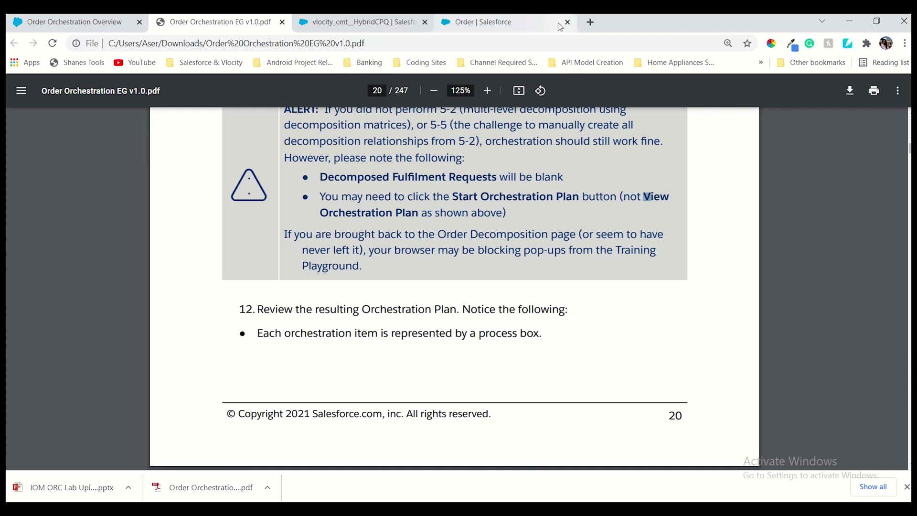
left_click(544, 22)
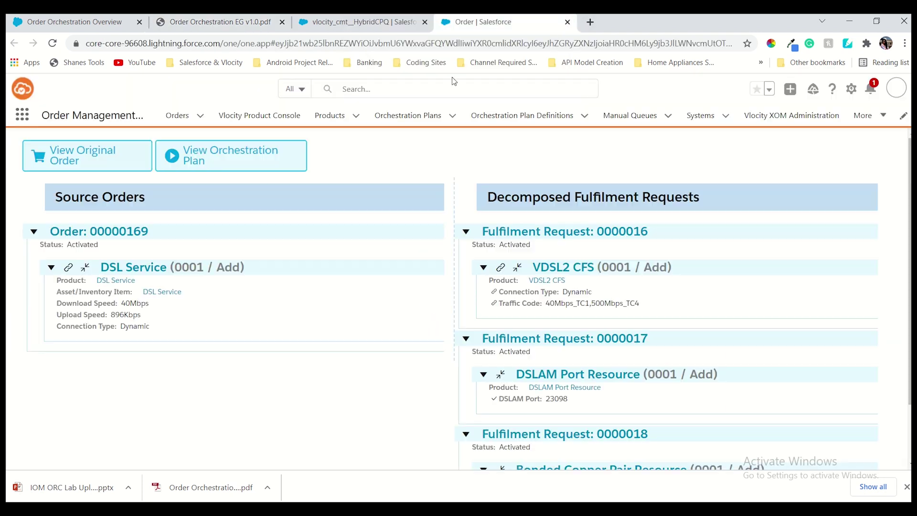
View orchestration plan Plan0000009 for order 00000169 after checking the guide
left_click(238, 161)
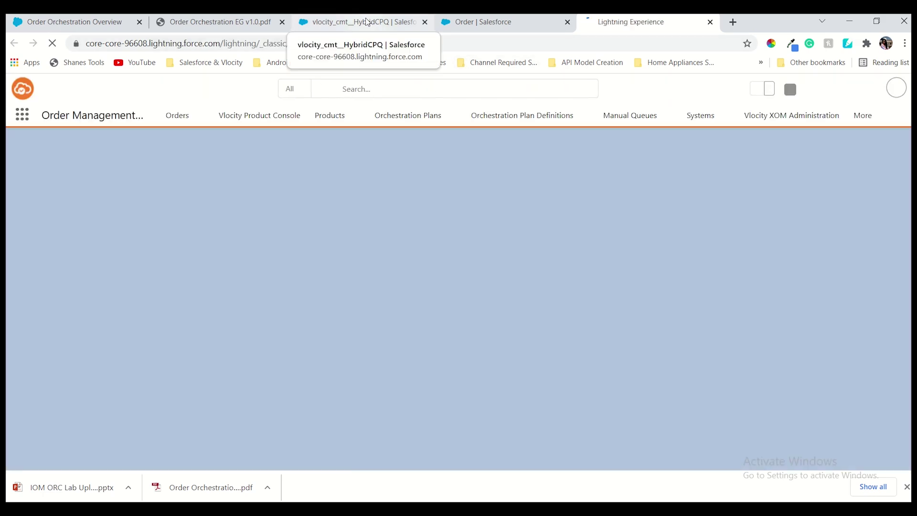
left_click(218, 21)
scroll(414, 230, "down", 1)
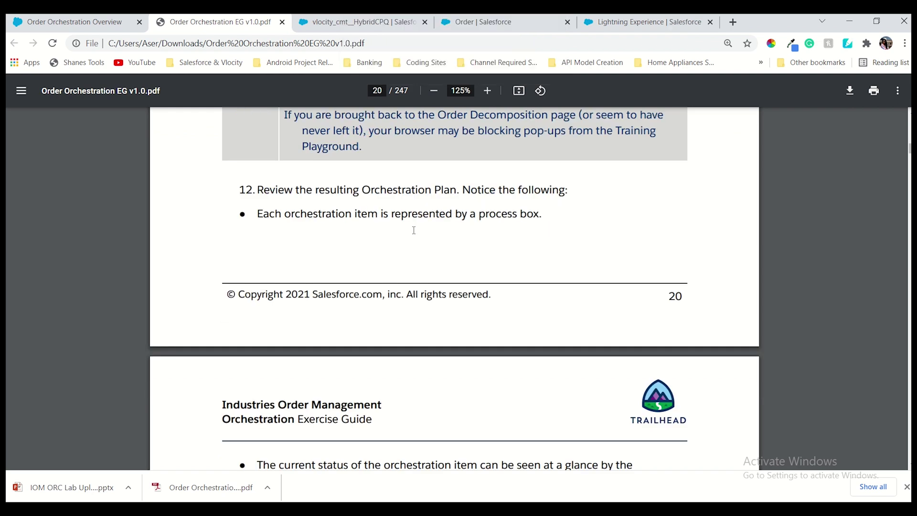
scroll(413, 229, "down", 3)
scroll(387, 294, "up", 3)
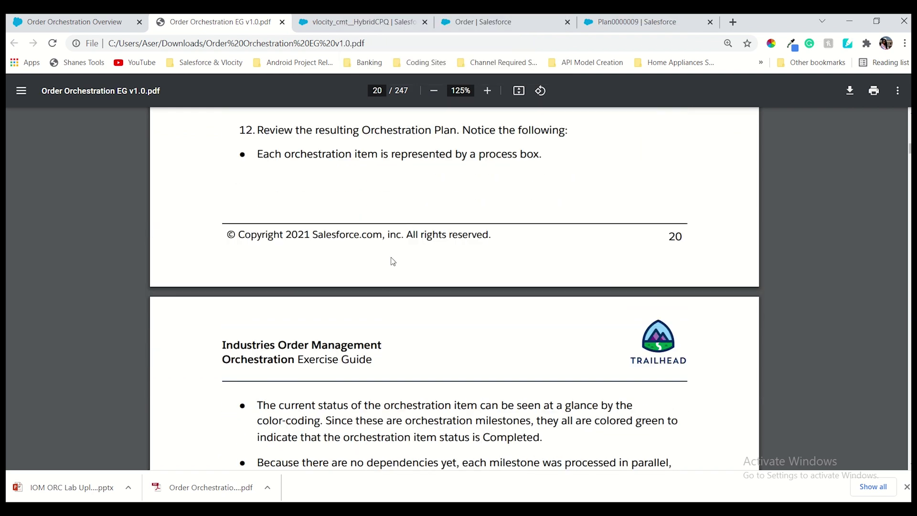
left_click(653, 17)
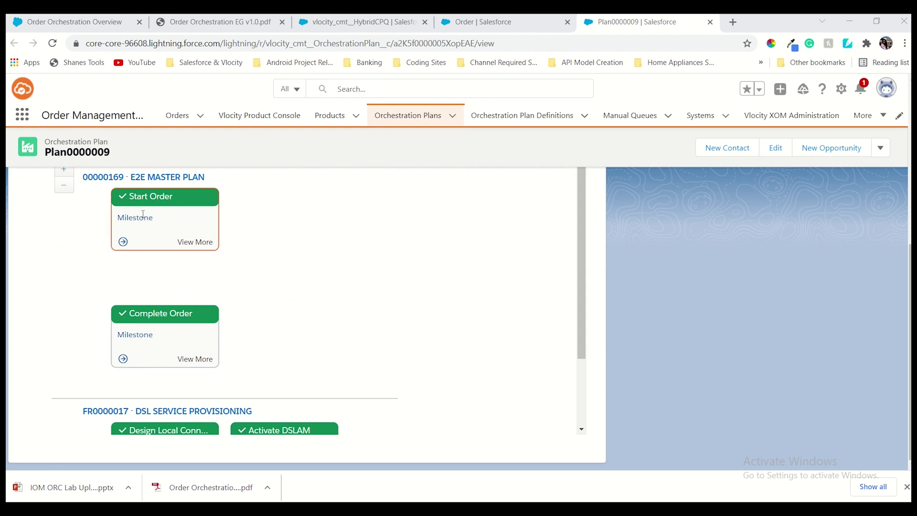
Zoom the Plan0000009 diagram out and back to full size around the Start Order milestone
left_click_drag(153, 219, 119, 216)
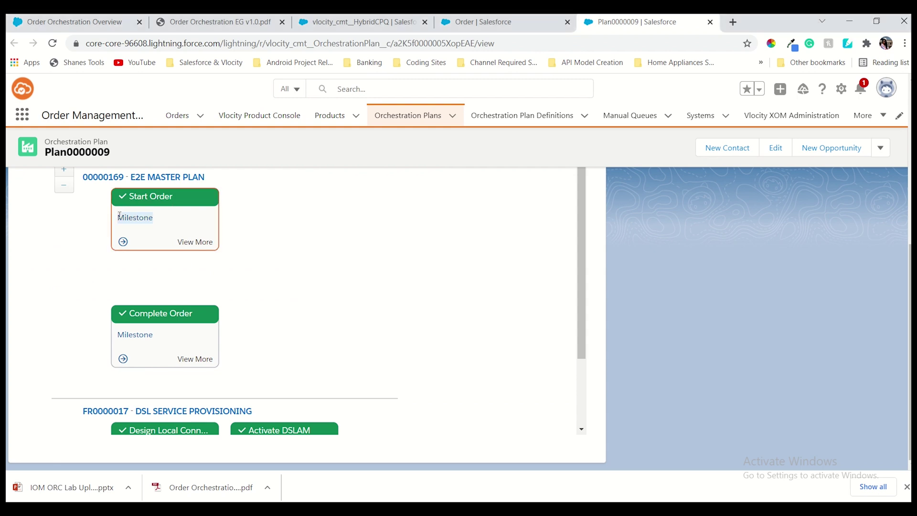
scroll(160, 250, "down", 1)
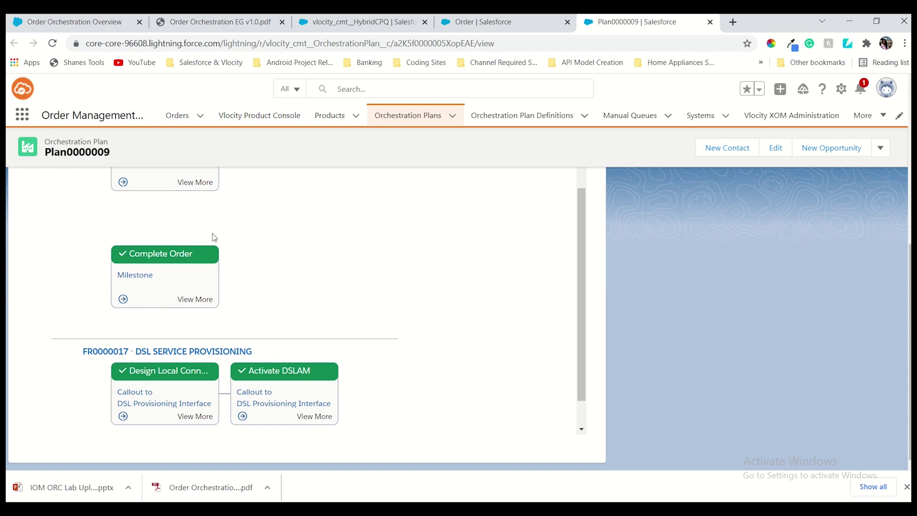
scroll(193, 279, "up", 1)
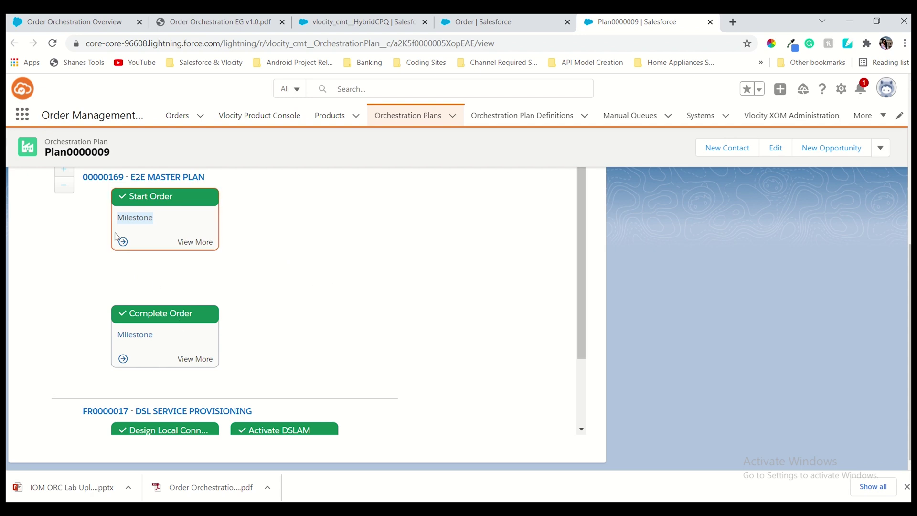
scroll(67, 215, "up", 1)
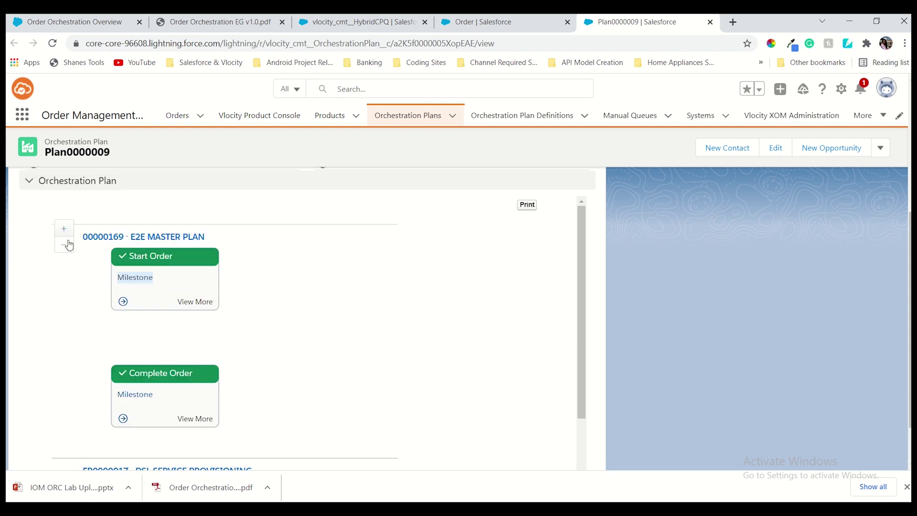
left_click(68, 244)
left_click(68, 245)
left_click(69, 244)
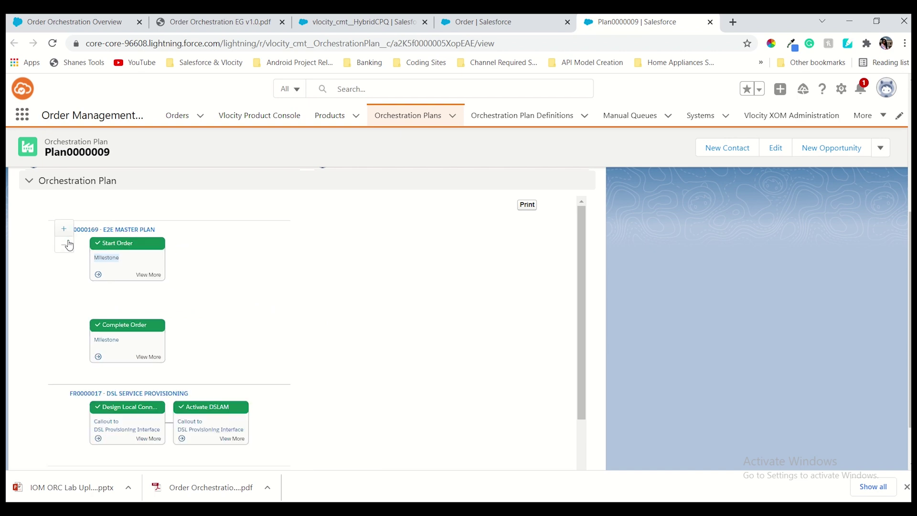
left_click(68, 244)
left_click(67, 231)
left_click(68, 234)
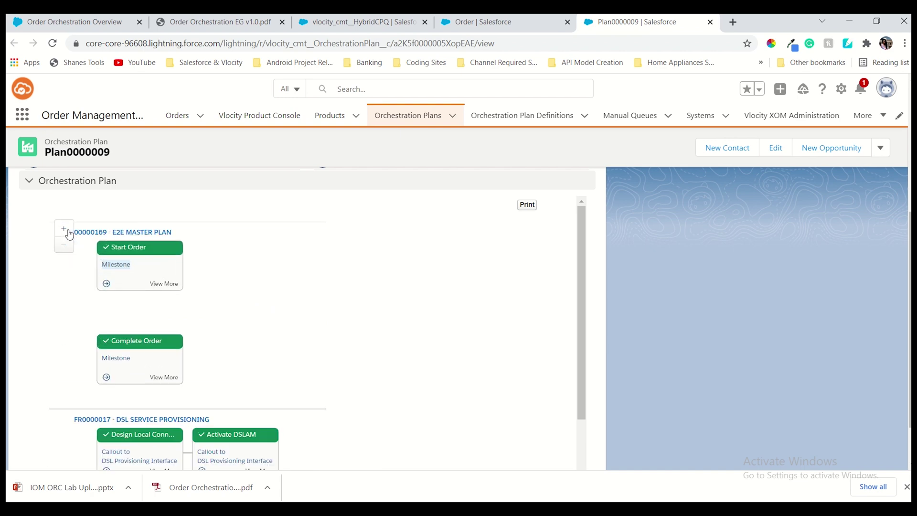
left_click(69, 233)
scroll(254, 351, "down", 2)
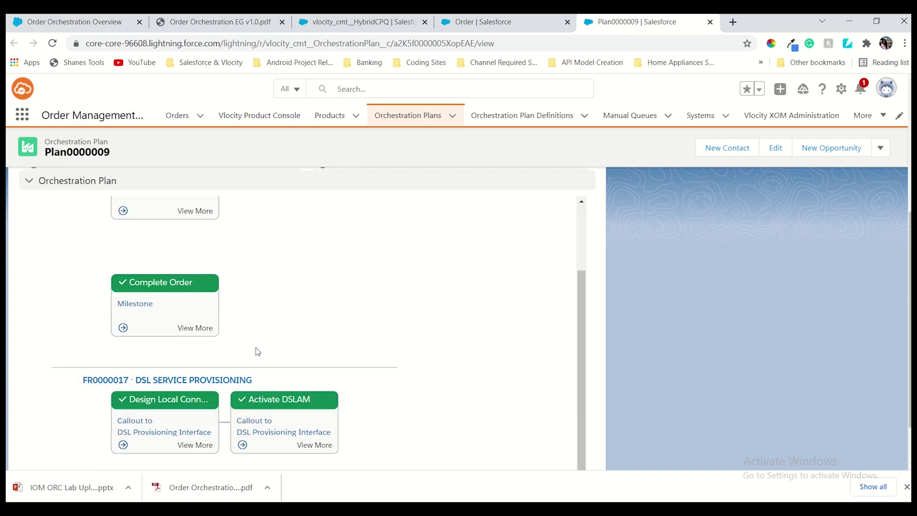
Read guide steps 13–14 and show Start Order's details as a Completed Milestone
left_click(247, 24)
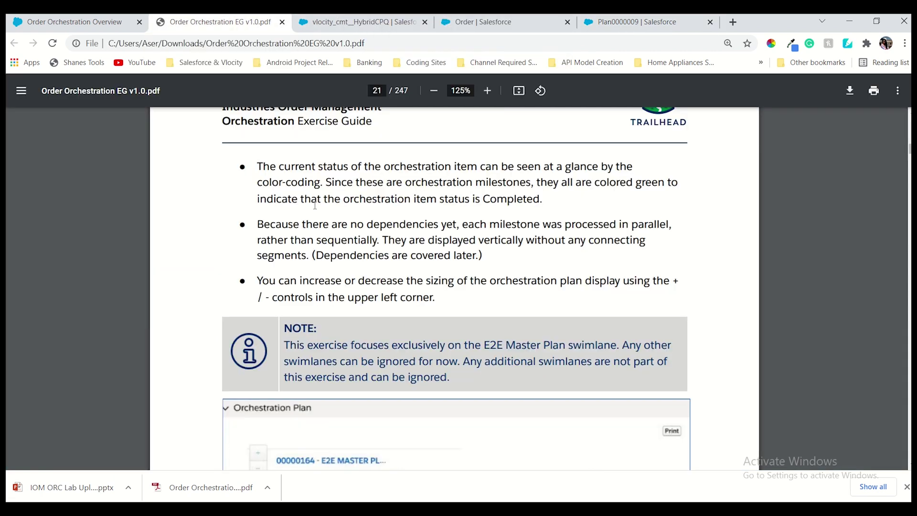
scroll(314, 205, "down", 8)
scroll(314, 205, "down", 3)
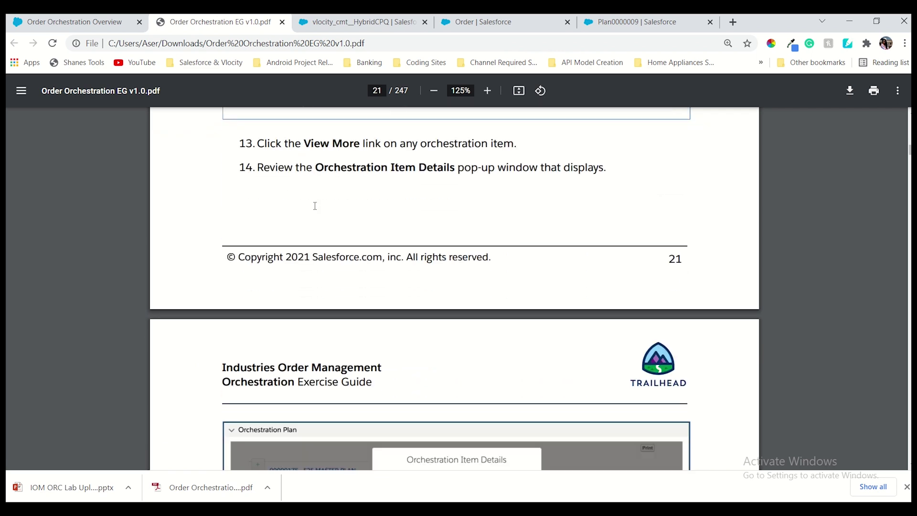
left_click(671, 22)
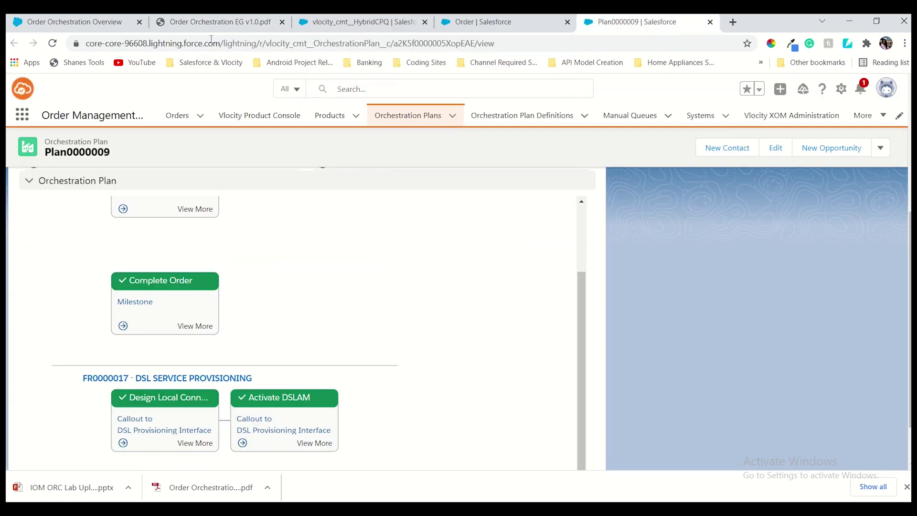
left_click(216, 19)
scroll(327, 218, "up", 3)
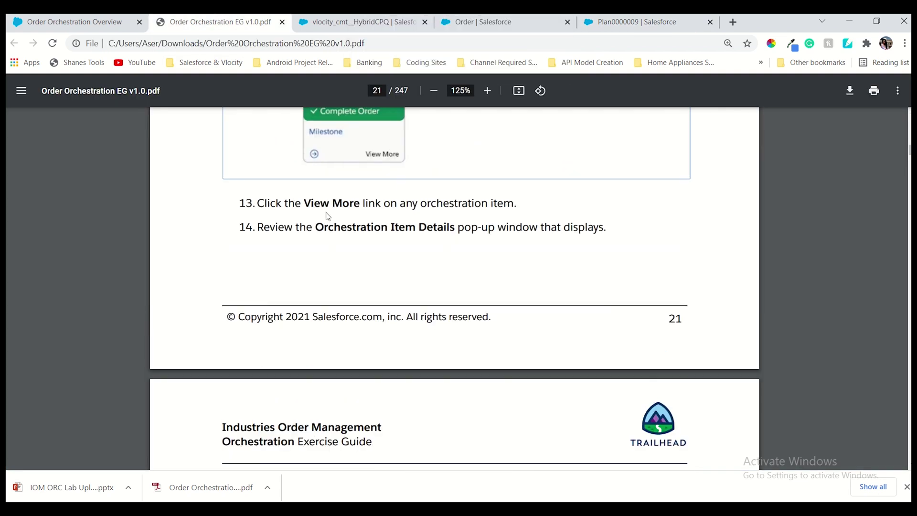
left_click(640, 22)
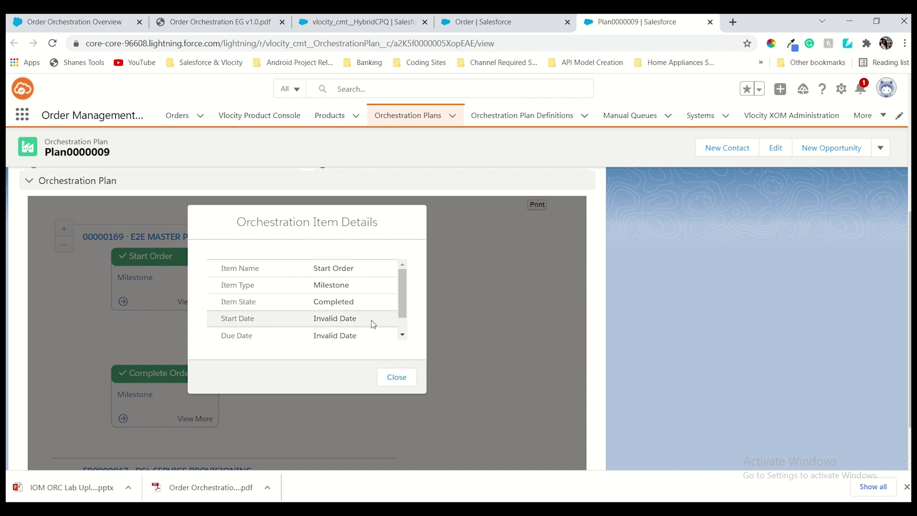
Review the Start Order item details, then read steps 14–15 in the guide
left_click(403, 335)
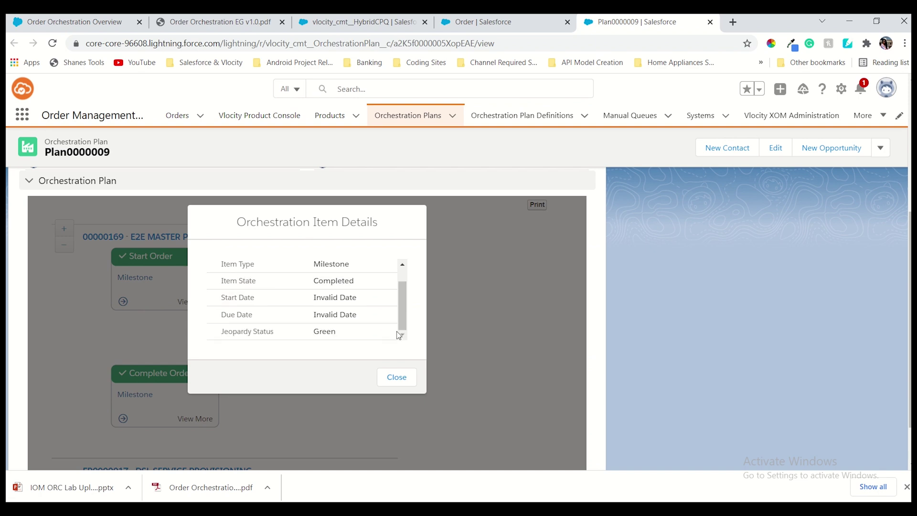
scroll(245, 313, "up", 3)
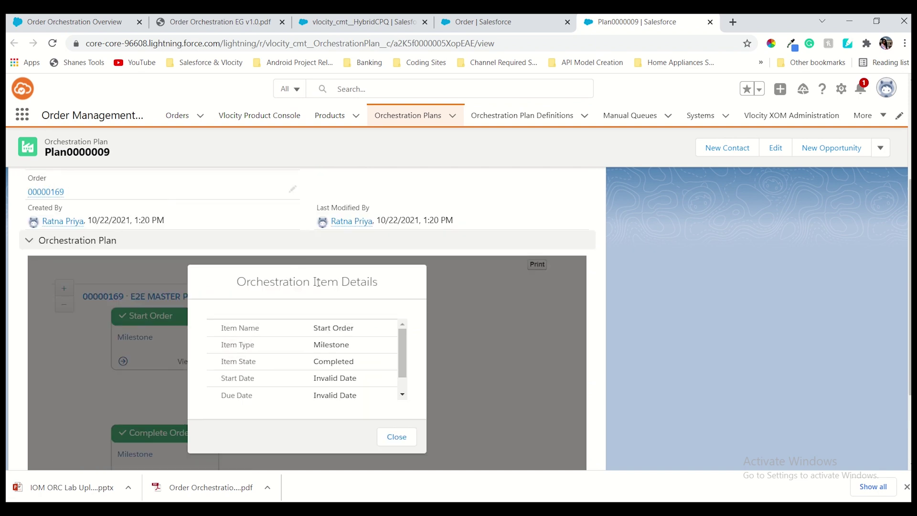
scroll(368, 353, "down", 1)
scroll(253, 354, "up", 1)
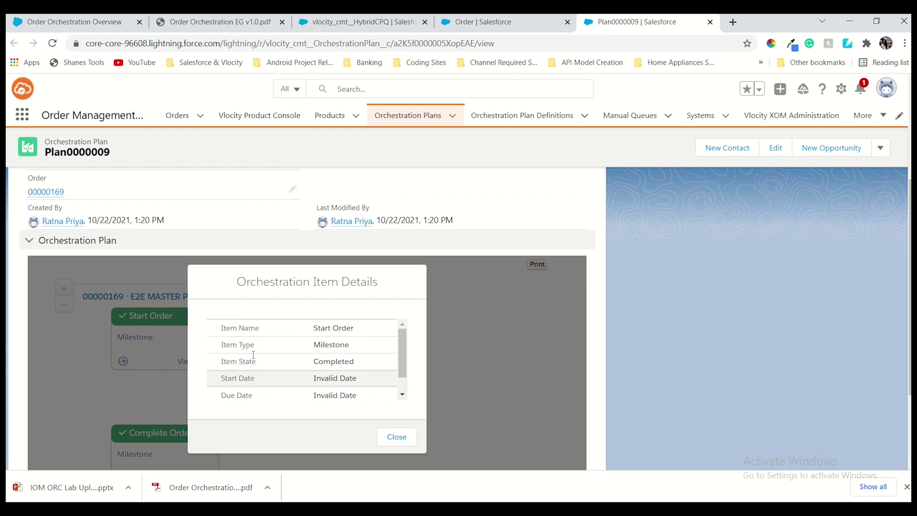
scroll(253, 356, "down", 1)
scroll(260, 365, "down", 3)
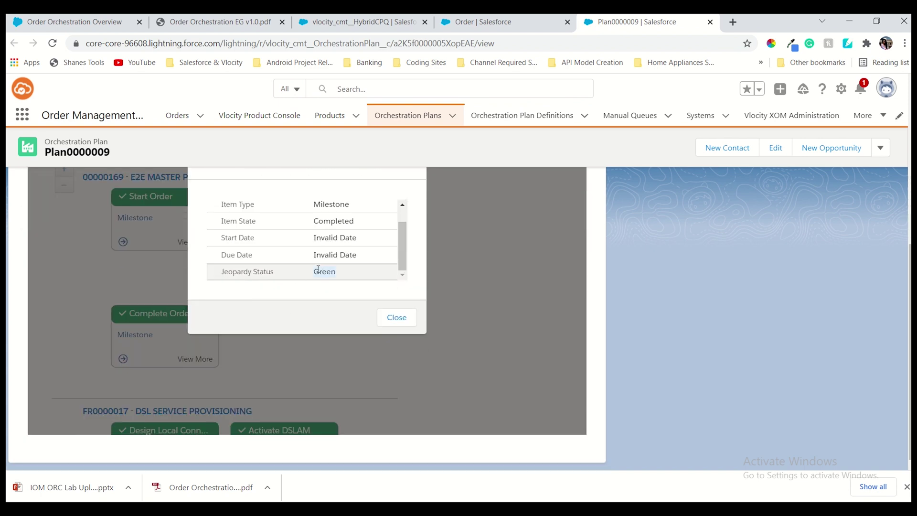
scroll(300, 259, "up", 1)
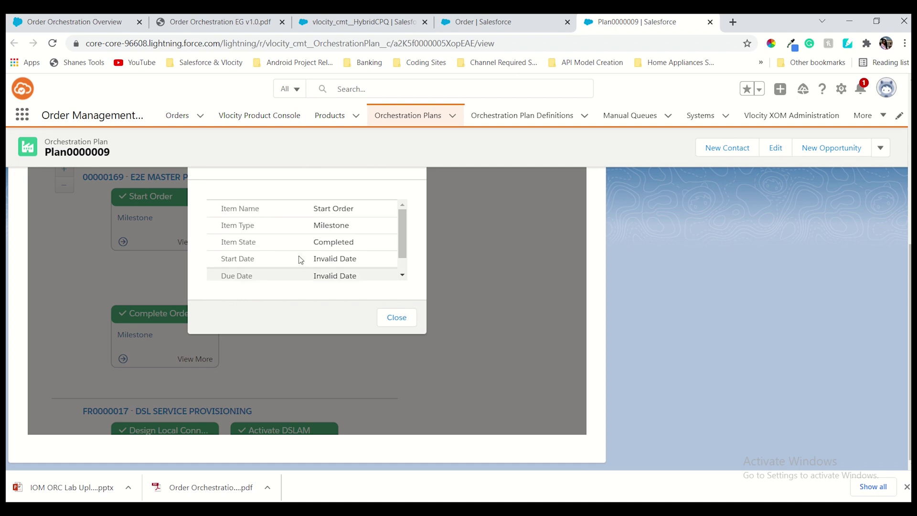
scroll(267, 258, "up", 1)
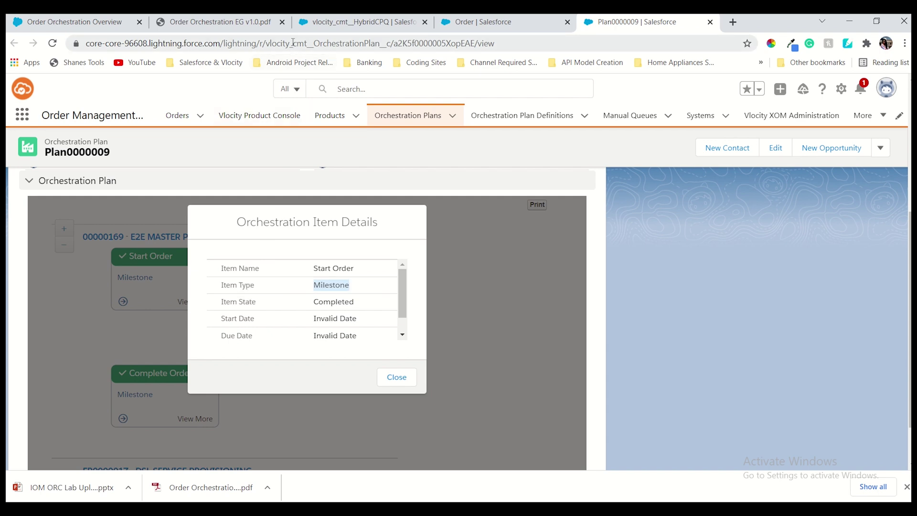
left_click(252, 22)
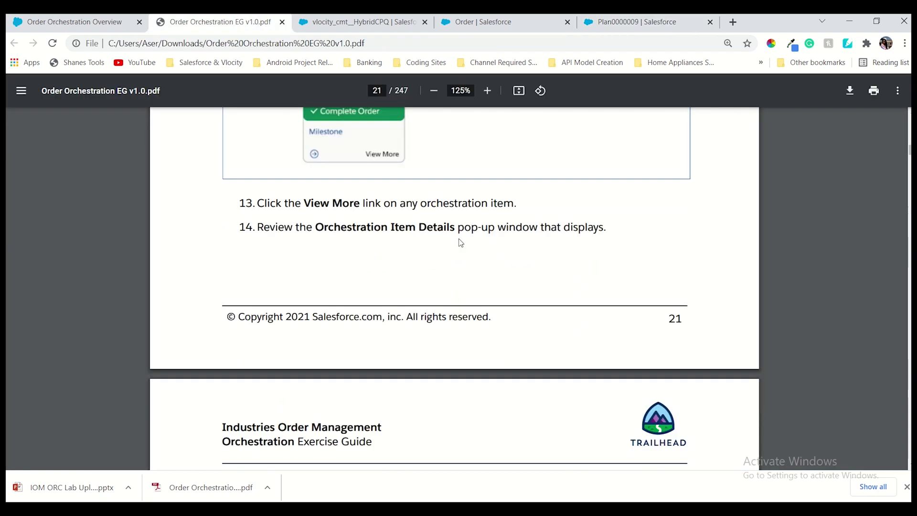
scroll(461, 243, "down", 6)
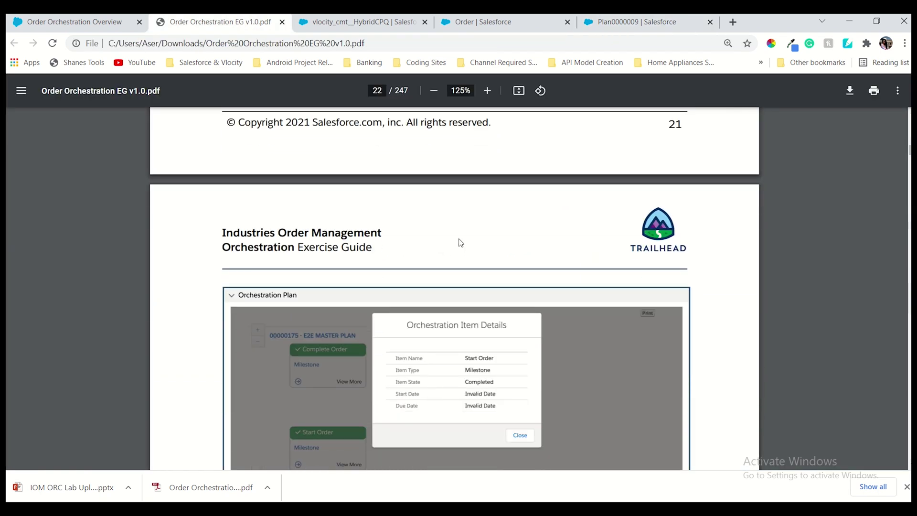
scroll(460, 242, "down", 7)
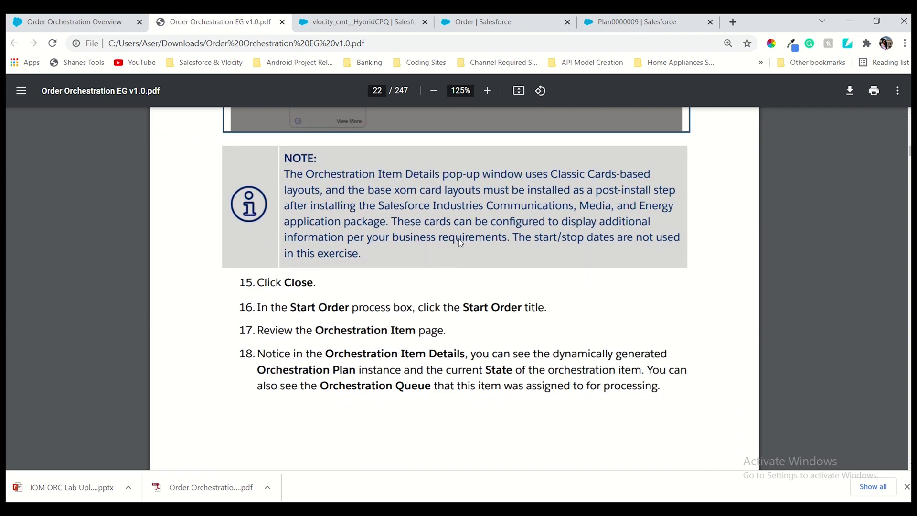
Close the Orchestration Item Details pop-up and check guide steps 15–18 on page 22
left_click(640, 22)
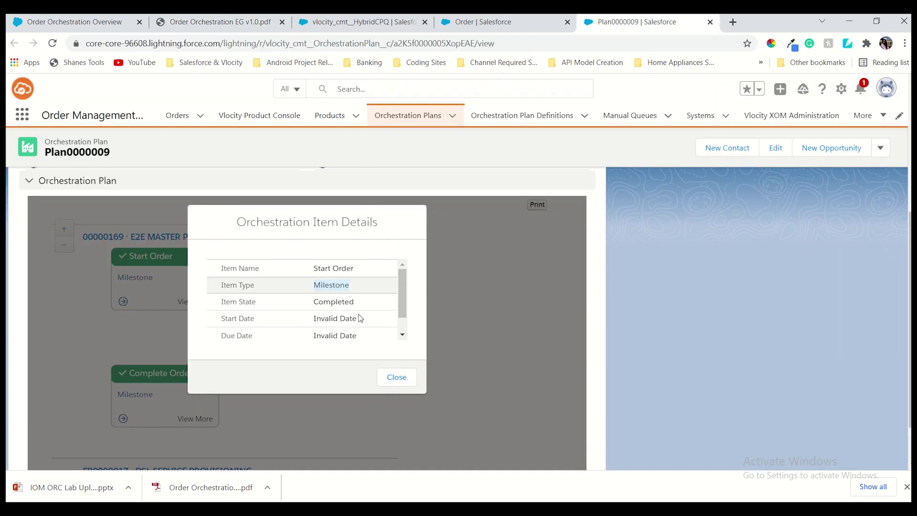
left_click(396, 377)
left_click(220, 22)
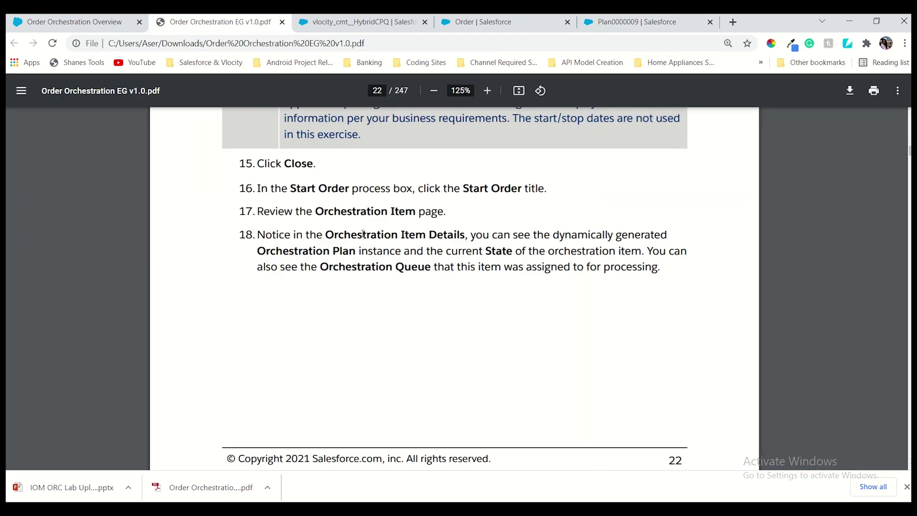
scroll(364, 236, "up", 2)
scroll(366, 231, "down", 2)
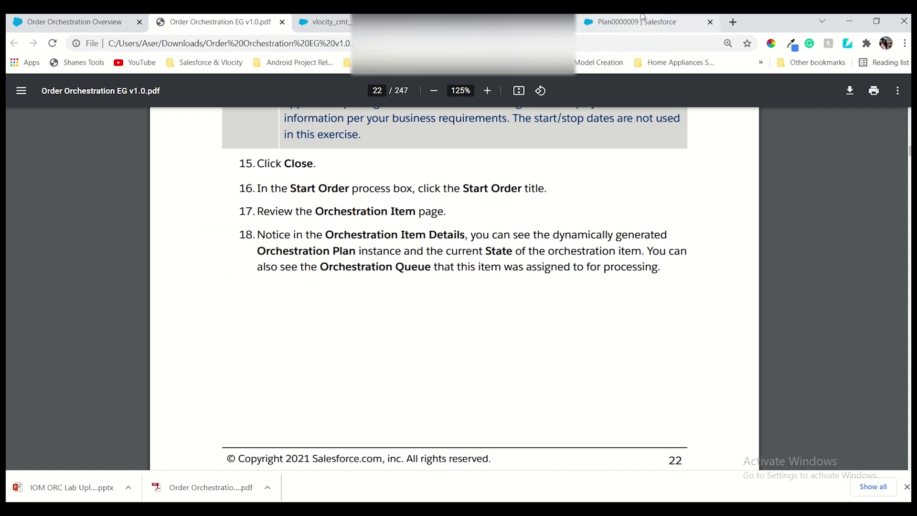
left_click(625, 24)
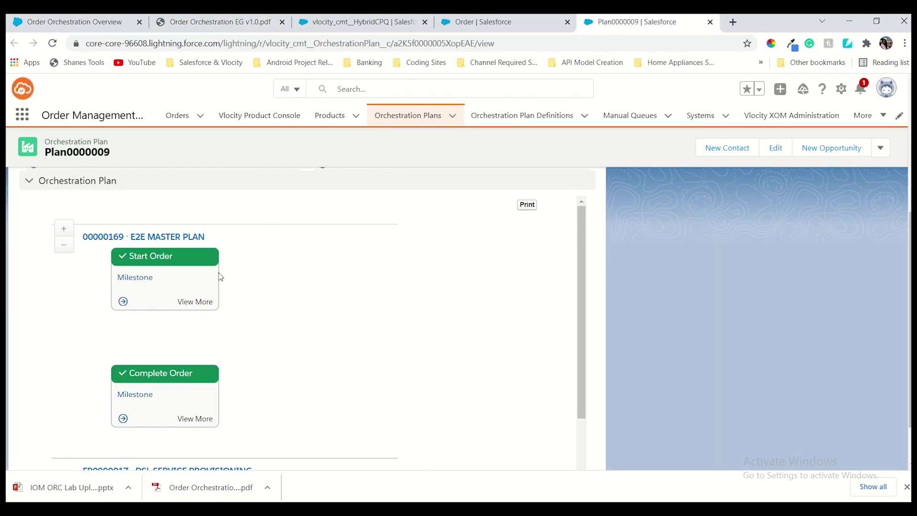
left_click(154, 257)
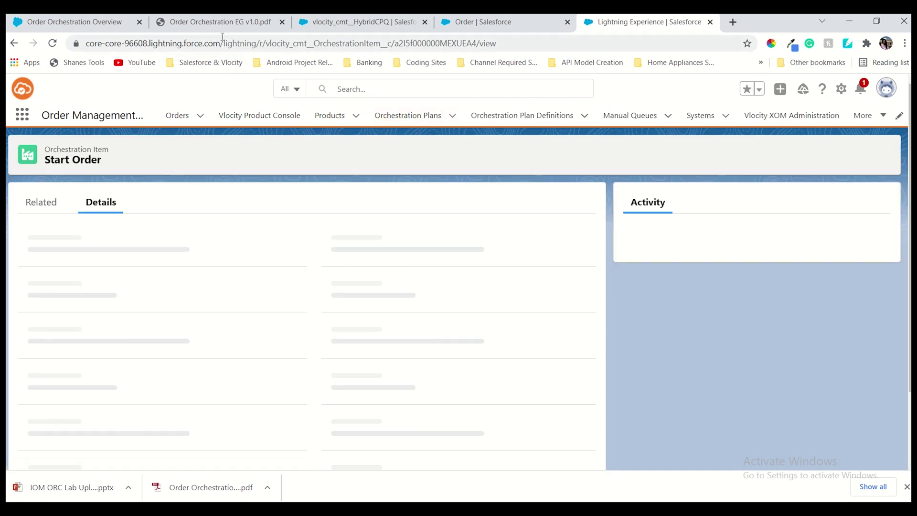
left_click(228, 24)
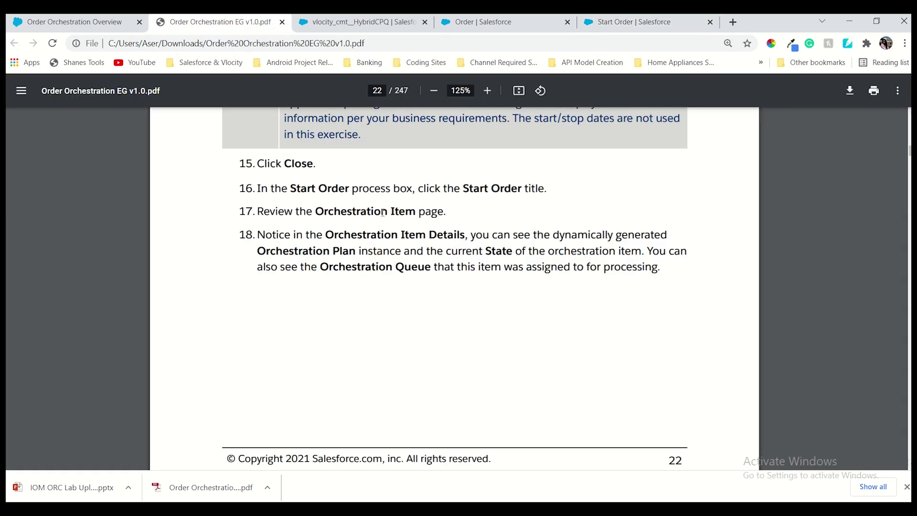
scroll(383, 213, "down", 1)
scroll(383, 212, "down", 1)
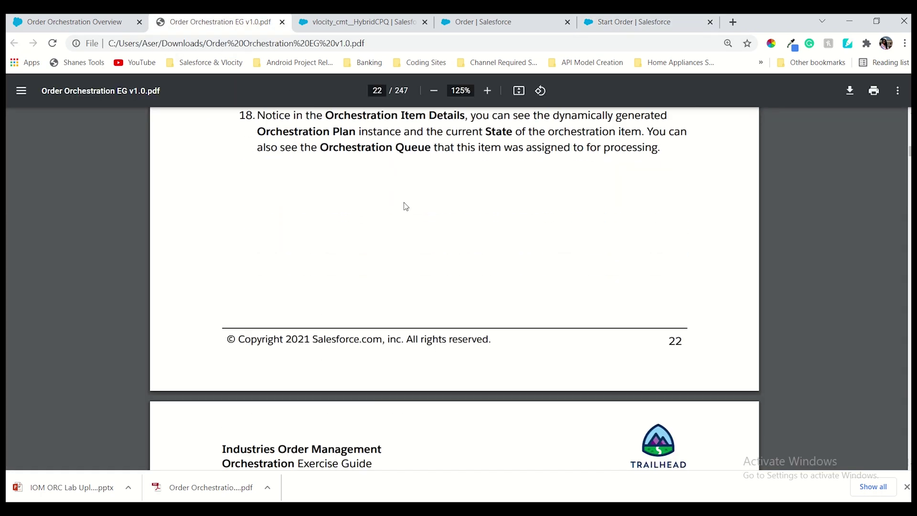
scroll(513, 205, "up", 1)
left_click(616, 23)
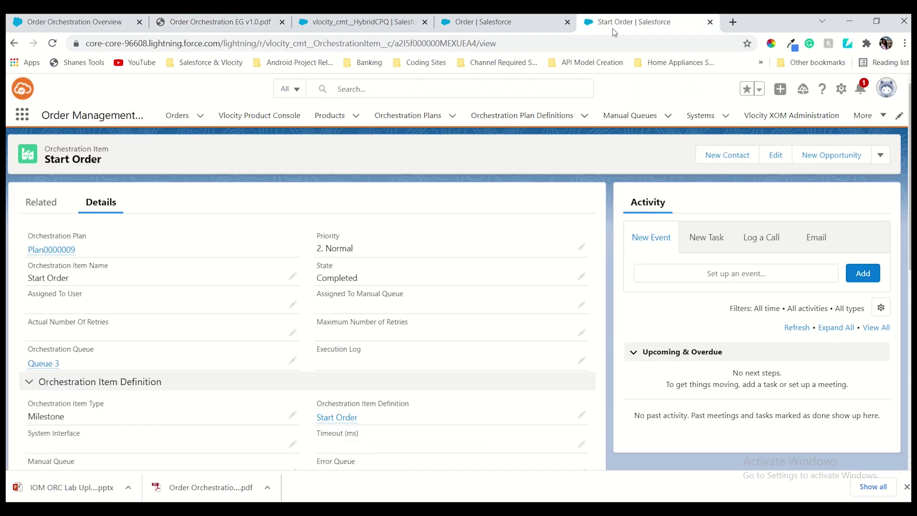
scroll(266, 268, "down", 3)
scroll(264, 266, "down", 1)
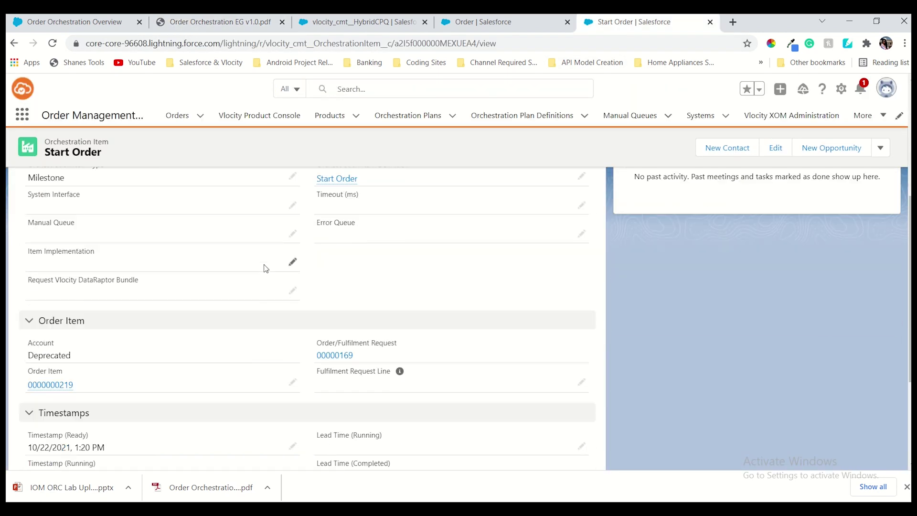
scroll(261, 265, "up", 3)
left_click_drag(111, 156, 44, 137)
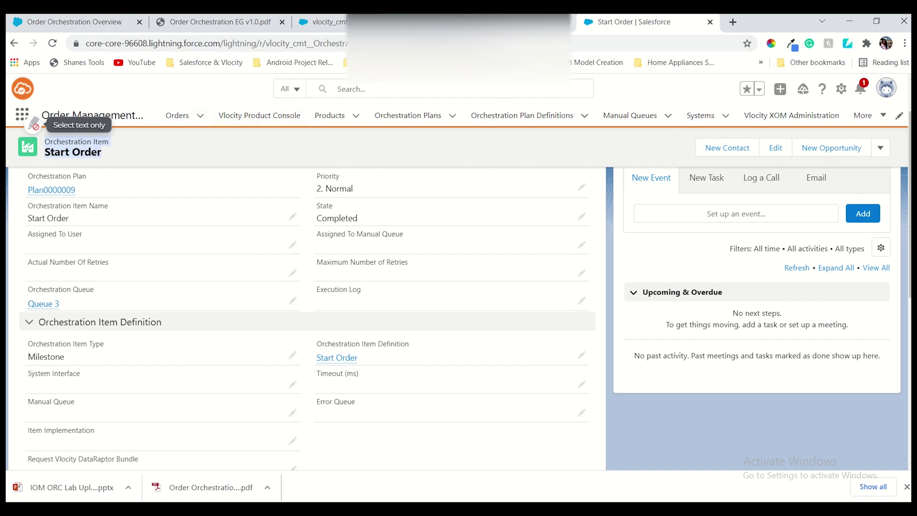
left_click(122, 156)
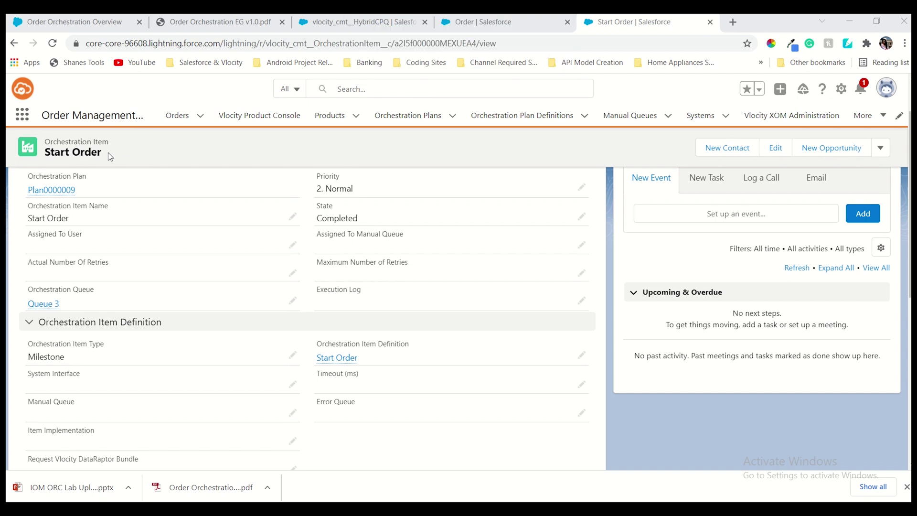
left_click(237, 24)
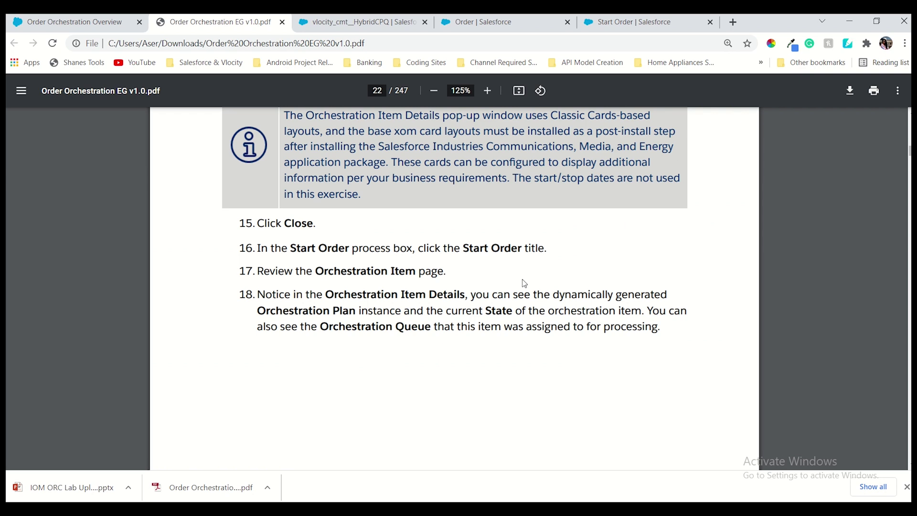
scroll(524, 284, "down", 3)
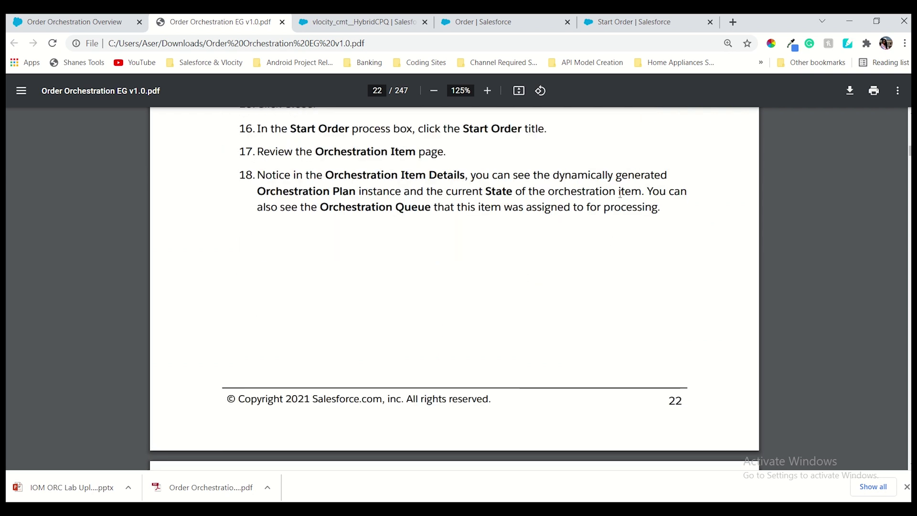
left_click(602, 24)
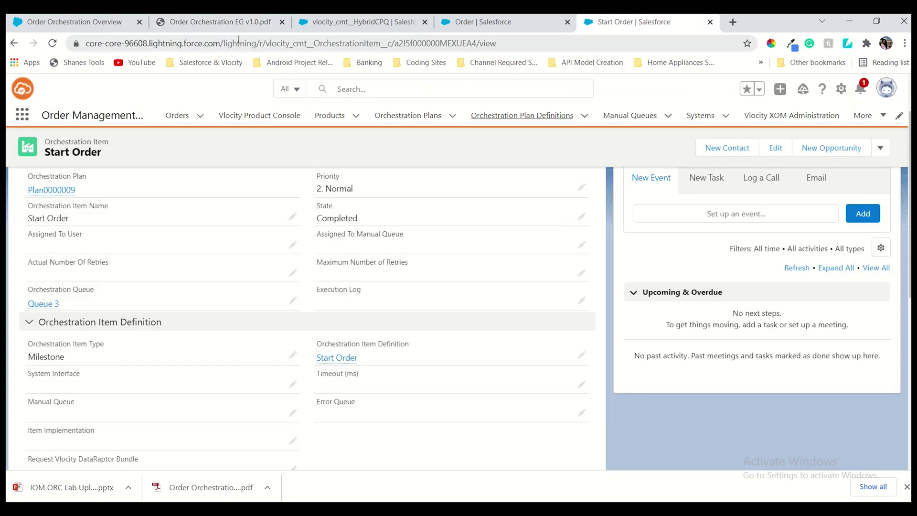
left_click(217, 22)
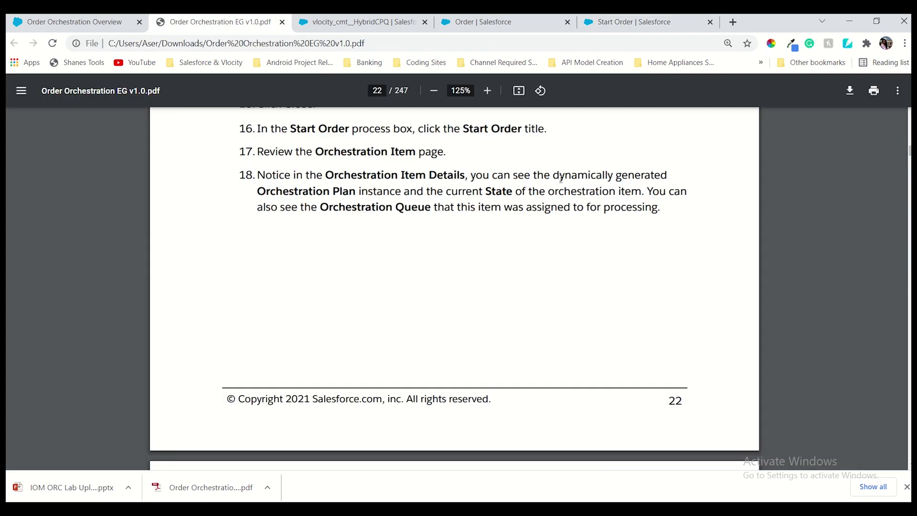
left_click(645, 24)
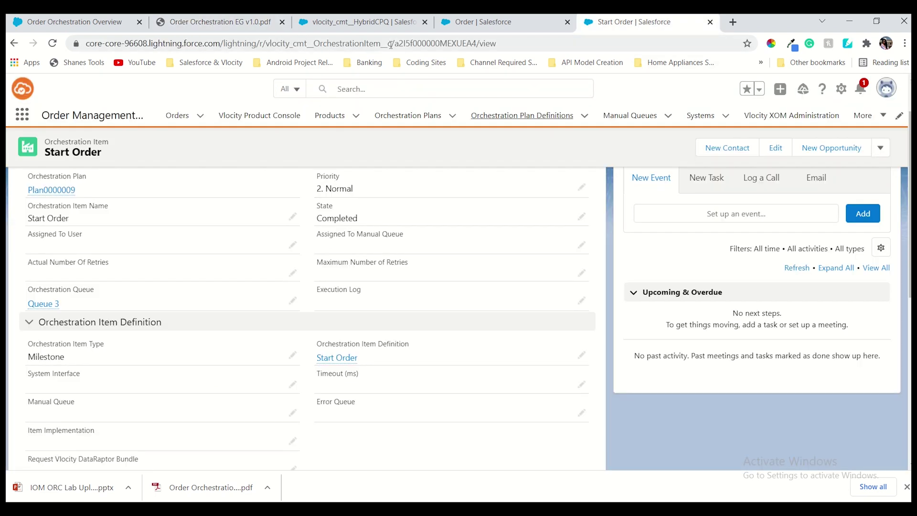
left_click(245, 25)
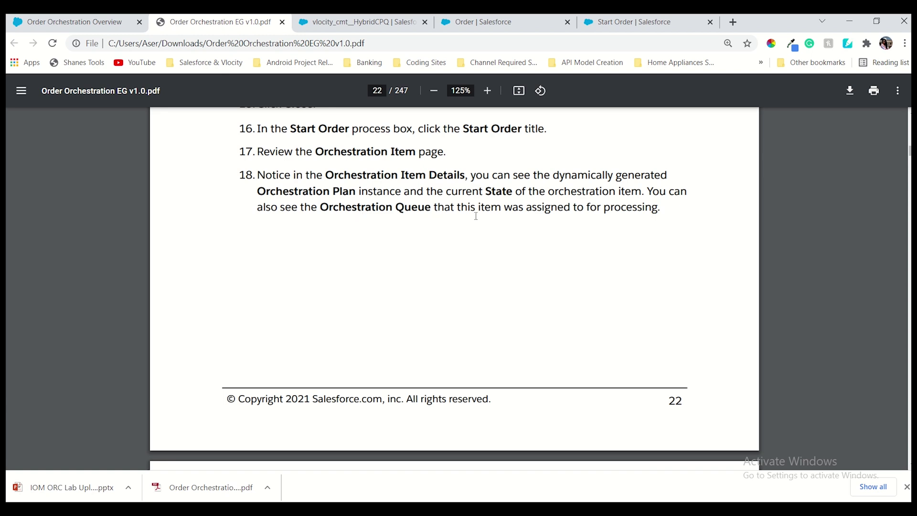
scroll(476, 216, "down", 1)
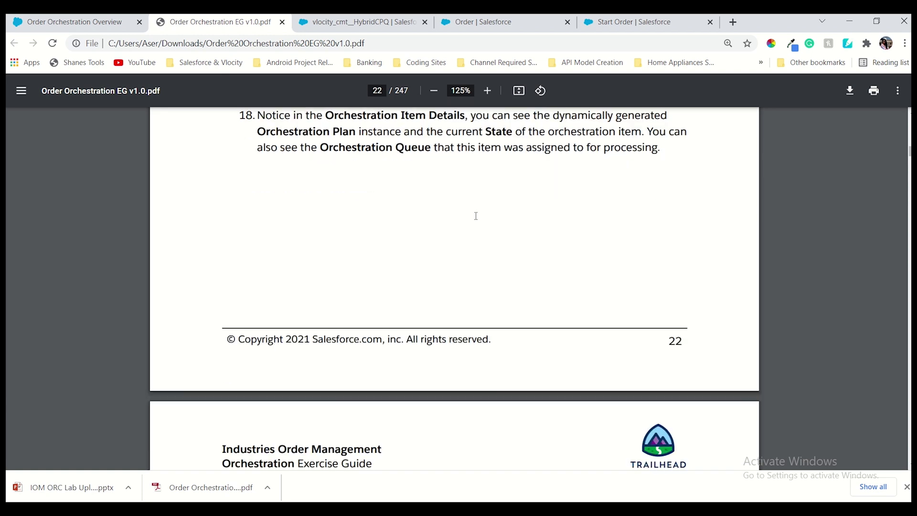
left_click(643, 22)
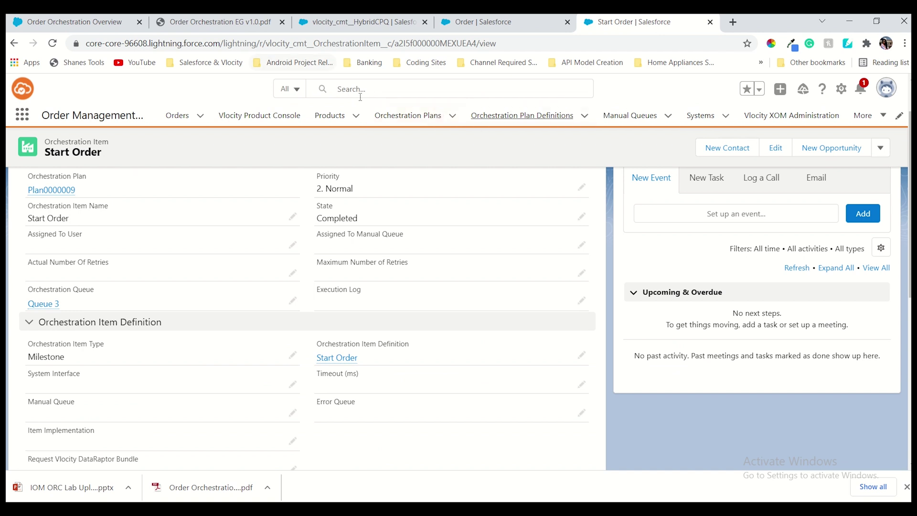
left_click(14, 43)
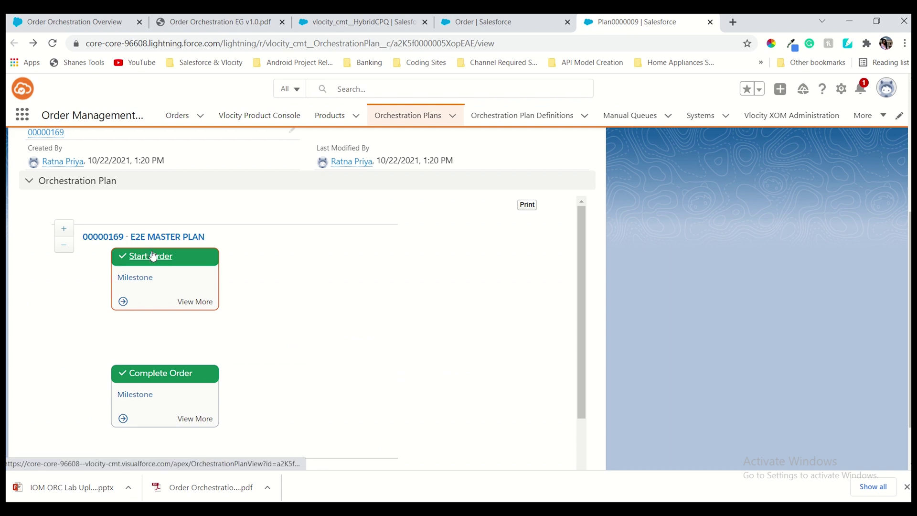
scroll(180, 373, "down", 2)
scroll(180, 364, "down", 1)
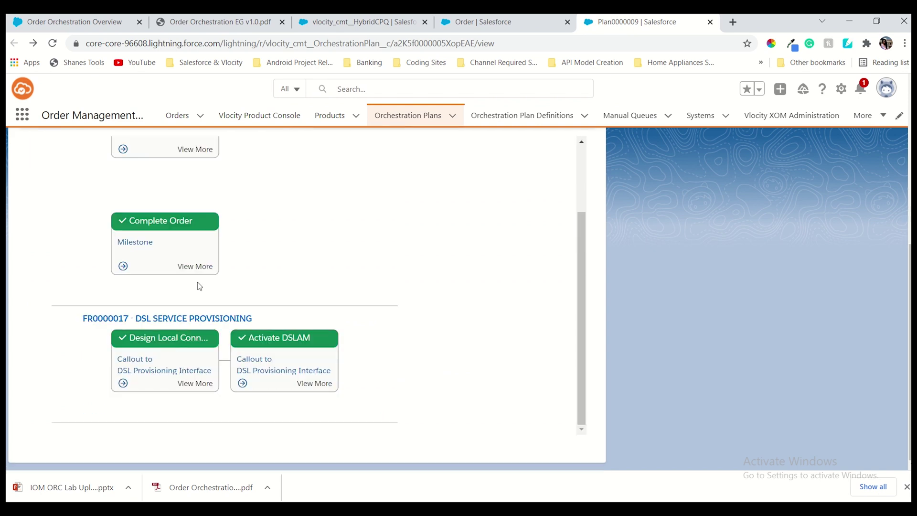
scroll(191, 279, "up", 2)
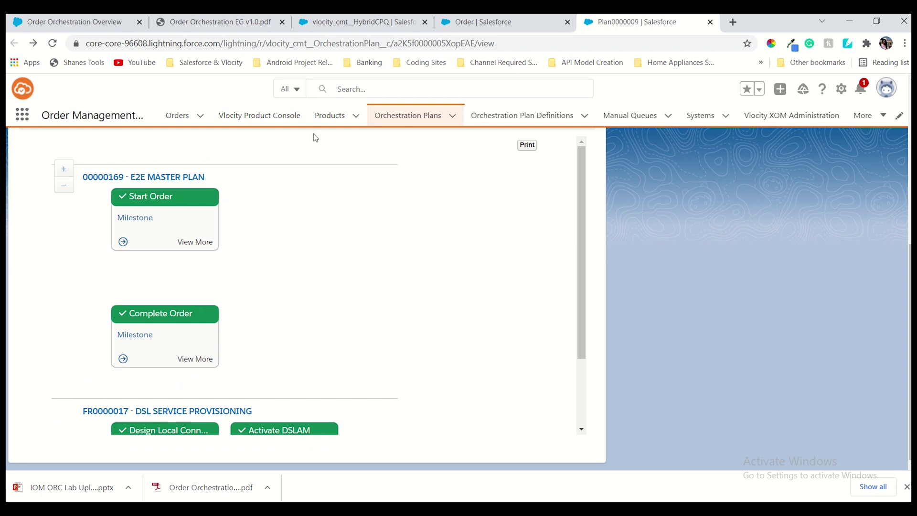
left_click(248, 21)
Cross-check the Plan0000009 orchestration plan record against the exercise guide
scroll(331, 207, "down", 3)
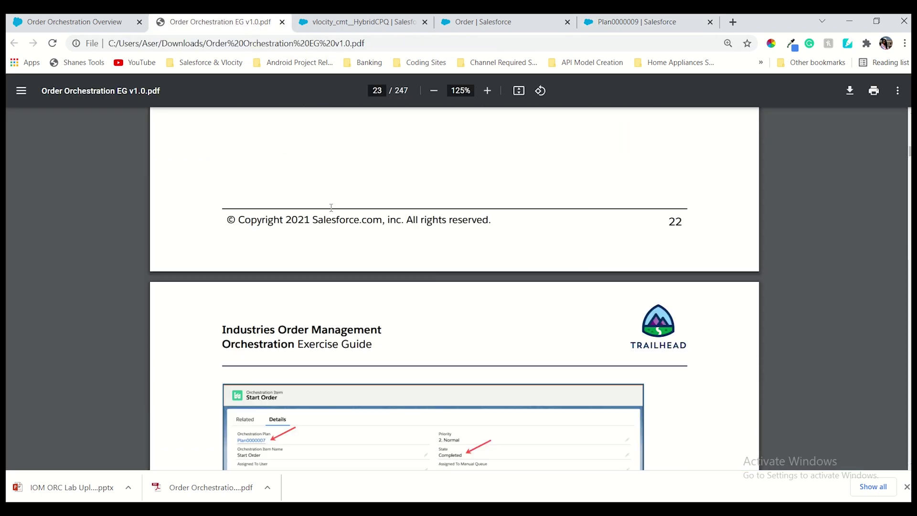
scroll(331, 207, "down", 3)
scroll(331, 207, "up", 4)
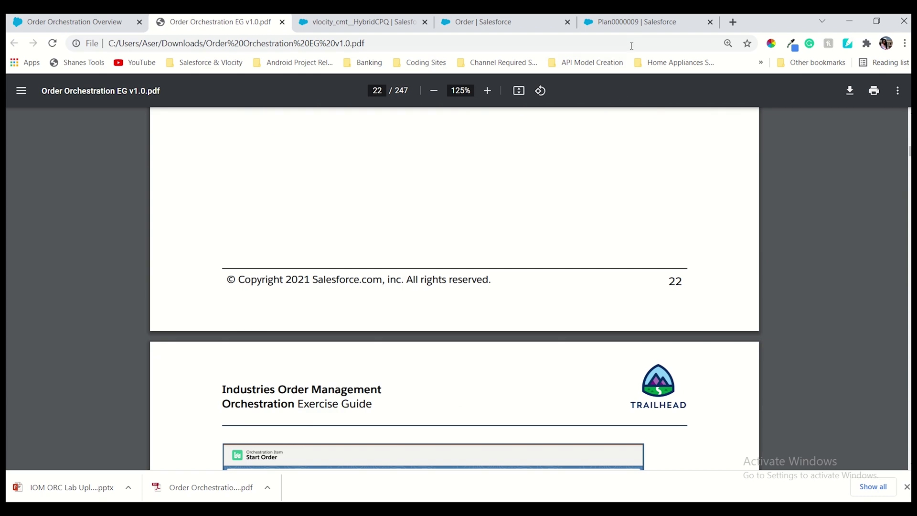
left_click(636, 24)
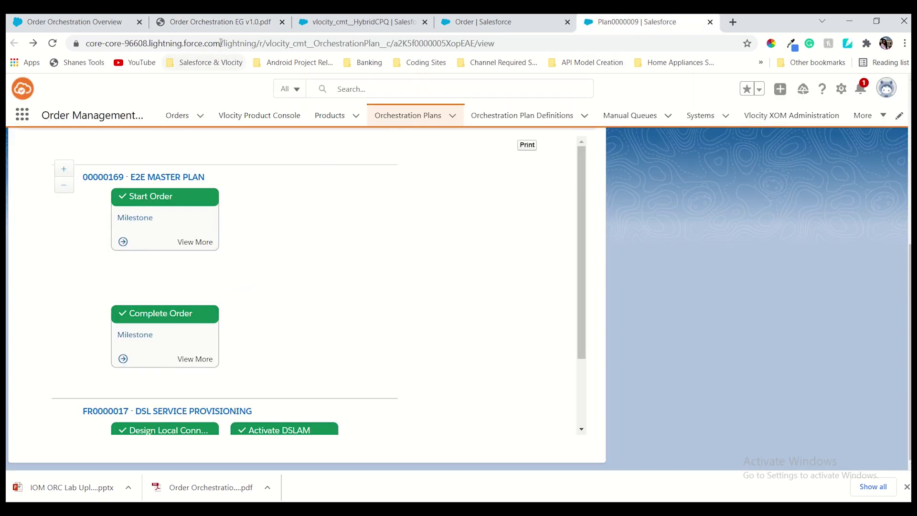
left_click(221, 23)
scroll(344, 306, "down", 7)
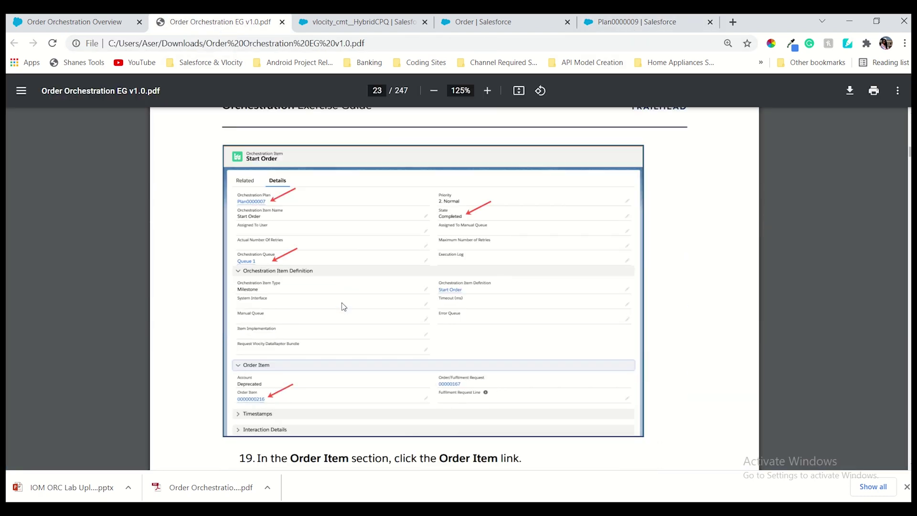
scroll(342, 306, "down", 1)
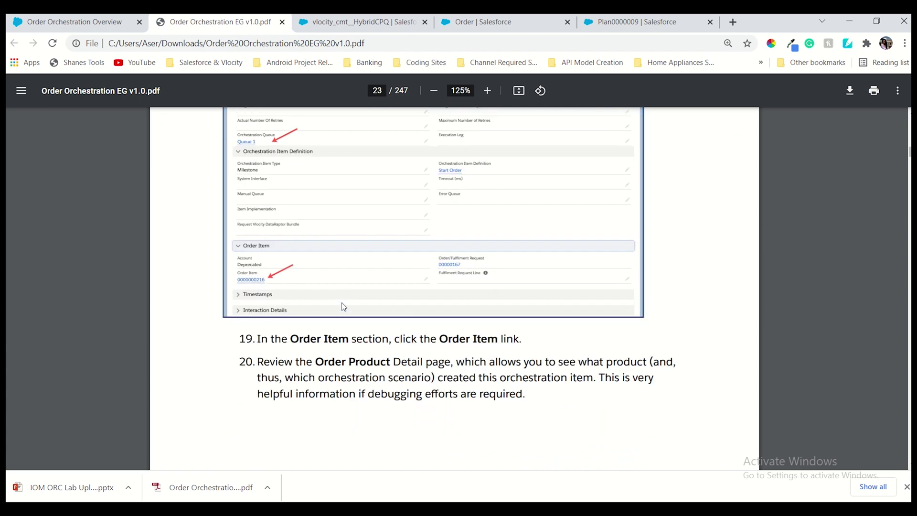
scroll(342, 304, "up", 3)
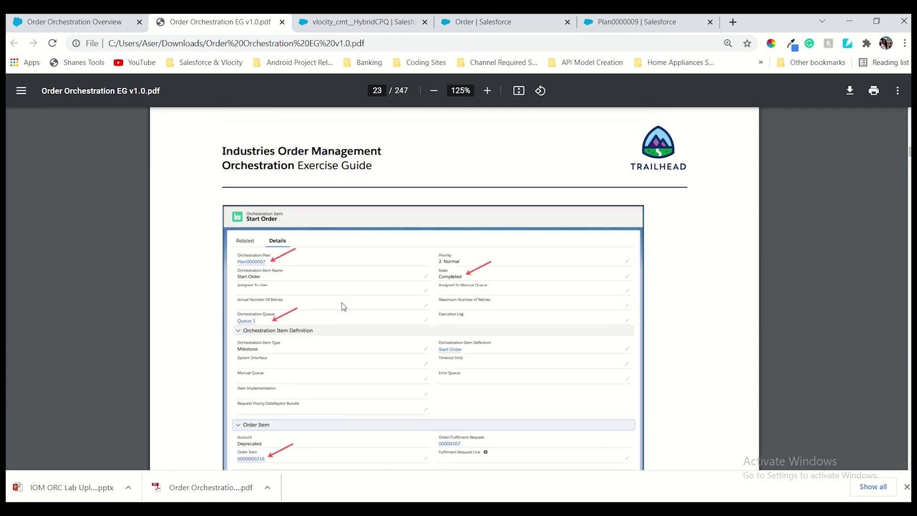
Open the Start Order orchestration item from the Plan0000009 record
left_click(615, 27)
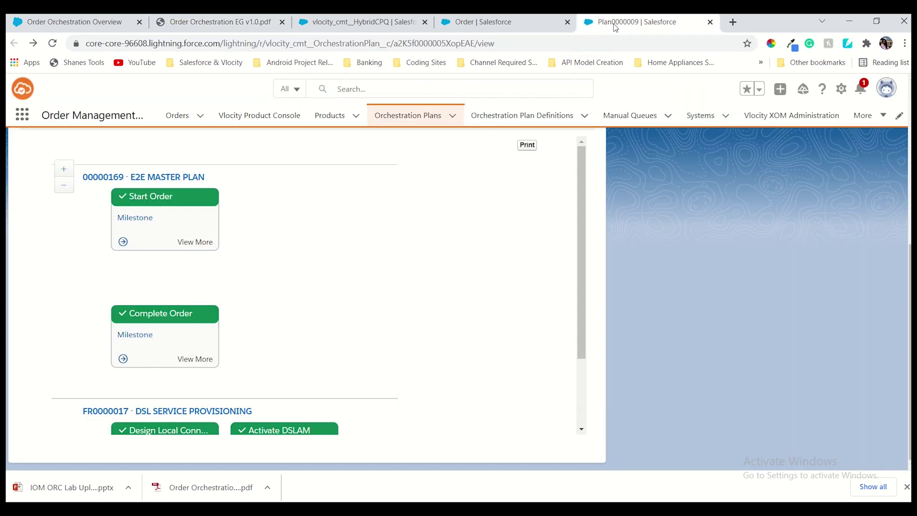
scroll(466, 210, "up", 3)
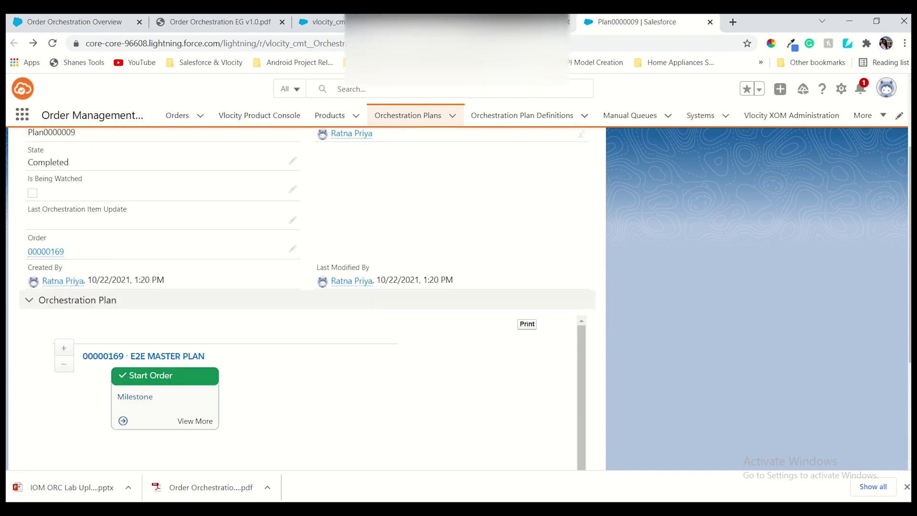
scroll(142, 222, "up", 3)
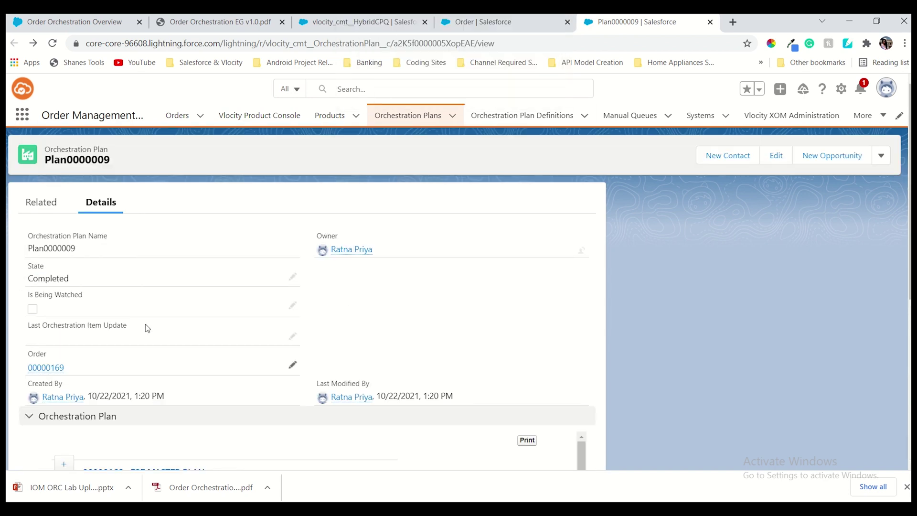
left_click(58, 204)
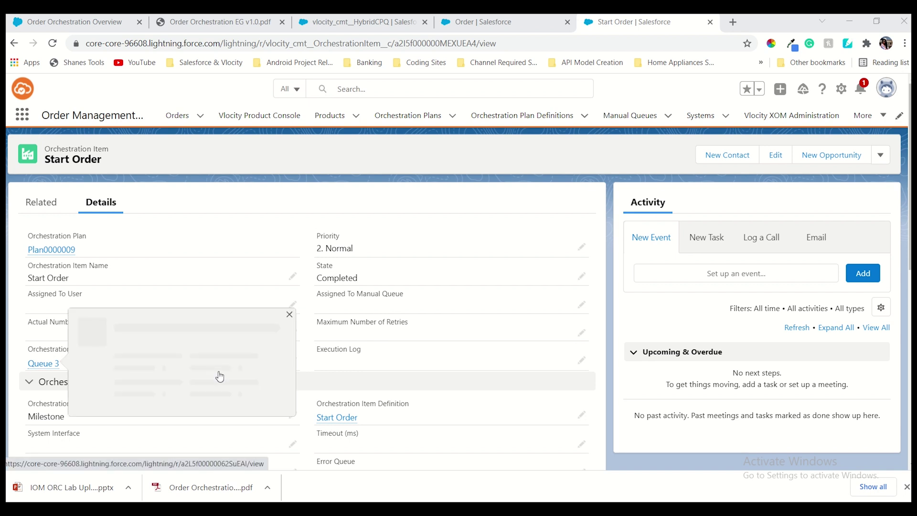
mouse_move(32, 369)
scroll(320, 376, "down", 8)
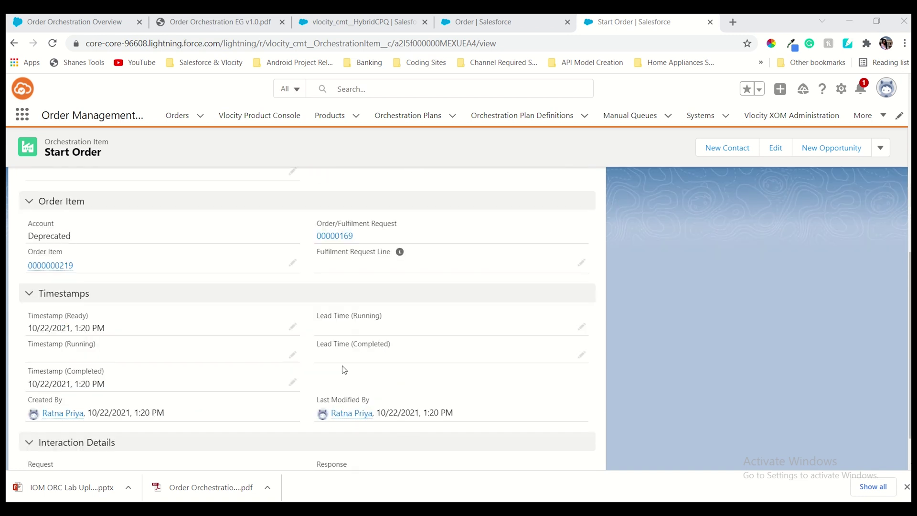
mouse_move(42, 266)
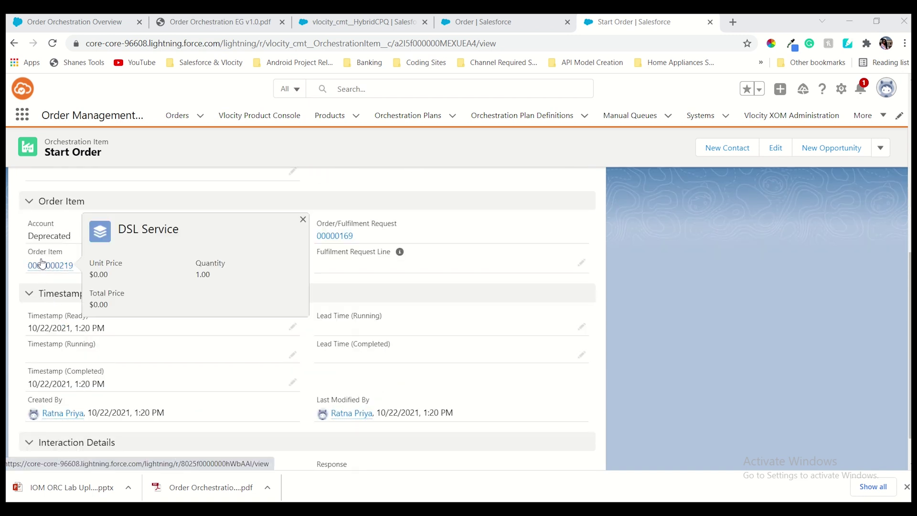
left_click(42, 266)
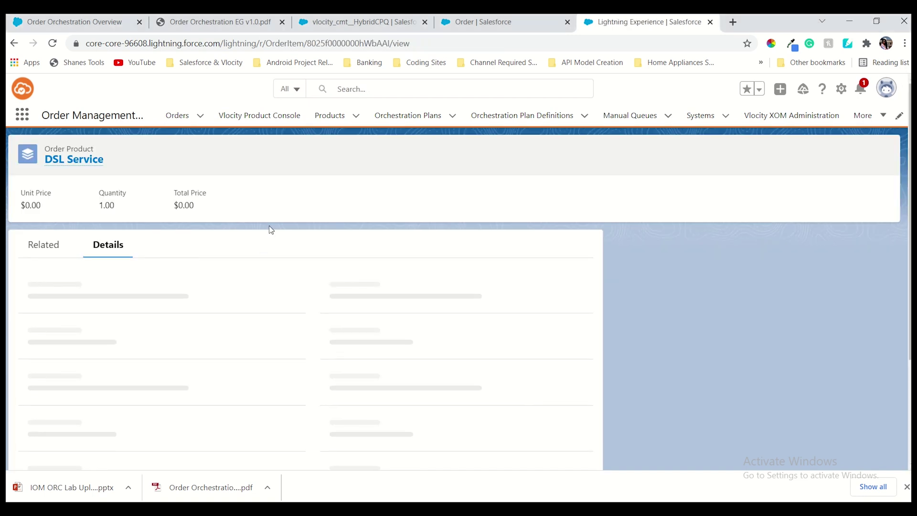
scroll(79, 251, "down", 2)
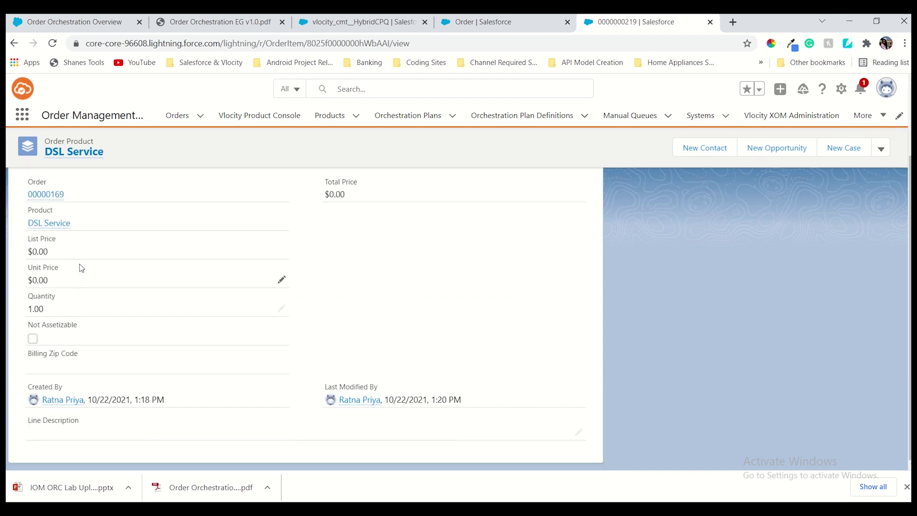
mouse_move(40, 221)
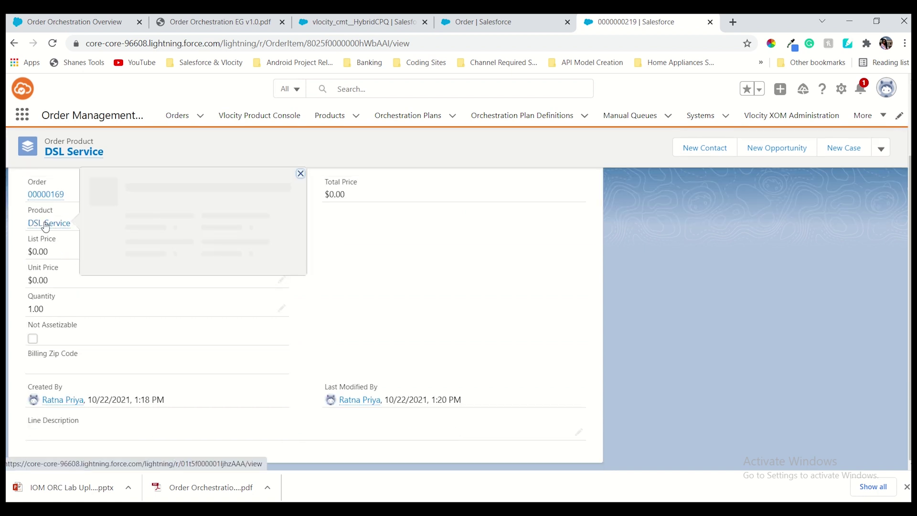
scroll(59, 220, "up", 2)
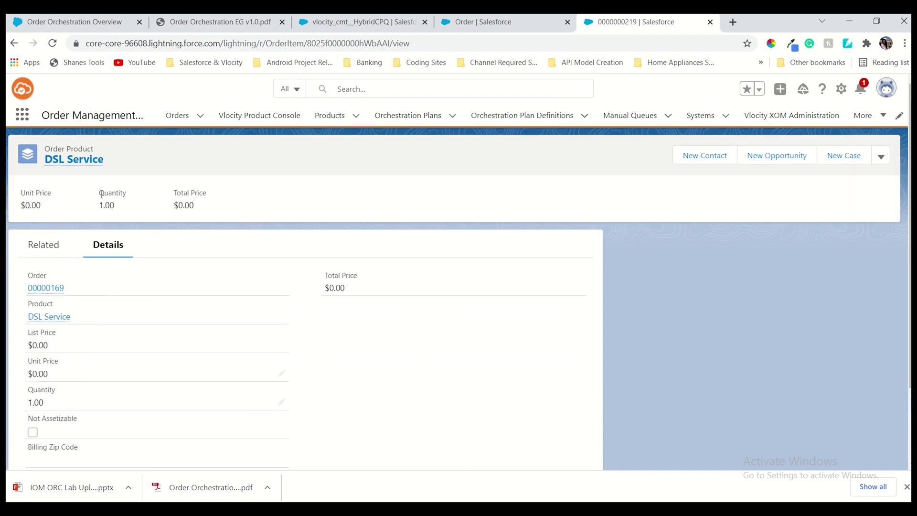
View the DSL Service product, then open order 00000169 from Start Order in a new tab
left_click(50, 318)
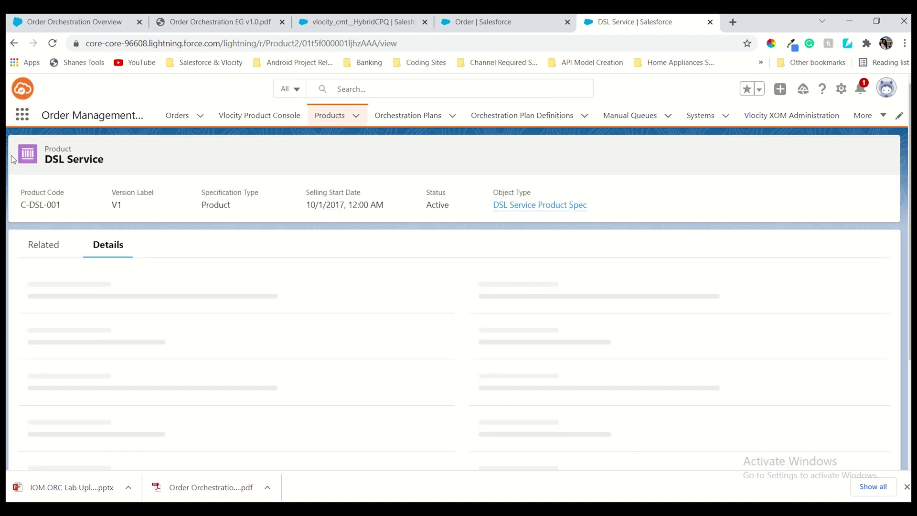
left_click(14, 44)
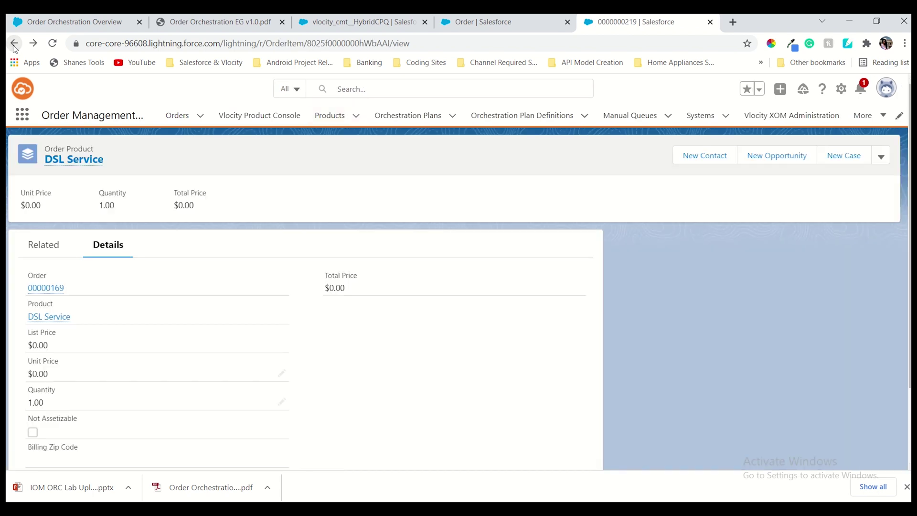
left_click(14, 44)
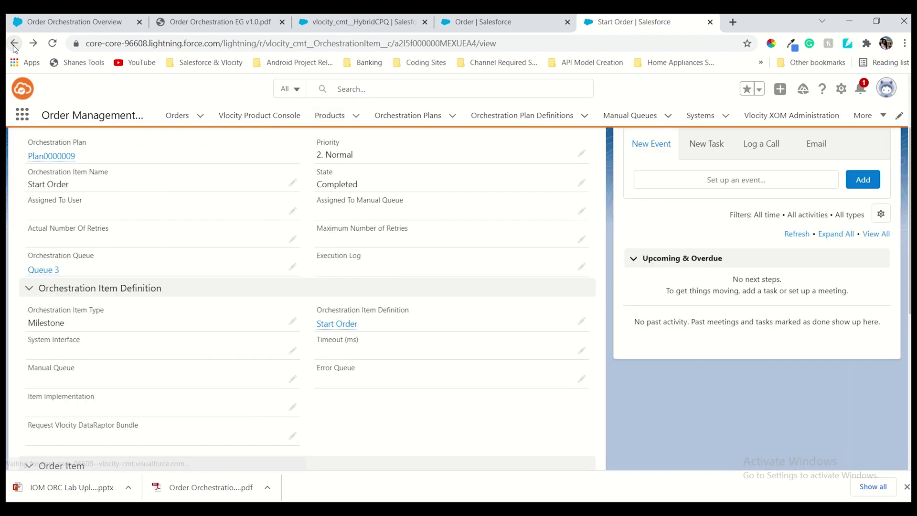
scroll(347, 264, "down", 3)
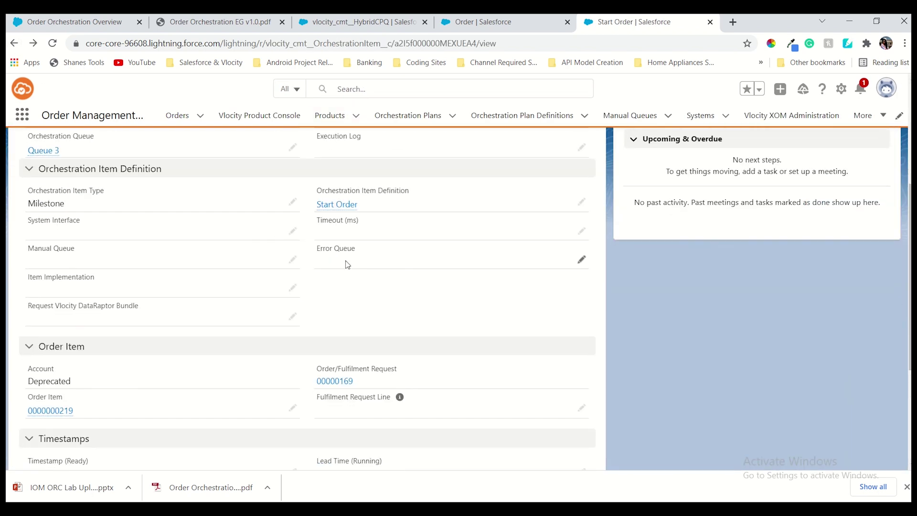
scroll(347, 264, "down", 3)
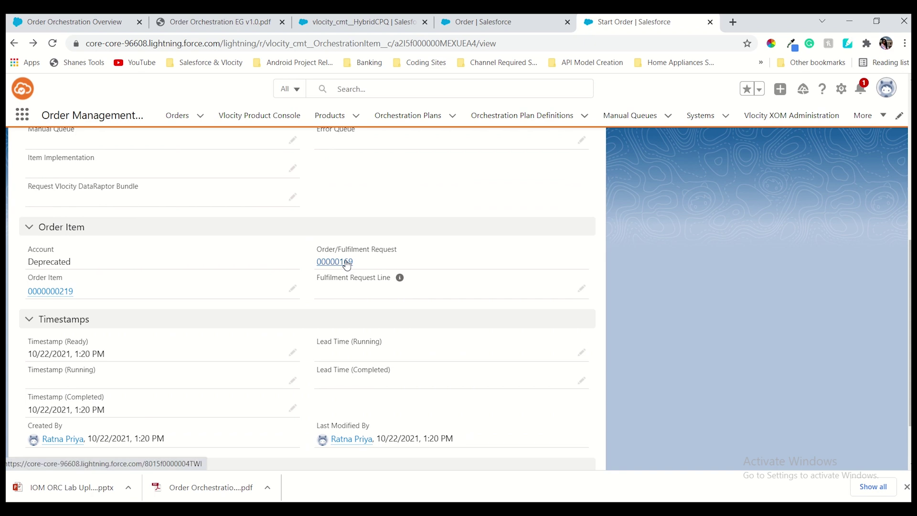
left_click(347, 265)
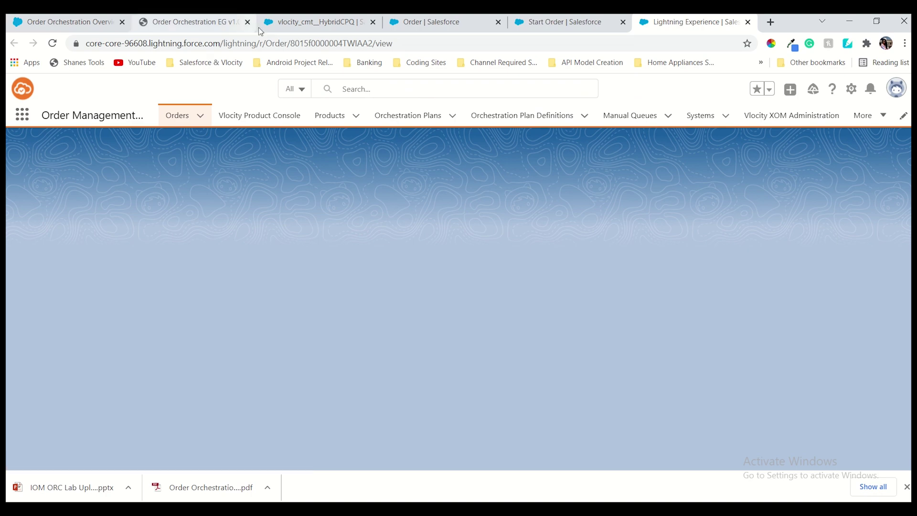
Read steps 20–23 in the exercise guide PDF
left_click(219, 25)
scroll(389, 269, "down", 7)
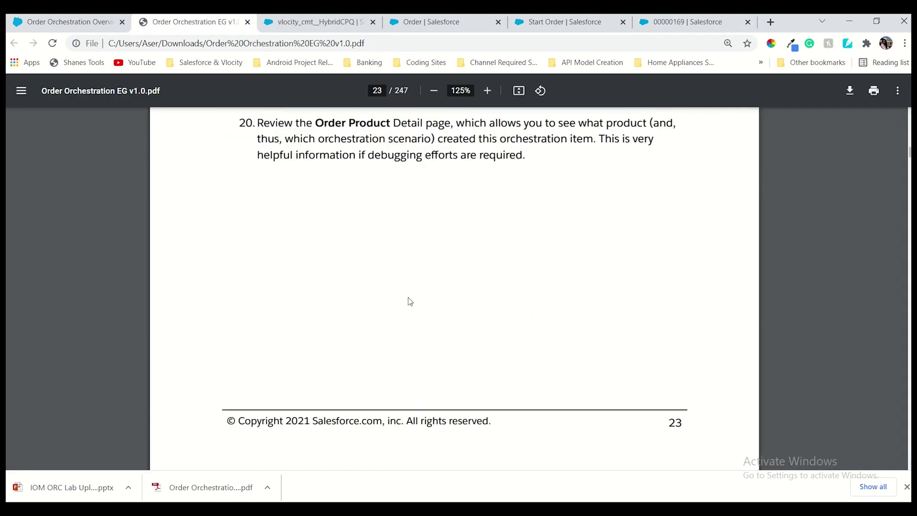
scroll(410, 301, "down", 10)
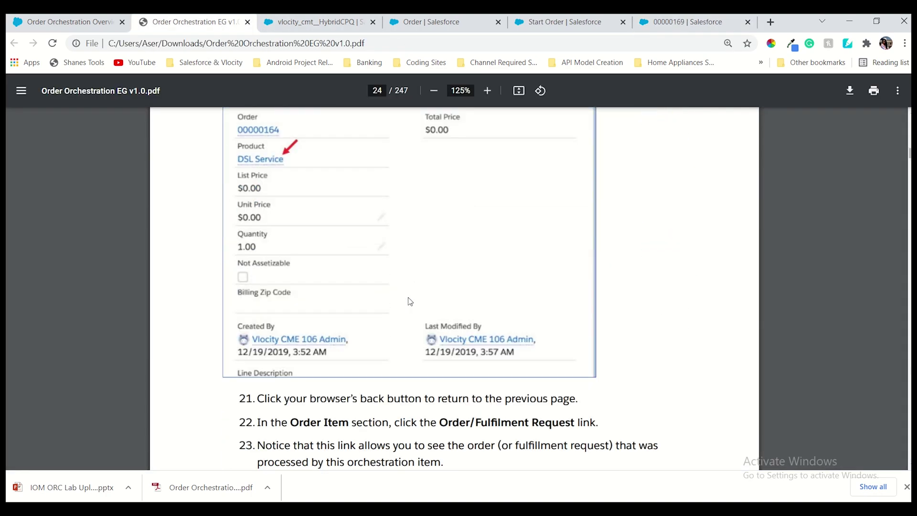
scroll(410, 301, "down", 4)
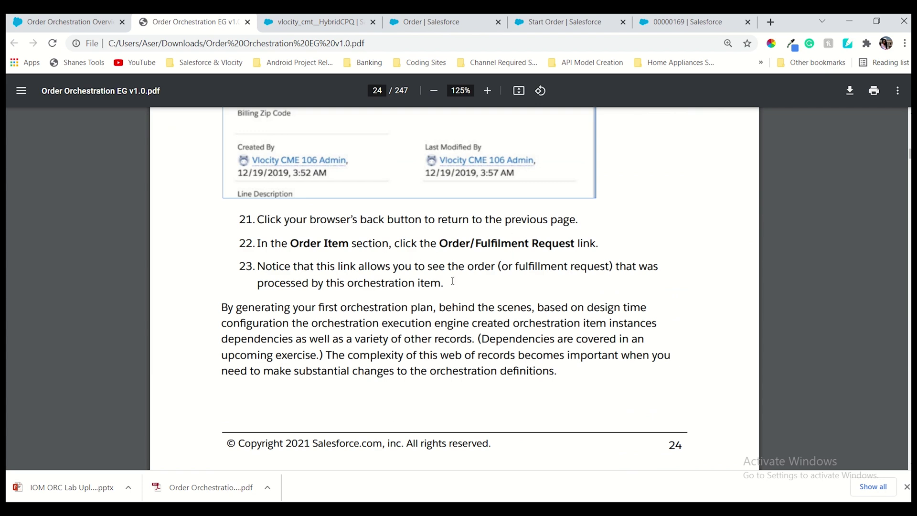
Check order 00000169's DSL Service product, then go back to guide page 24
left_click(705, 21)
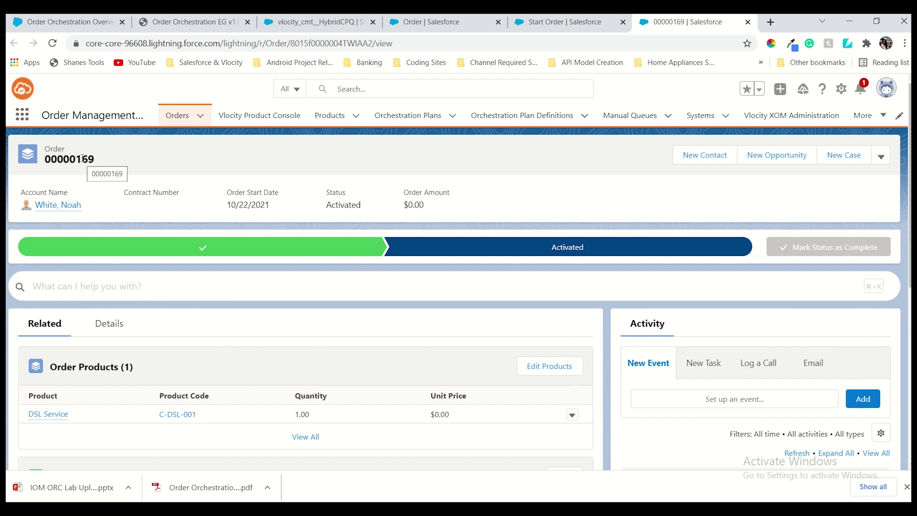
mouse_move(53, 421)
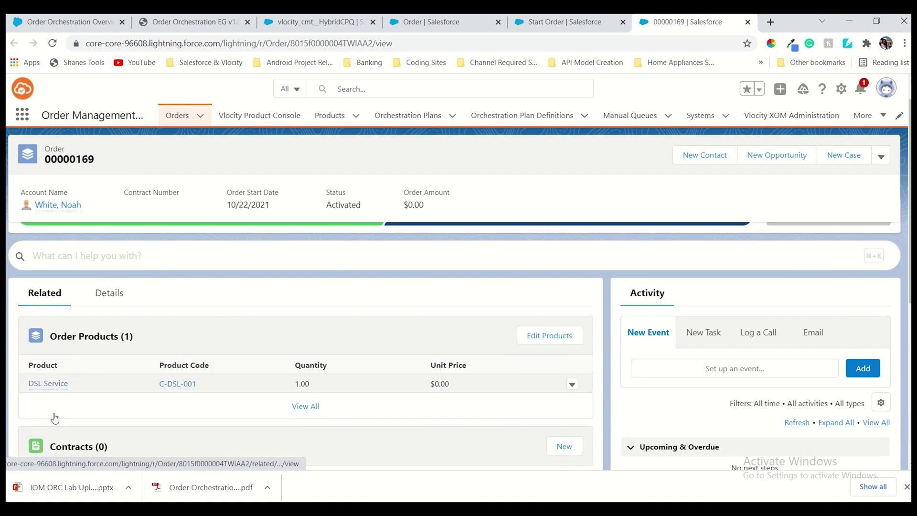
scroll(55, 416, "down", 1)
mouse_move(39, 363)
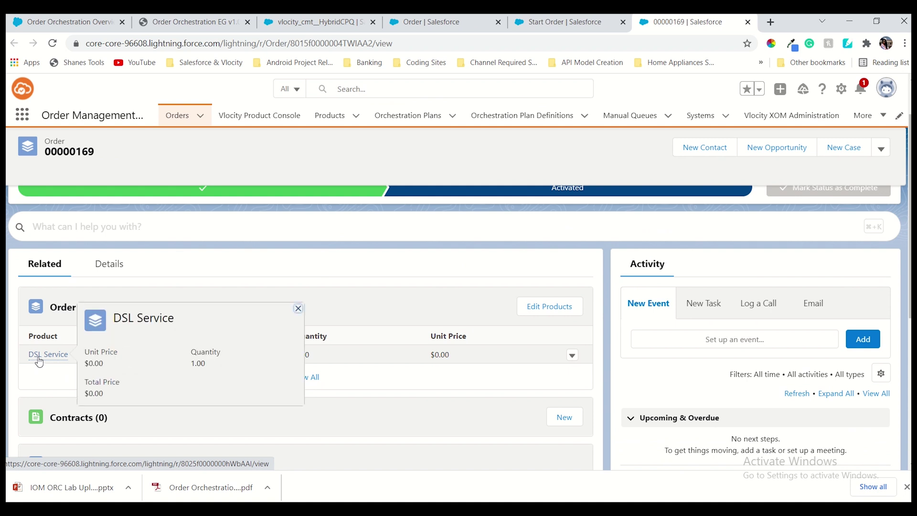
left_click(196, 24)
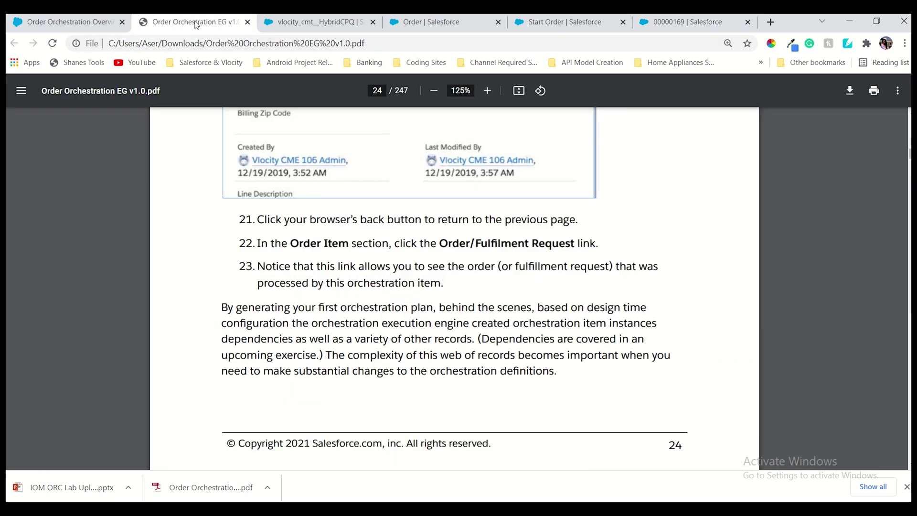
Scroll past the page 25 review questions to Exercise 6-3 on page 26
scroll(368, 319, "down", 10)
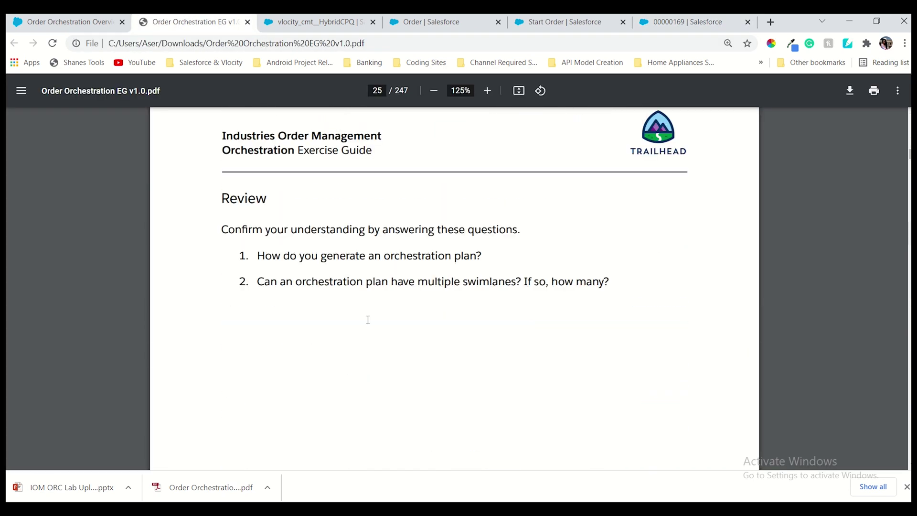
scroll(368, 319, "down", 10)
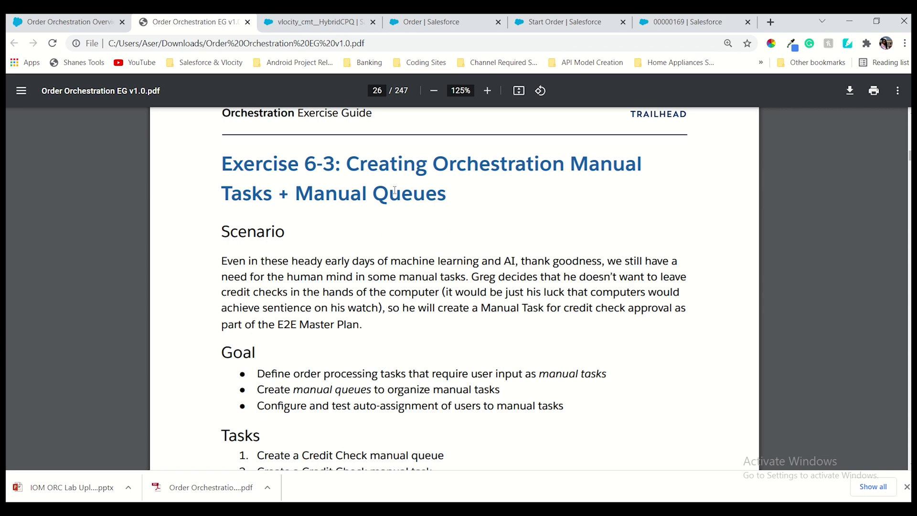
scroll(395, 191, "down", 2)
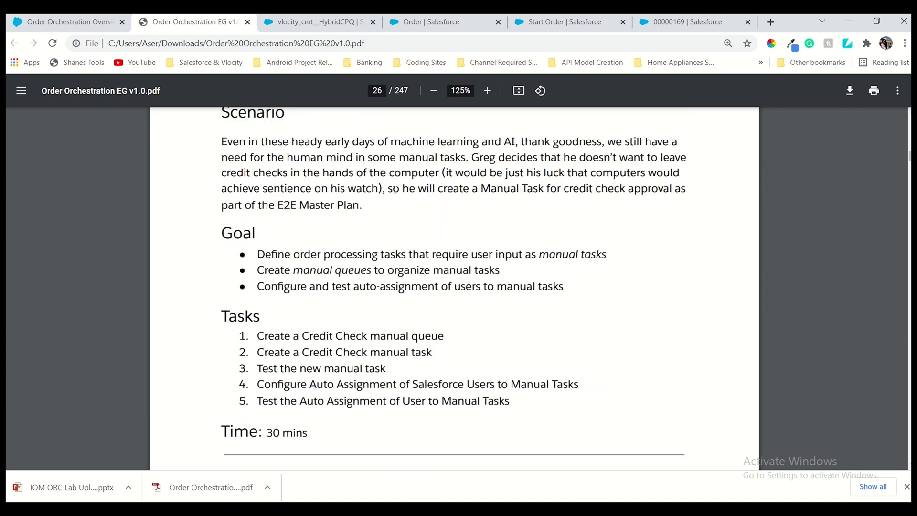
scroll(394, 191, "up", 2)
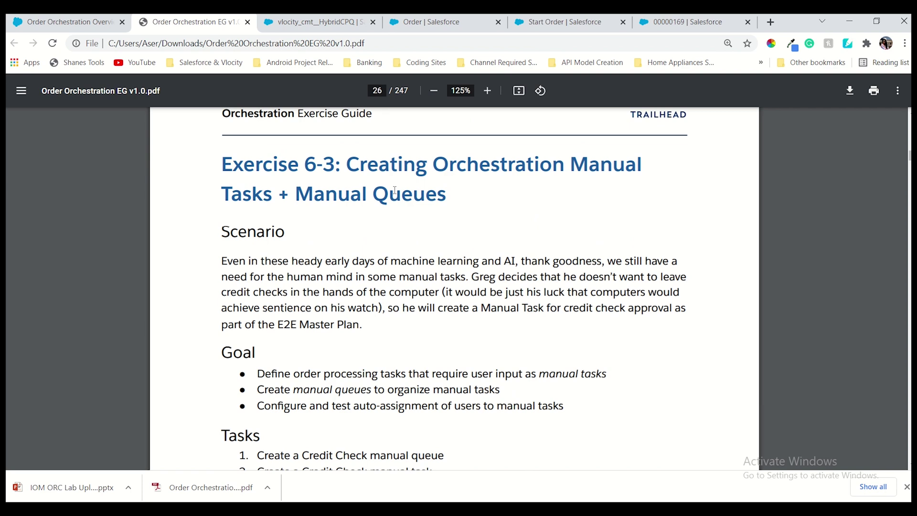